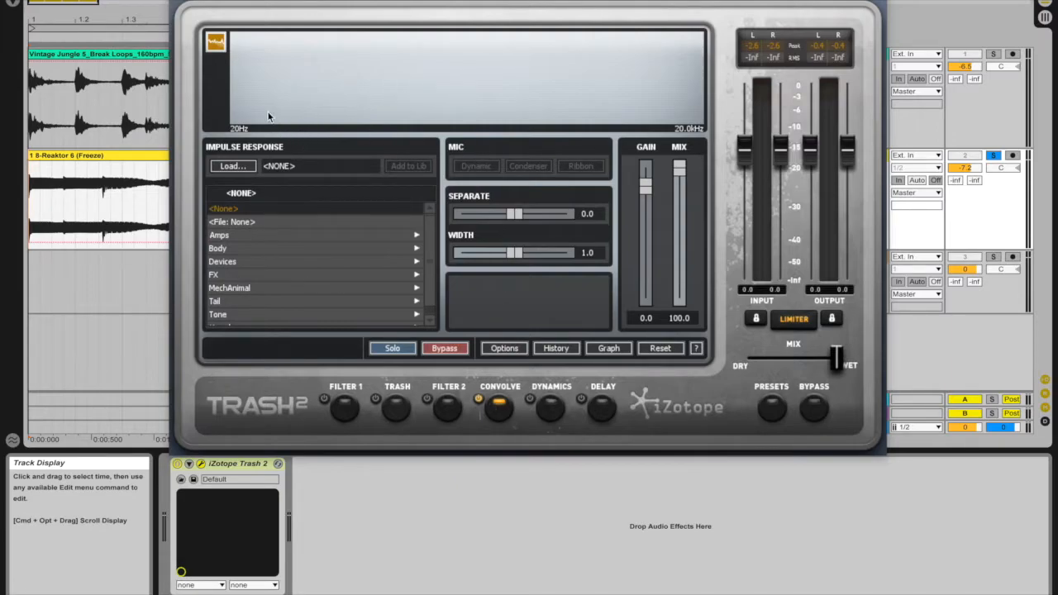
# - Look over the Convolve impulse response categories, and play the loop briefly with no impulse response loaded
pyautogui.scroll(-1, 240, 238)
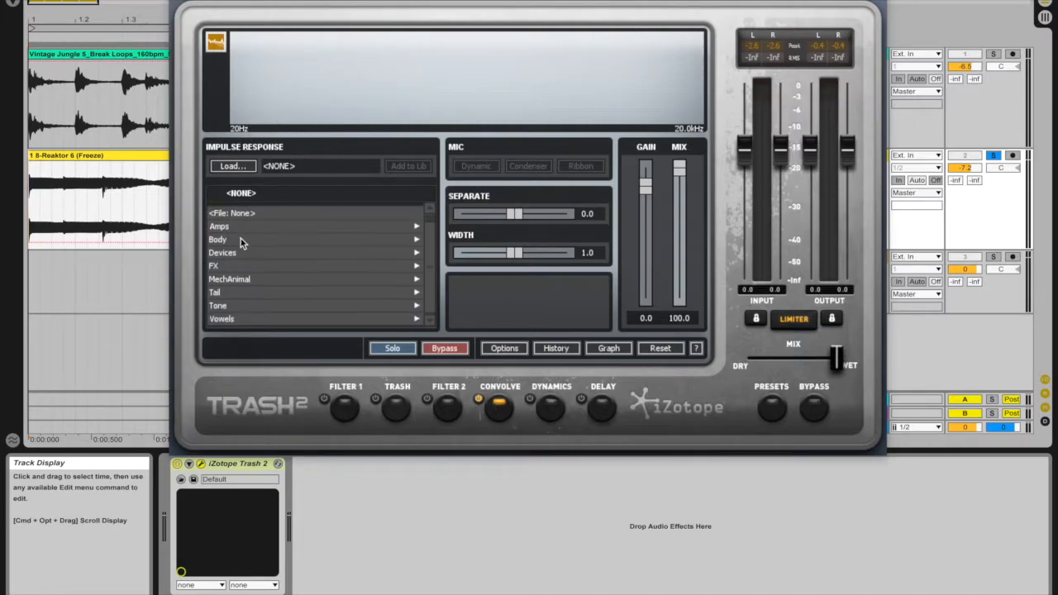
pyautogui.scroll(1, 229, 229)
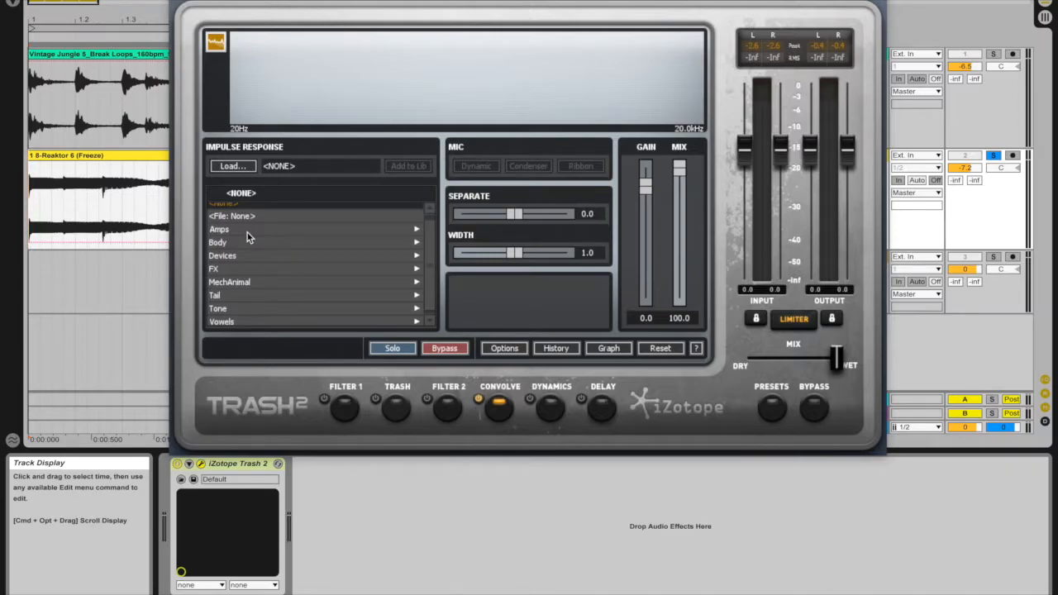
pyautogui.scroll(-1, 247, 233)
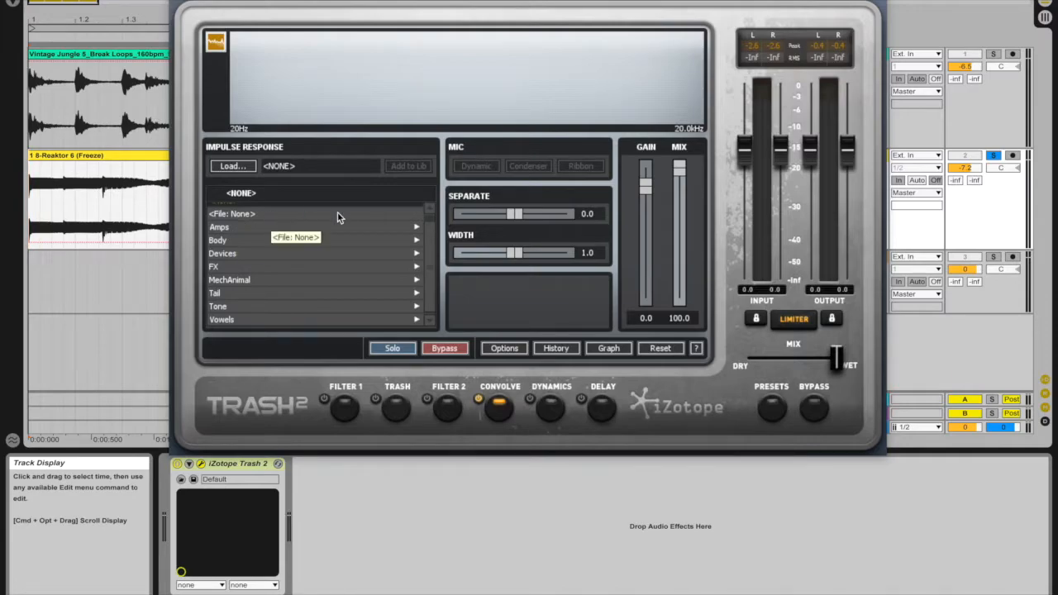
pyautogui.scroll(-1, 311, 257)
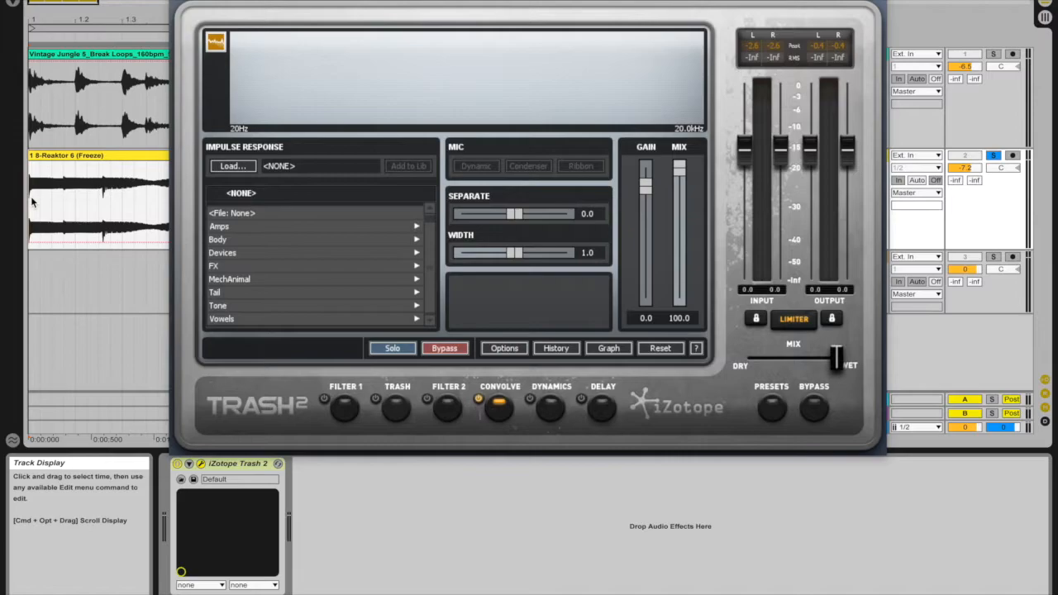
pyautogui.press('space')
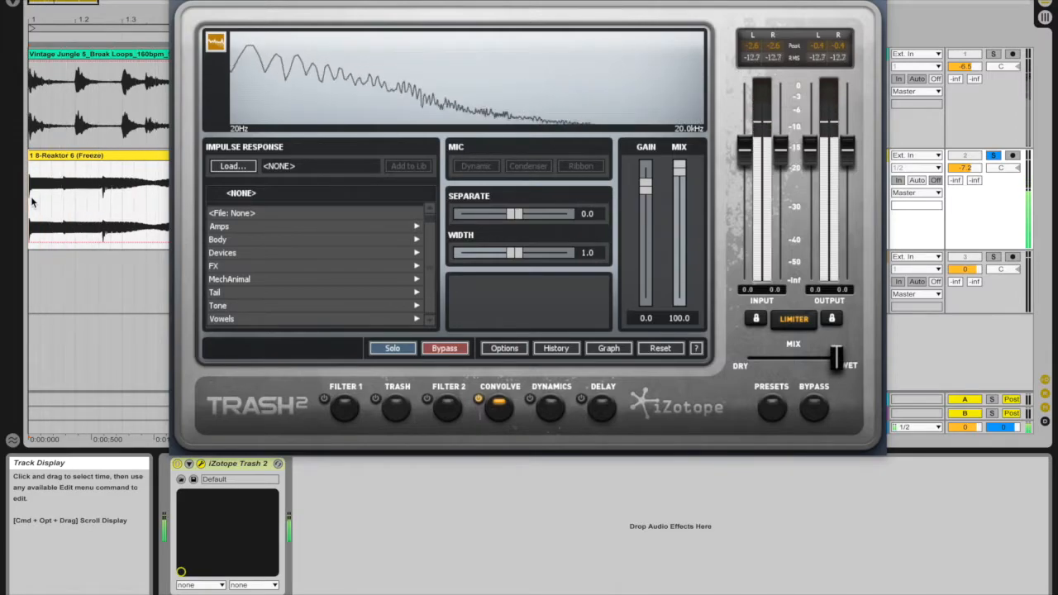
pyautogui.press('space')
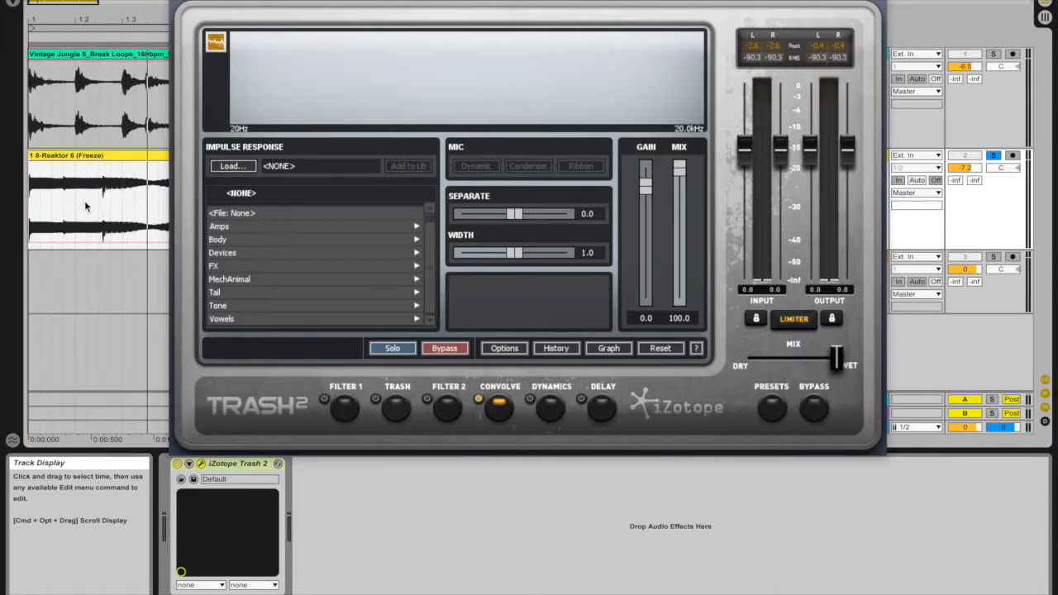
# - Audition the Amps impulse responses from Allston Classic down to Brockton Modified during playback, and browse further through the amp list
pyautogui.click(236, 227)
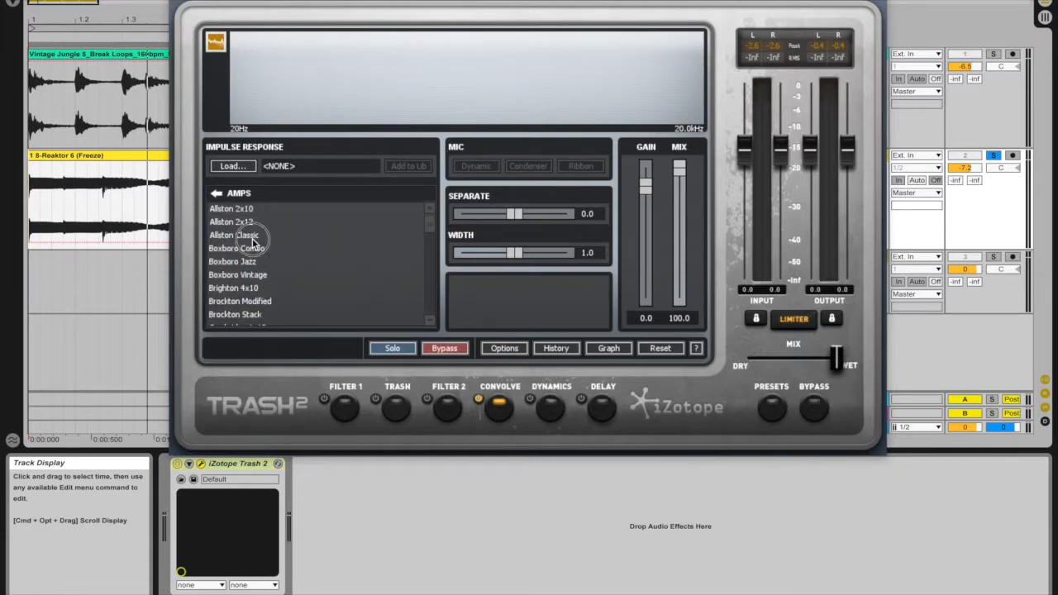
pyautogui.click(253, 237)
pyautogui.press('space')
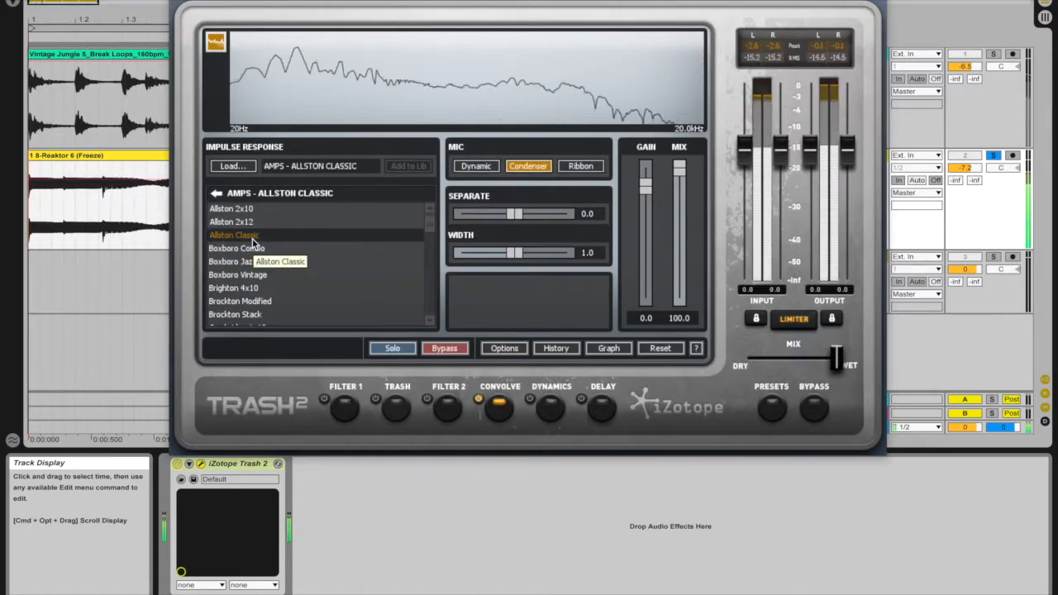
pyautogui.press('Down')
pyautogui.press('Down')
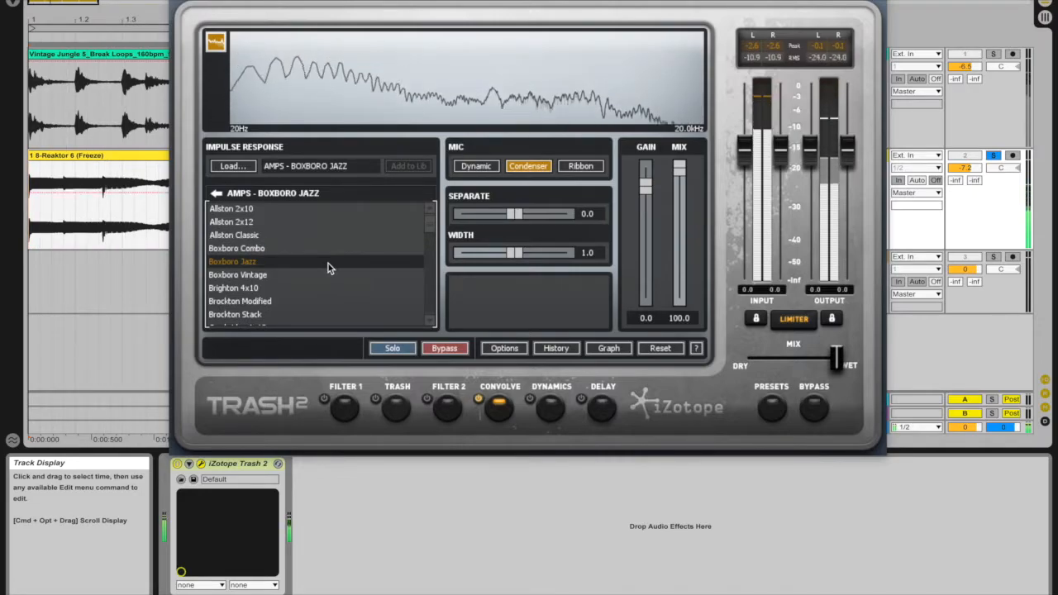
pyautogui.press('Down')
pyautogui.press('Down')
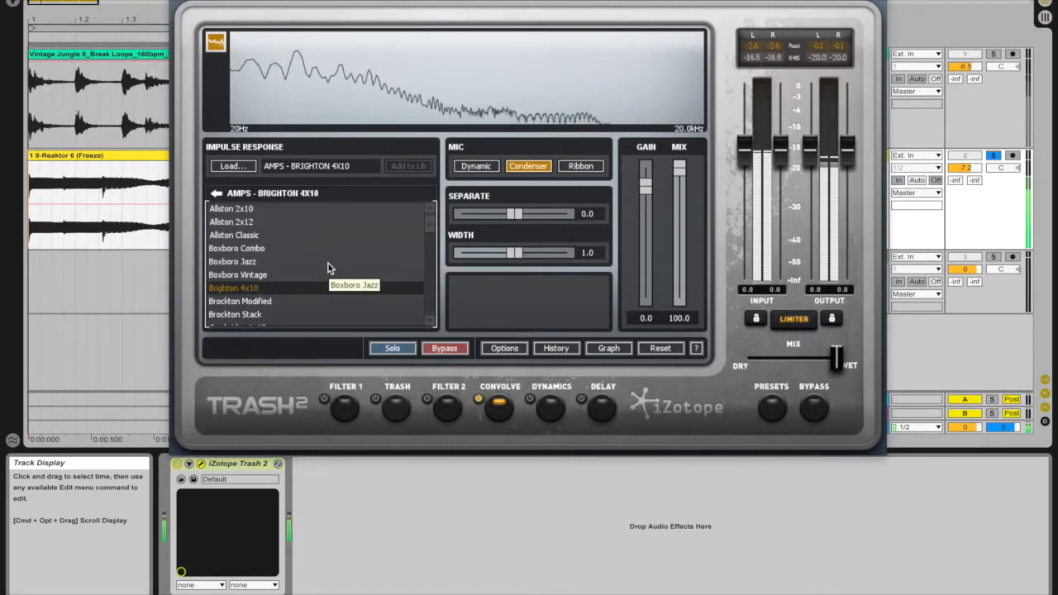
pyautogui.press('Down')
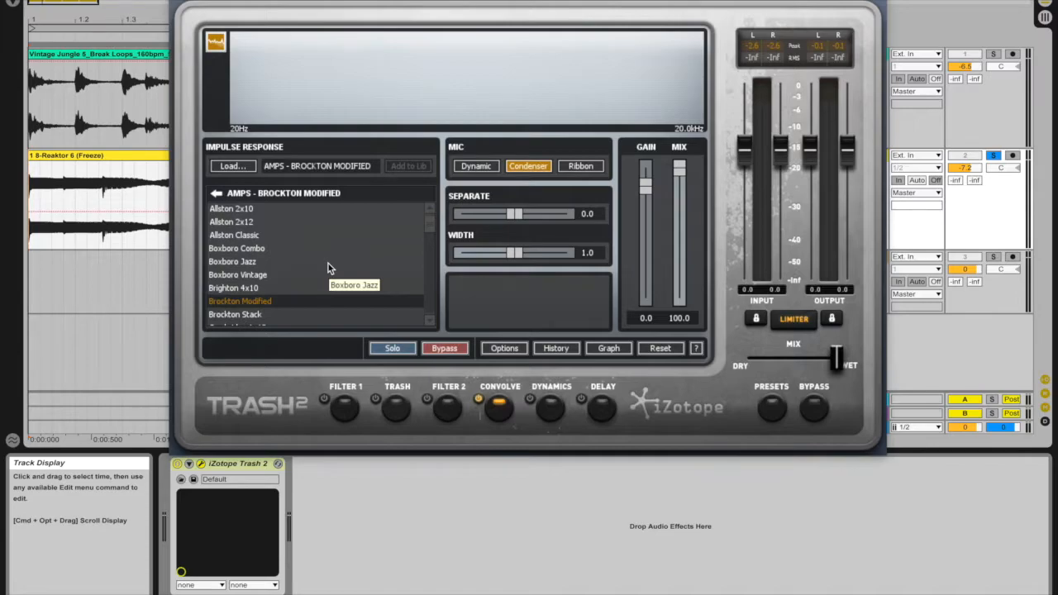
pyautogui.scroll(-2, 328, 268)
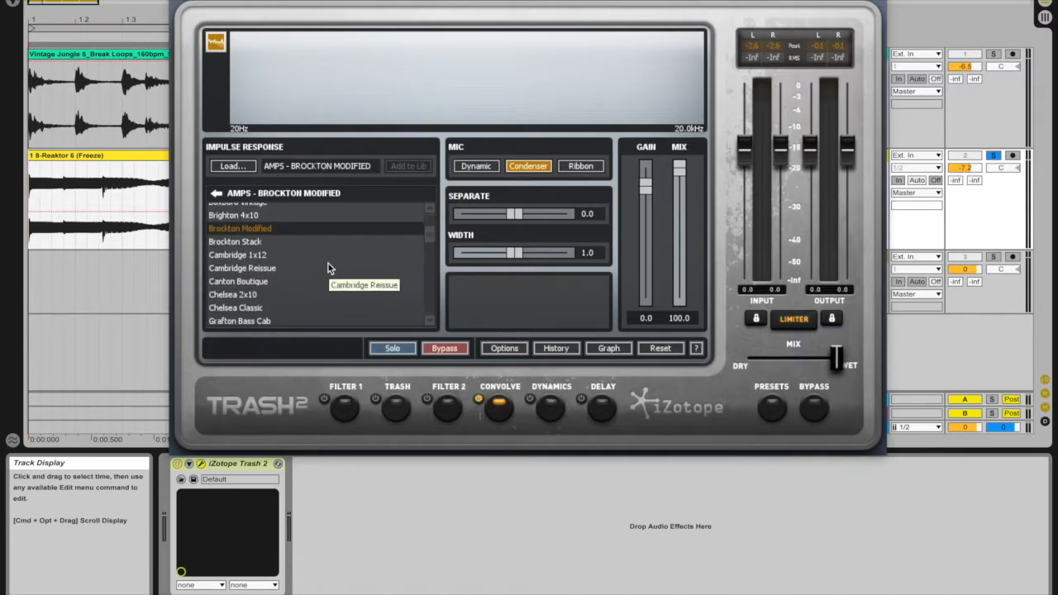
pyautogui.scroll(-3, 328, 268)
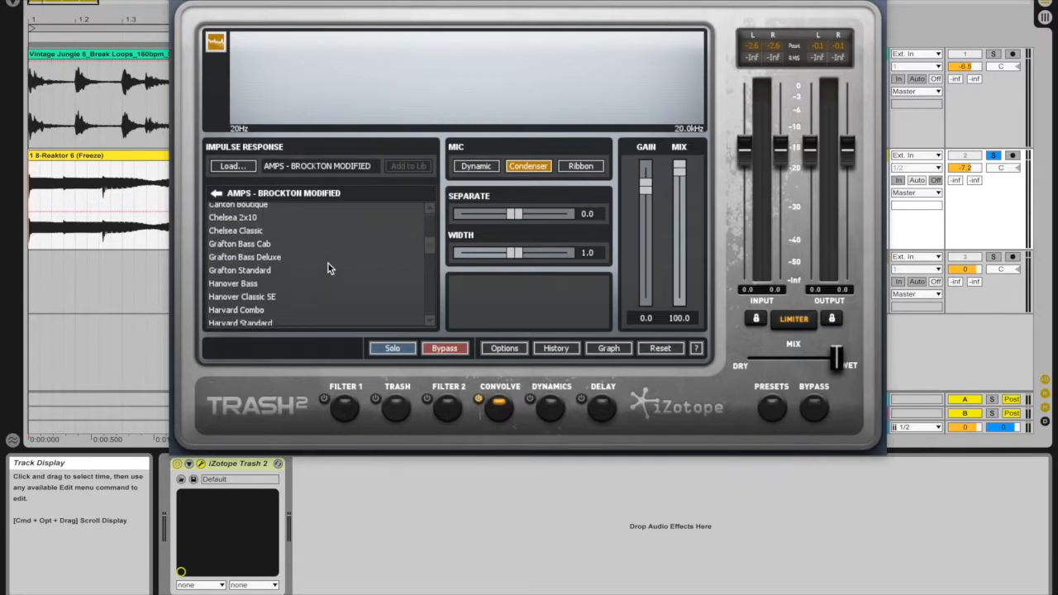
pyautogui.scroll(-10, 285, 323)
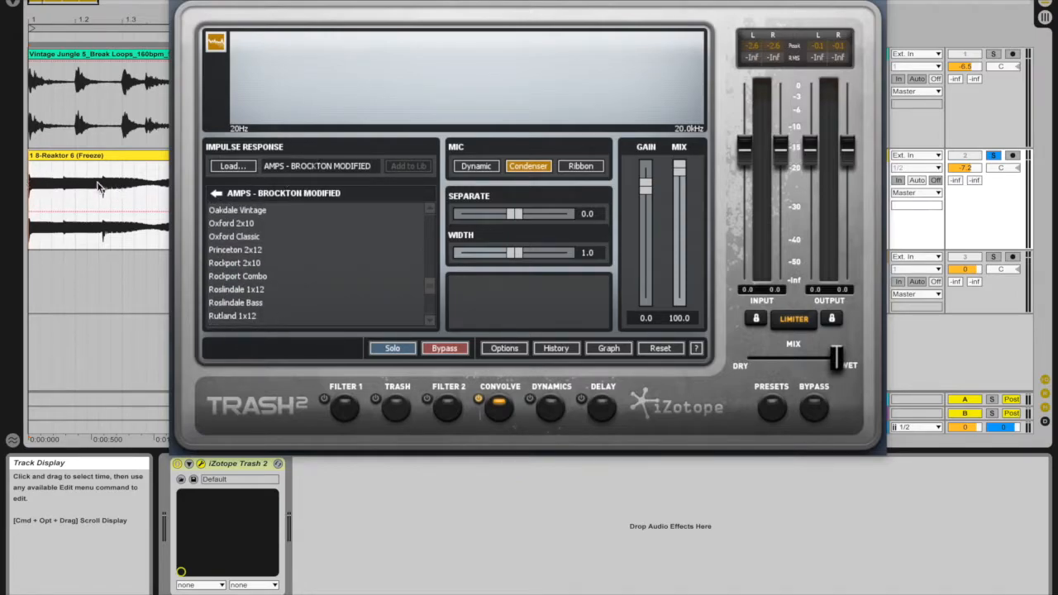
# - Audition the Tone impulse responses Acid, Big Bite and Big Bottom on the playing loop
pyautogui.click(215, 194)
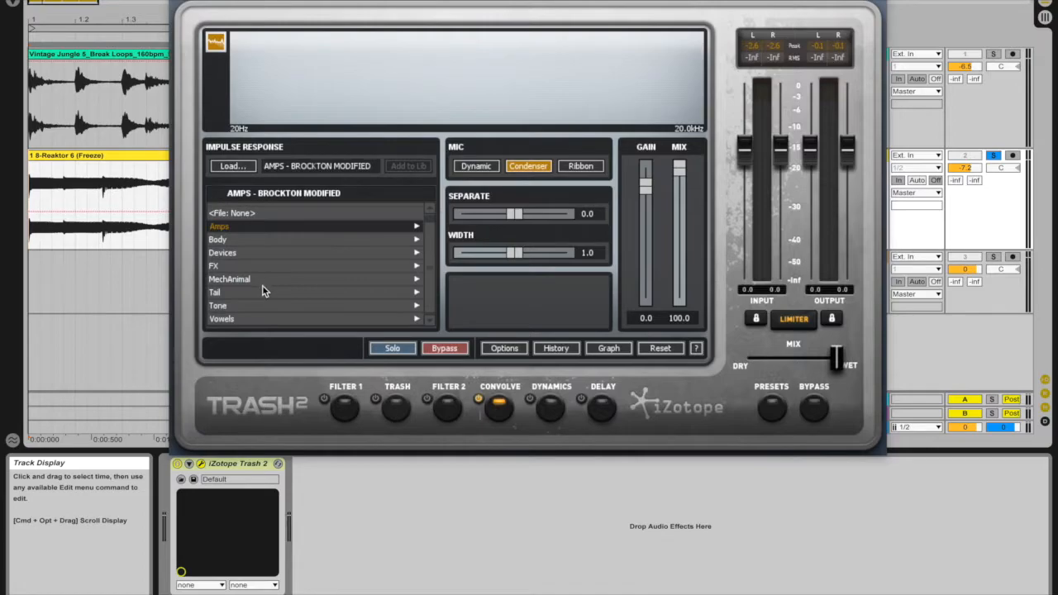
pyautogui.click(231, 305)
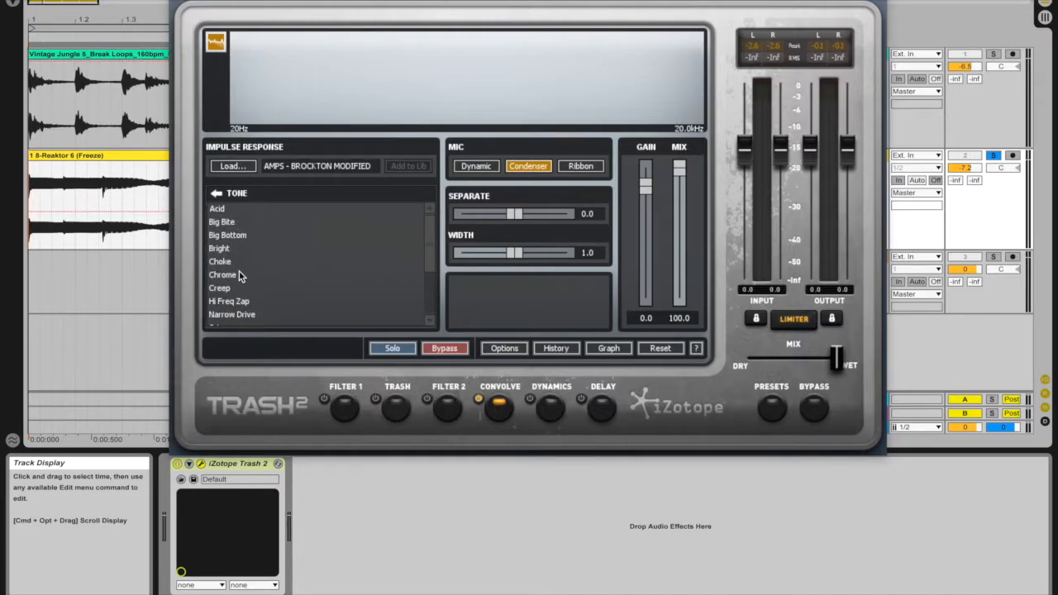
pyautogui.scroll(1, 233, 246)
pyautogui.click(233, 210)
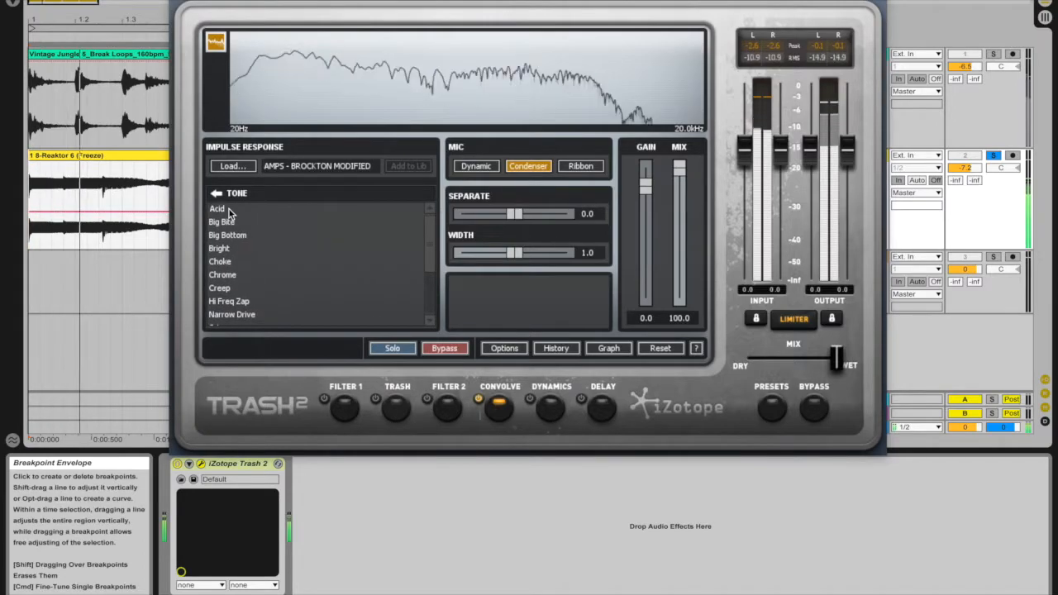
pyautogui.press('Down')
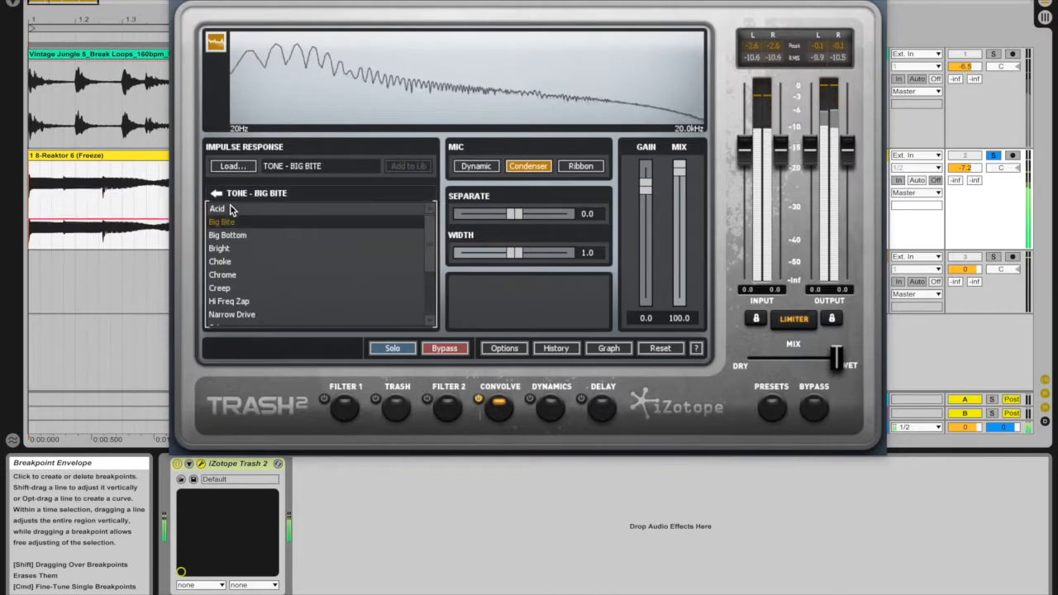
pyautogui.press('Down')
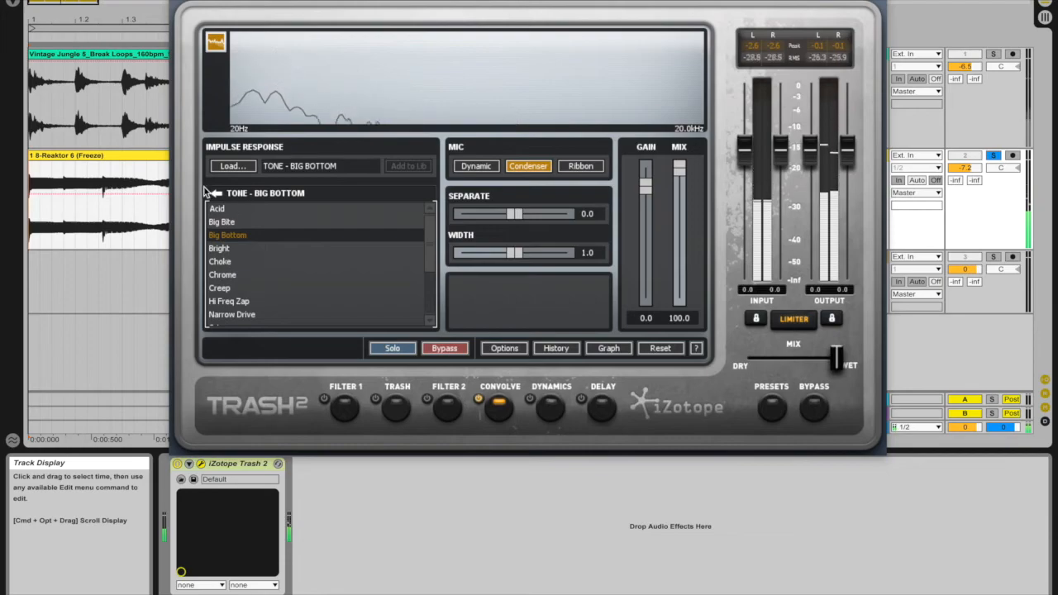
# - Audition the MechAnimal impulse responses Badger, Cat, Dog and Goose one after another
pyautogui.click(215, 193)
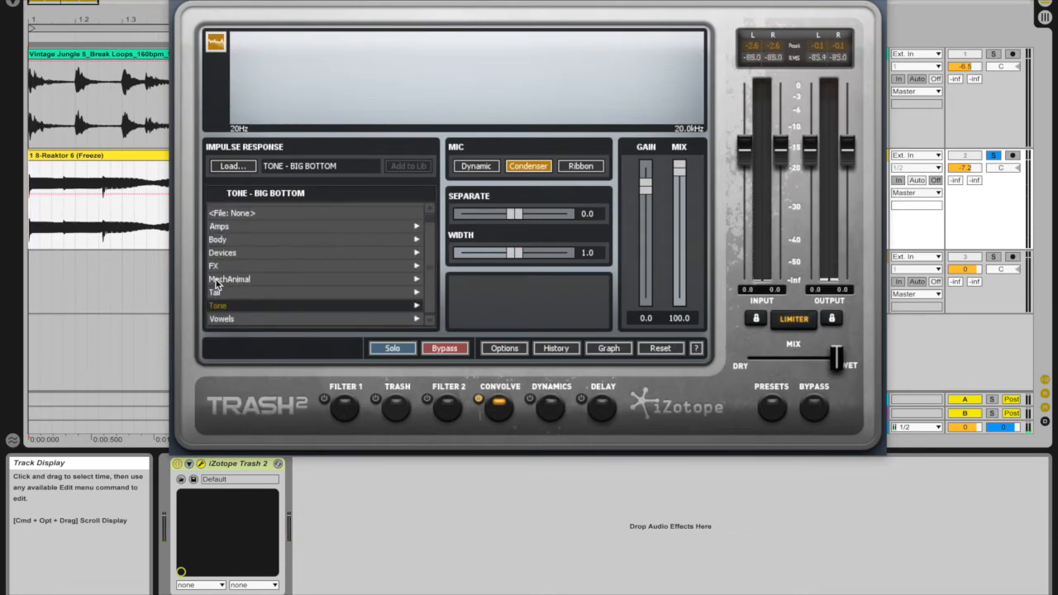
pyautogui.click(218, 279)
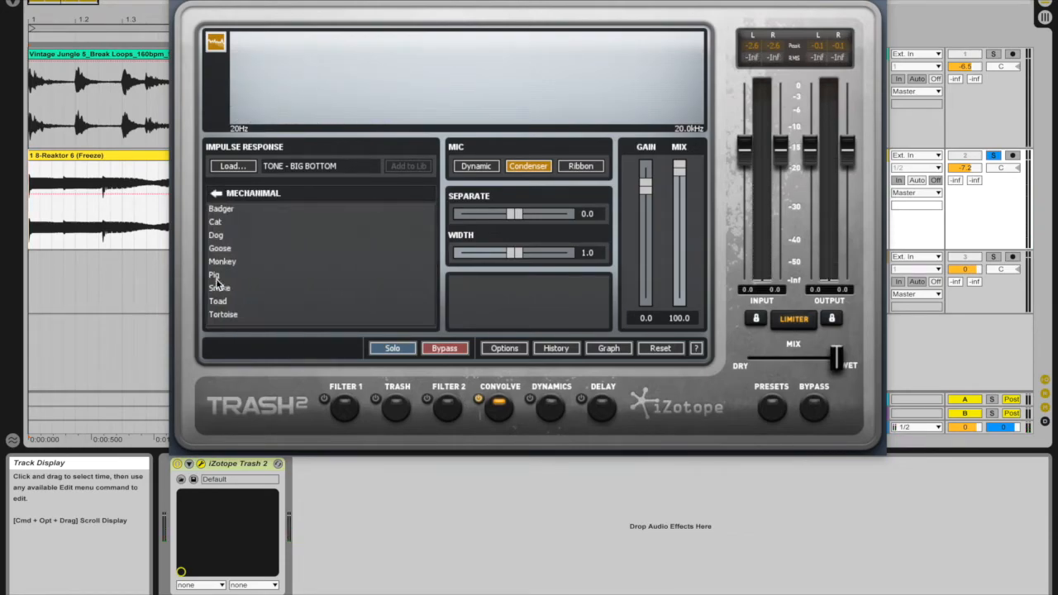
pyautogui.click(230, 211)
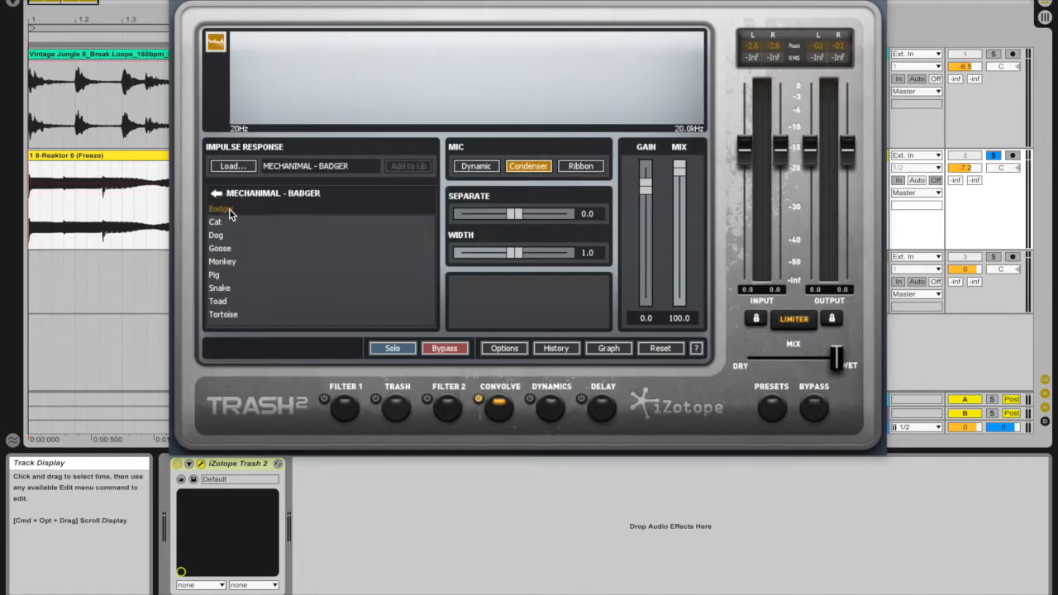
pyautogui.press('Down')
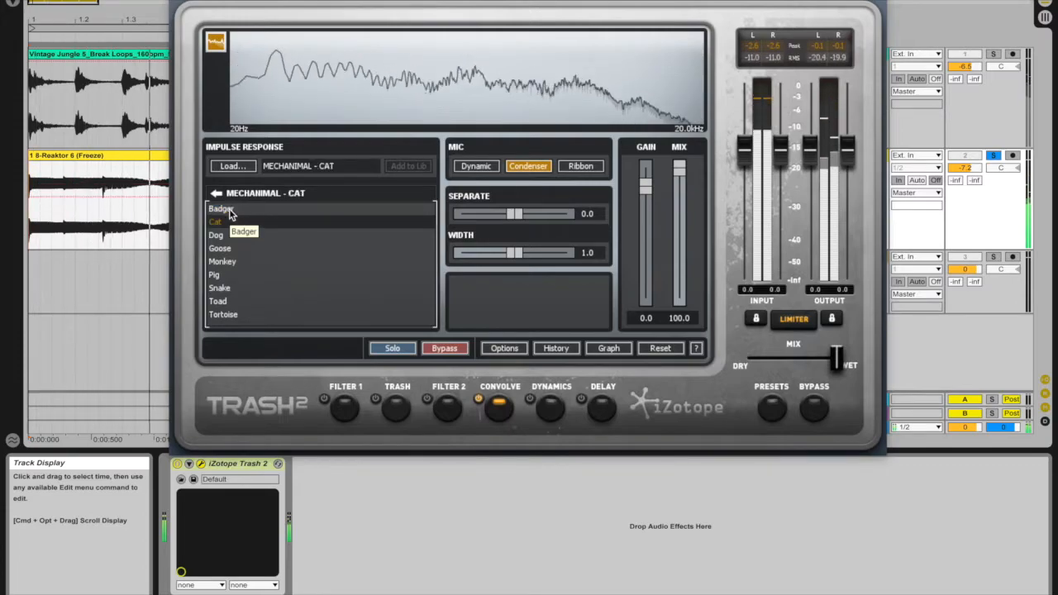
pyautogui.press('Down')
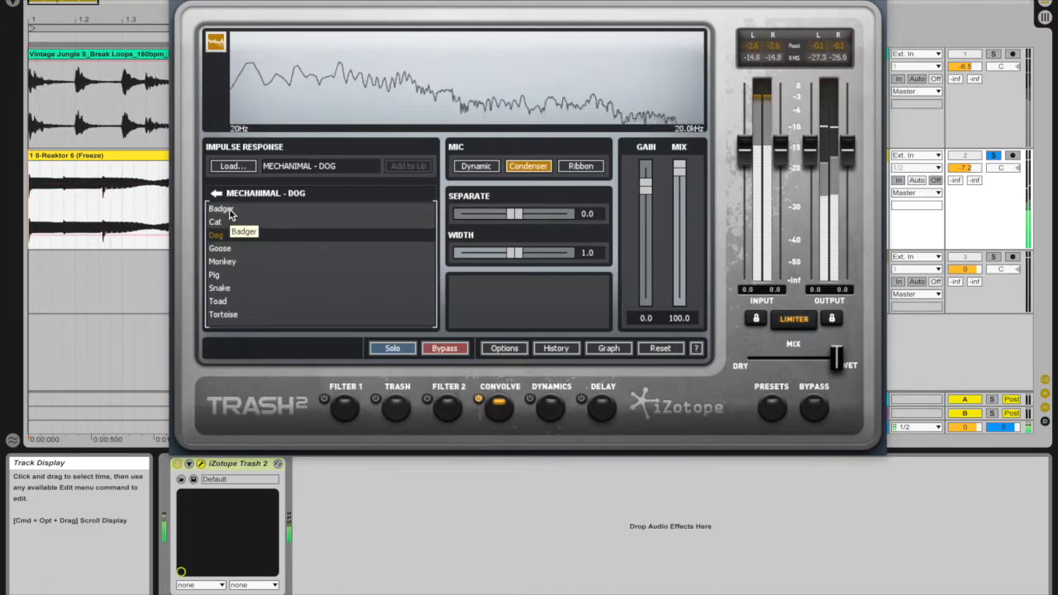
pyautogui.press('Down')
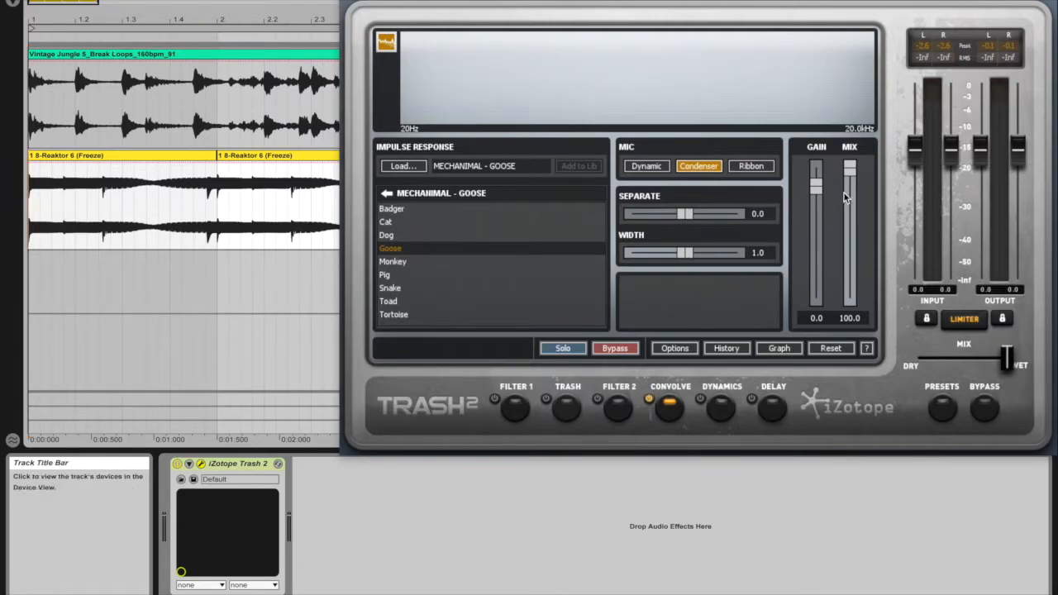
# - Lower the Convolve module's mix to 16.4 and play the loop with the Goose impulse response
pyautogui.click(851, 168)
pyautogui.moveTo(850, 168); pyautogui.dragTo(847, 280)
pyautogui.press('space')
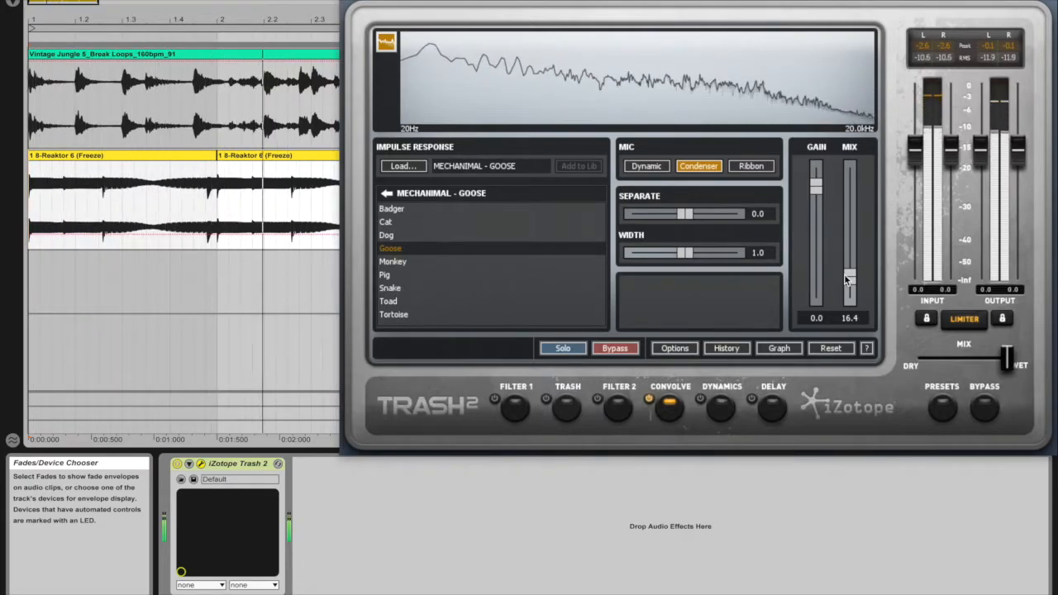
# - Audition the MechAnimal impulse responses Monkey, Pig and Snake, and return to the category list
pyautogui.click(403, 263)
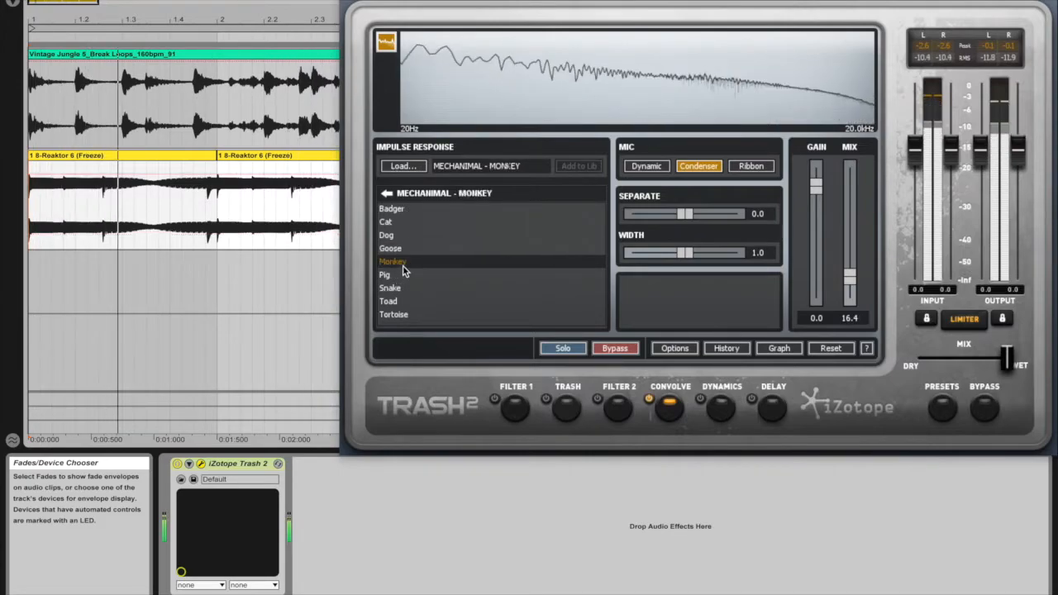
pyautogui.click(406, 276)
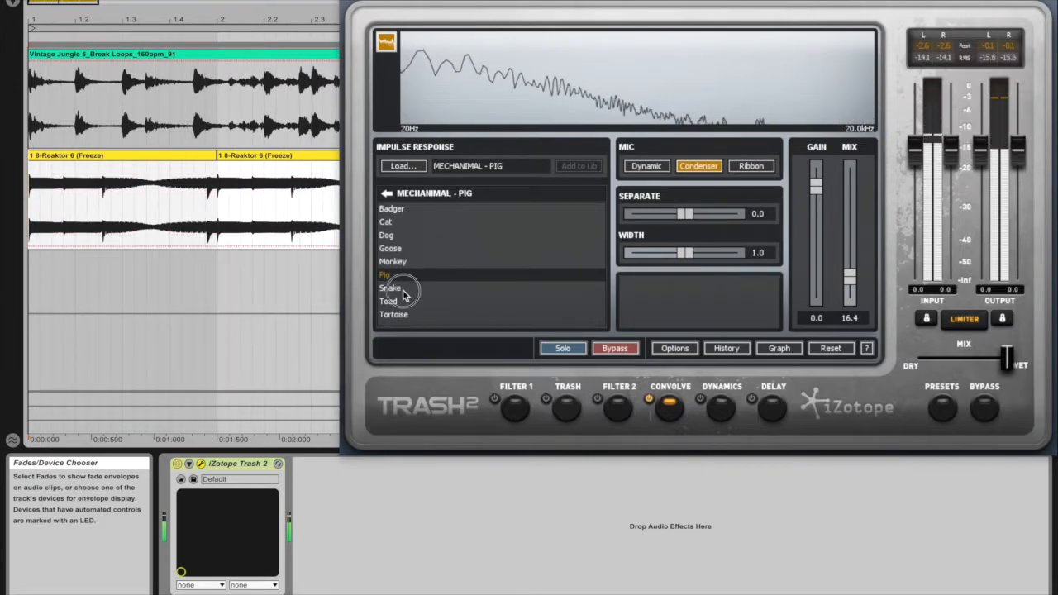
pyautogui.click(403, 291)
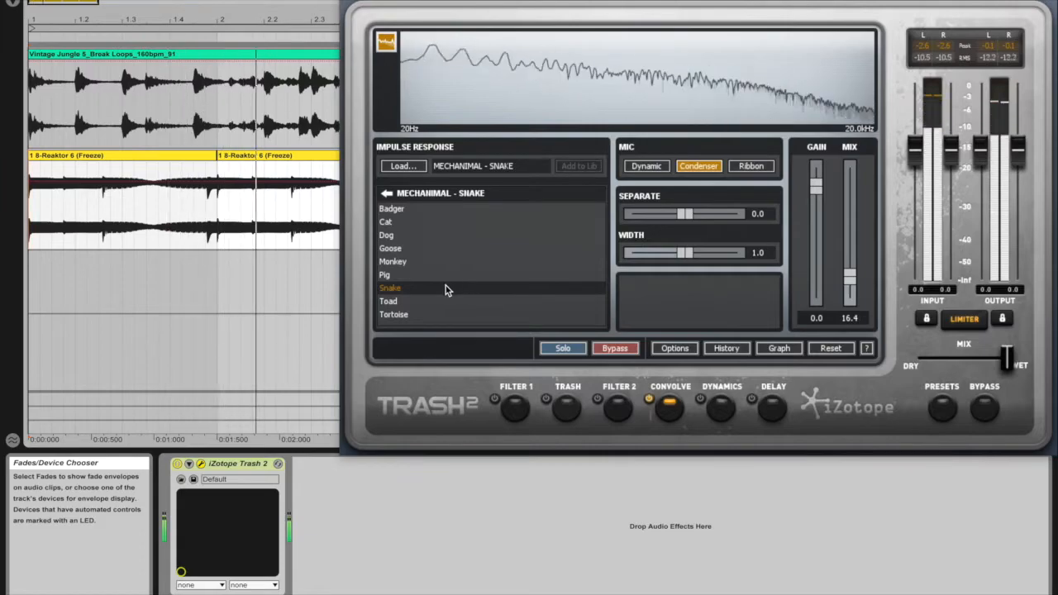
pyautogui.click(387, 192)
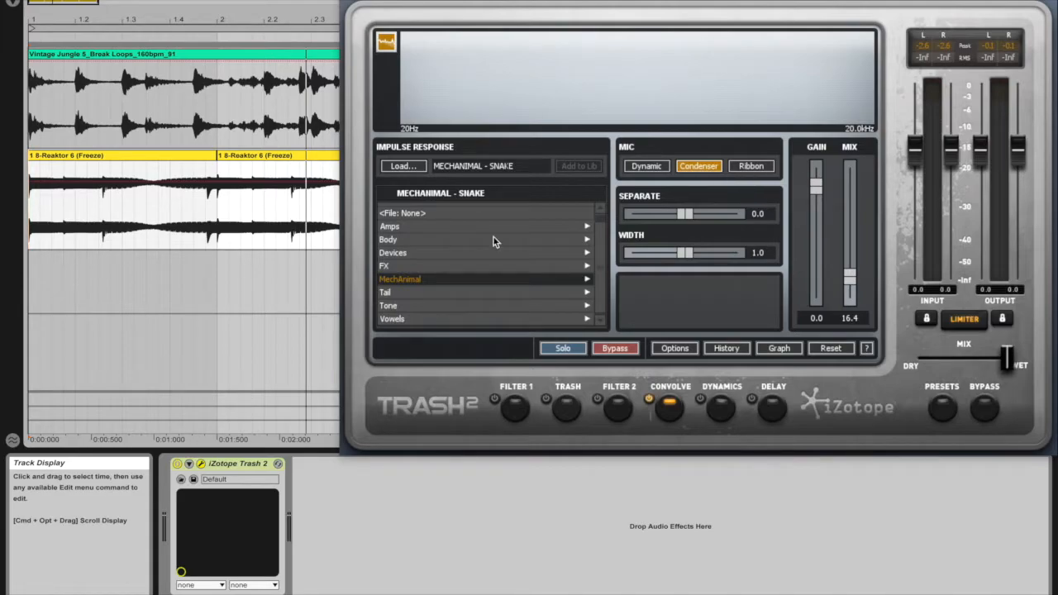
# - Play the loop, raise the Convolve mix to 56.5, and try the Dynamic and Ribbon mic types on the Snake impulse response
pyautogui.press('space')
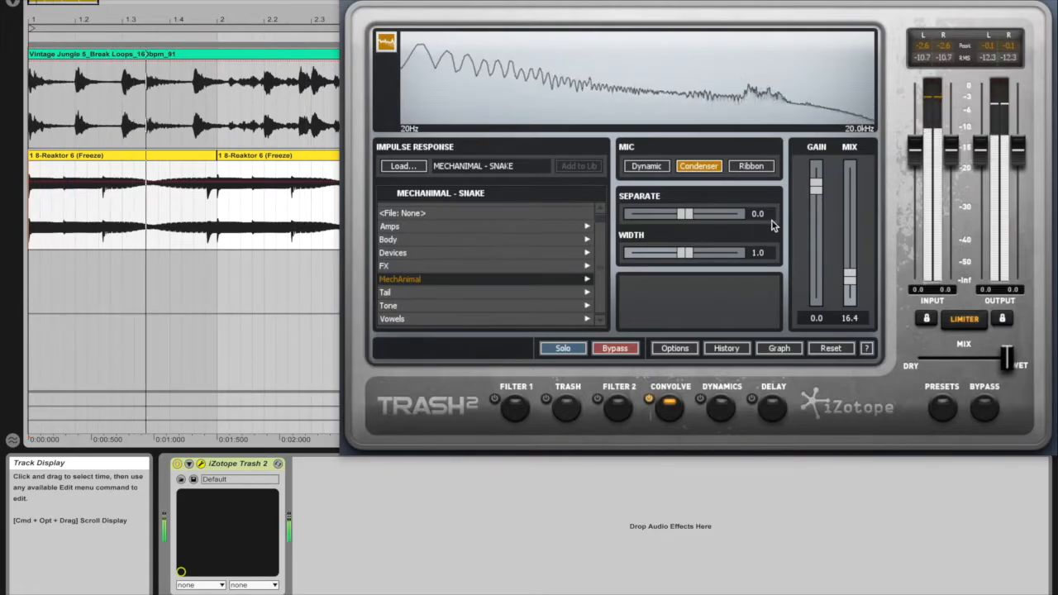
pyautogui.moveTo(850, 276); pyautogui.dragTo(851, 223)
pyautogui.click(633, 166)
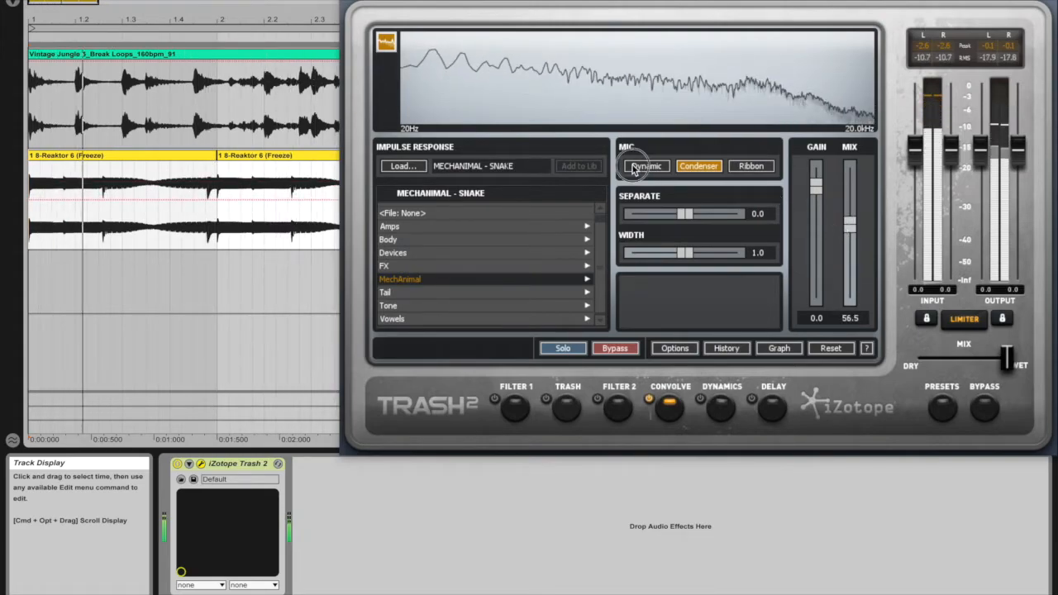
pyautogui.click(750, 166)
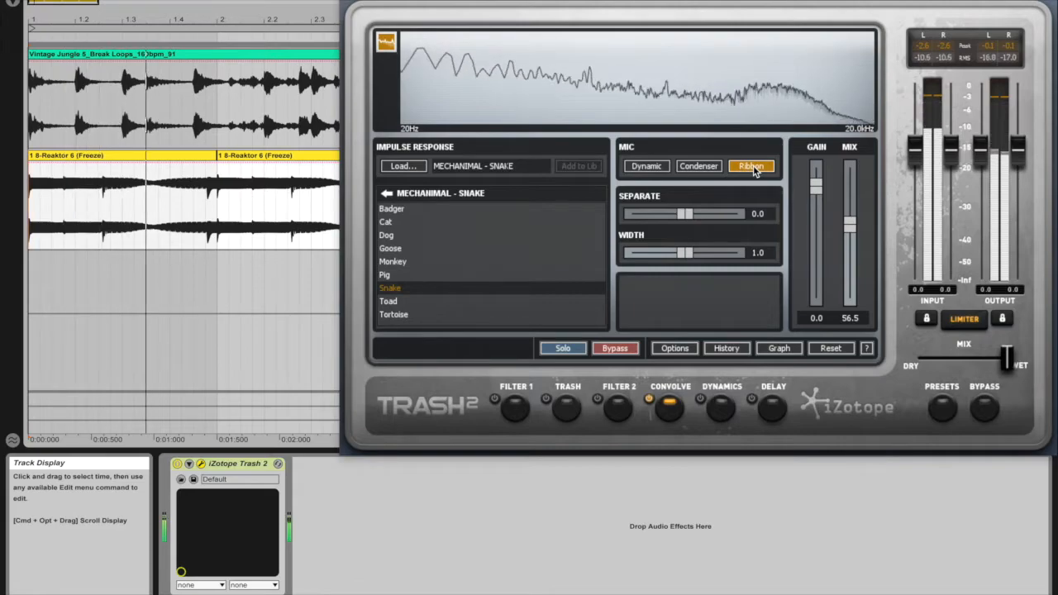
# - Load the Allston Classic impulse response from Amps, and switch its mic type to Condenser and finally to Dynamic
pyautogui.click(386, 193)
pyautogui.click(398, 229)
pyautogui.click(473, 235)
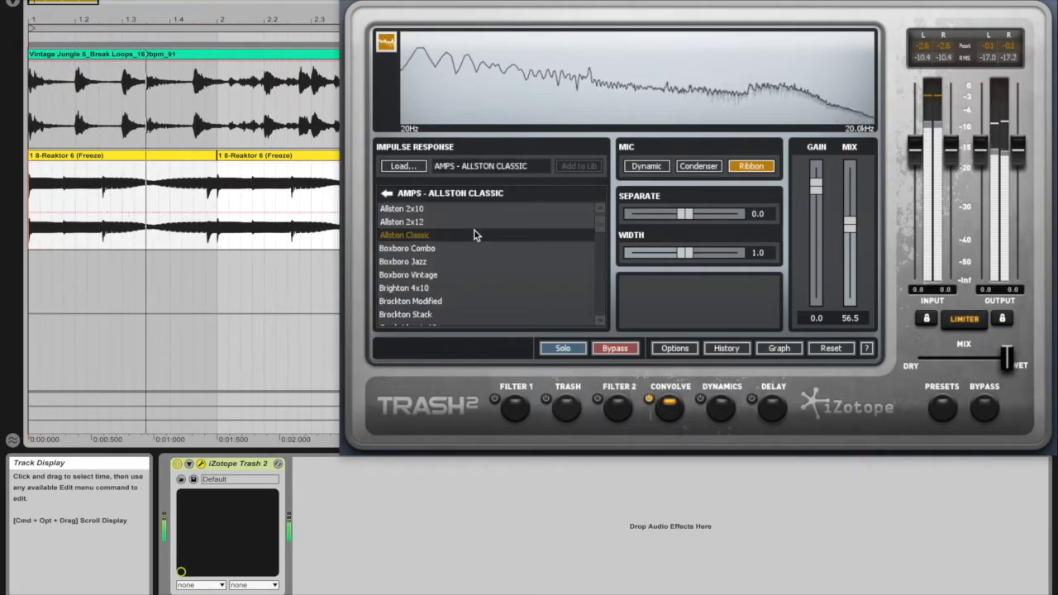
pyautogui.click(699, 166)
pyautogui.click(647, 168)
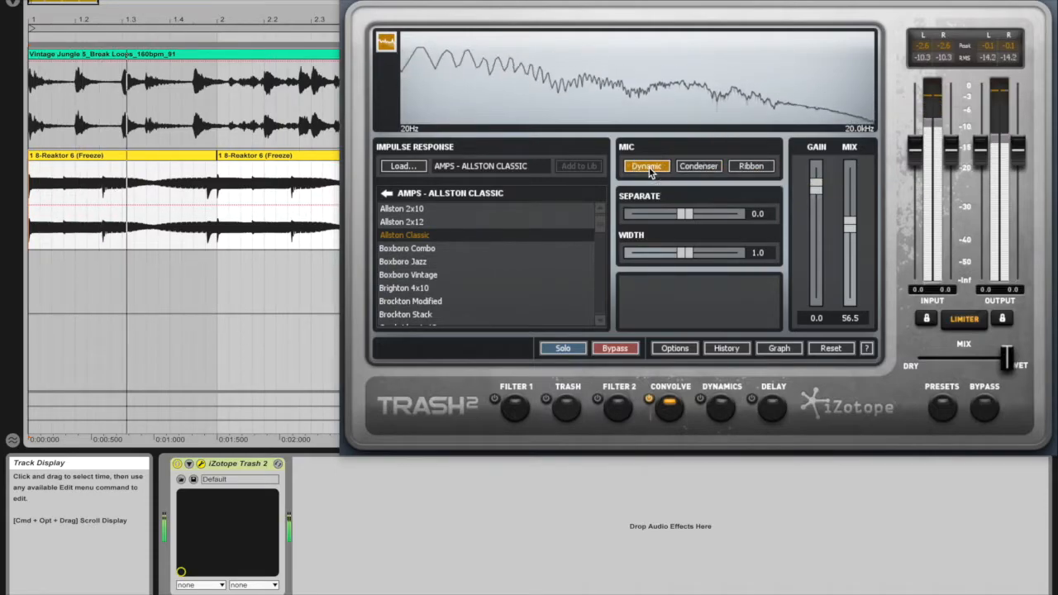
# - Stop playback, and with the Big Bite impulse response playing, try the Convolve Separate amount and return it to 0.0
pyautogui.press('space')
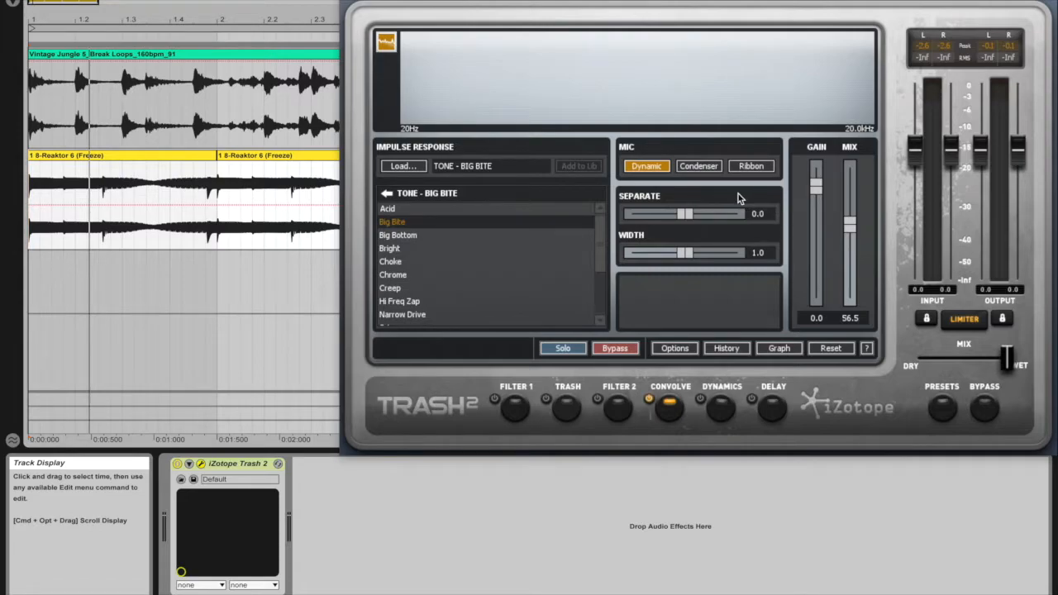
pyautogui.moveTo(685, 214)
pyautogui.mouseDown()
pyautogui.moveTo(633, 215)
pyautogui.moveTo(745, 212)
pyautogui.moveTo(685, 213)
pyautogui.mouseUp()
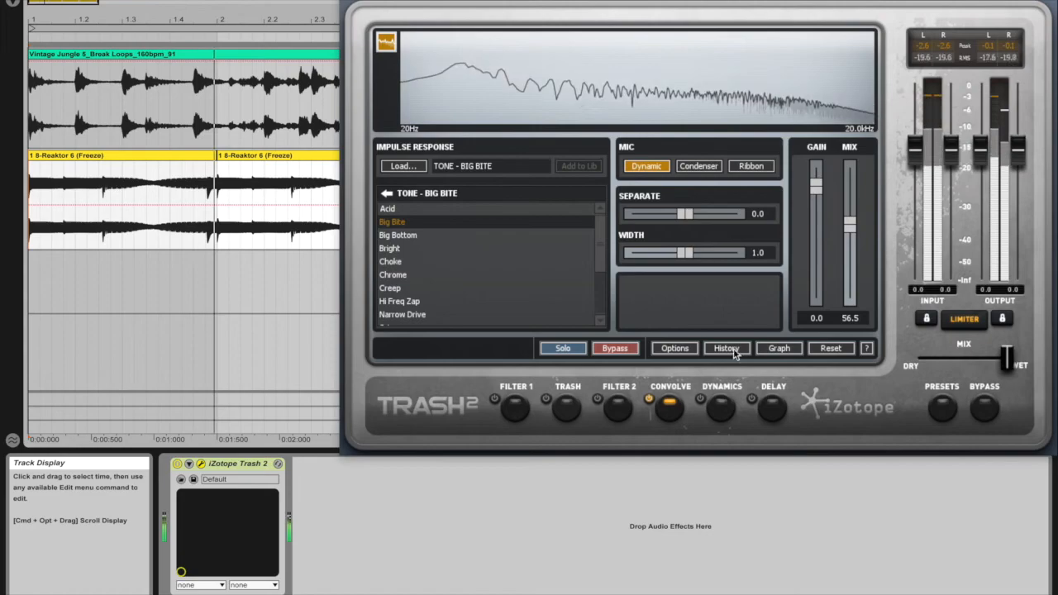
pyautogui.press('space')
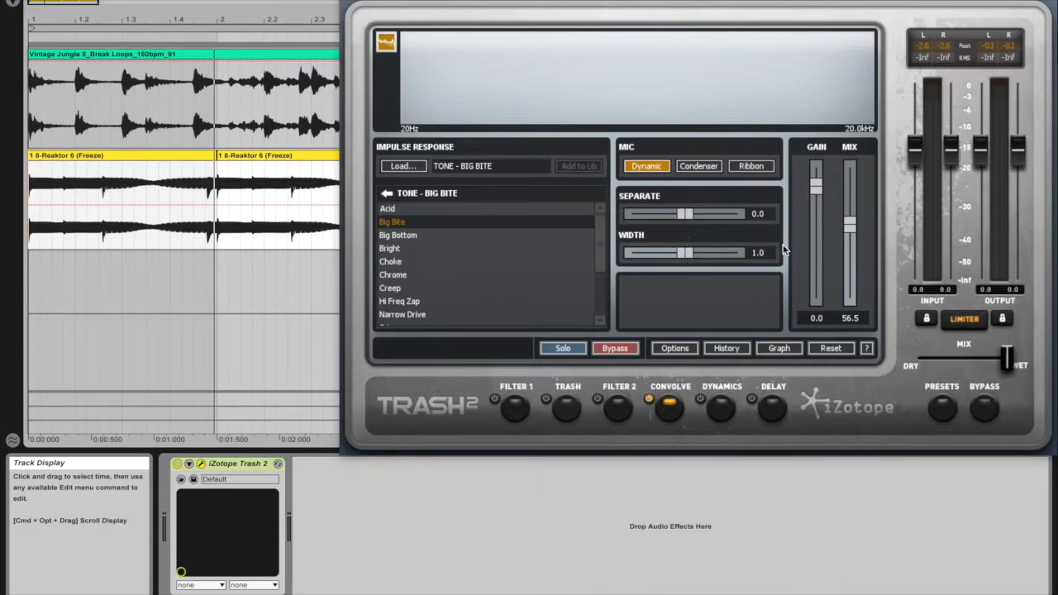
# - Sweep the Convolve width to 0.0 and 2.0, first stopped and again during playback, and return it to 1.0
pyautogui.moveTo(686, 258); pyautogui.dragTo(601, 255)
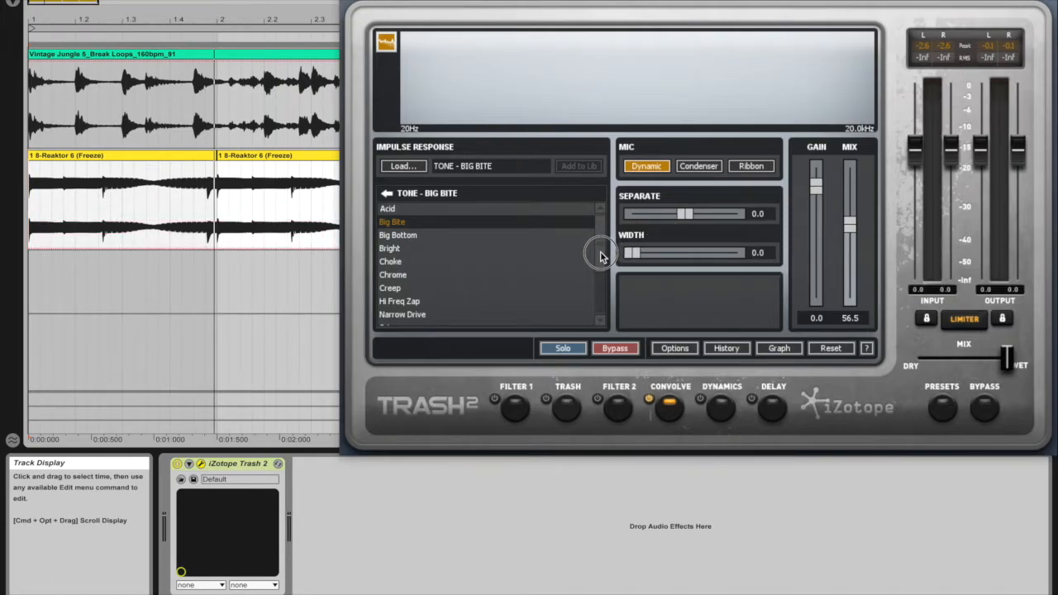
pyautogui.moveTo(602, 255); pyautogui.dragTo(743, 253)
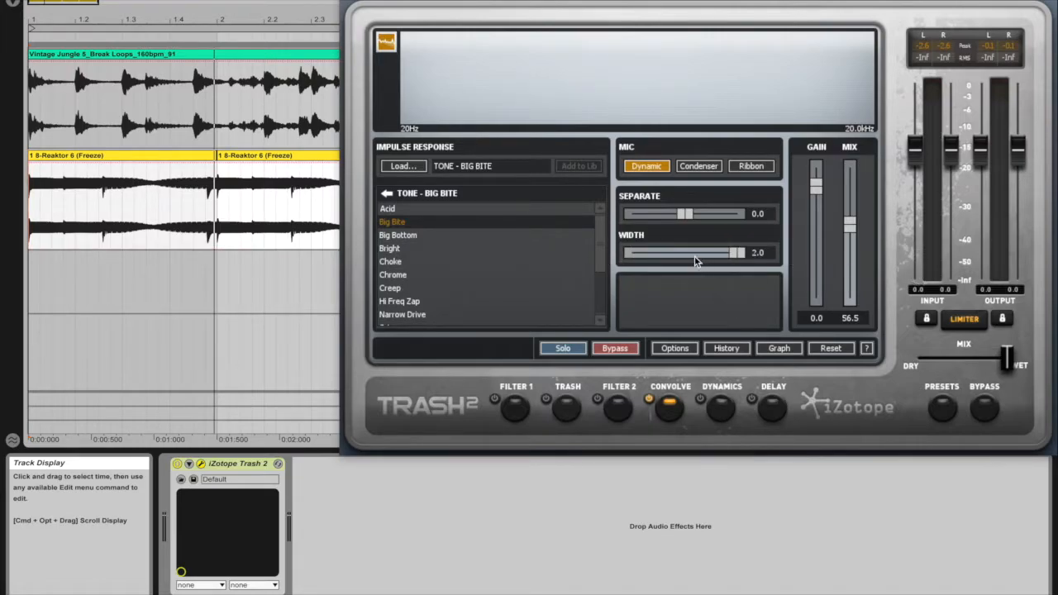
pyautogui.moveTo(737, 253); pyautogui.dragTo(687, 254)
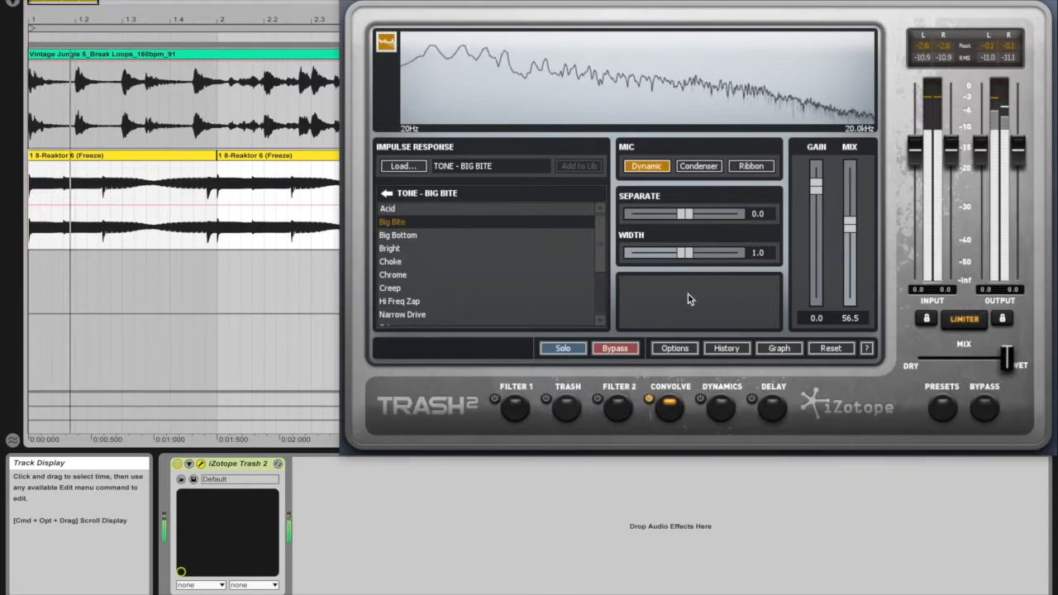
pyautogui.moveTo(686, 253); pyautogui.dragTo(485, 256)
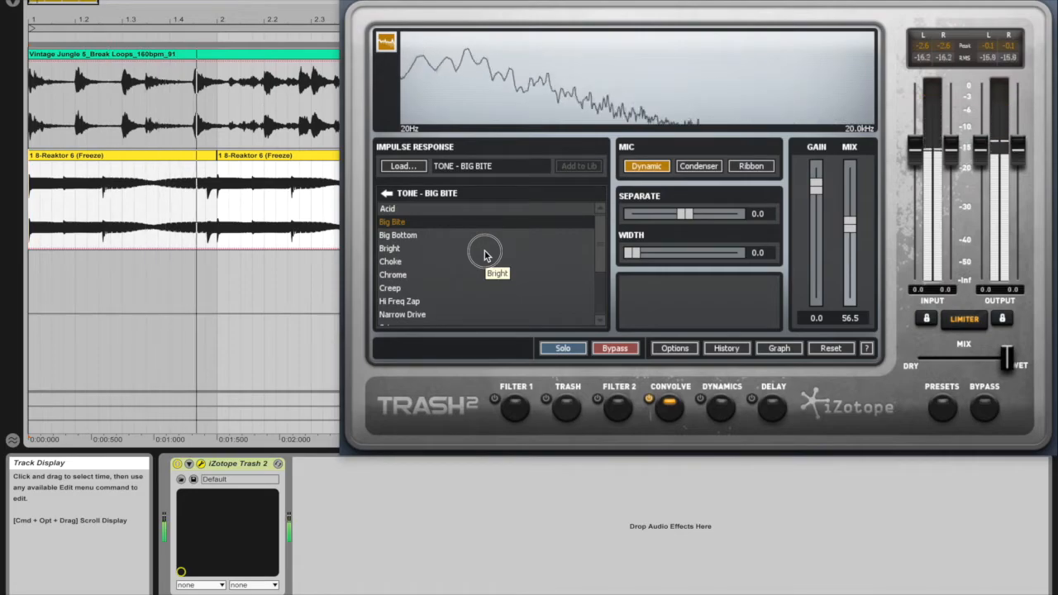
pyautogui.moveTo(632, 251); pyautogui.dragTo(749, 242)
pyautogui.press('space')
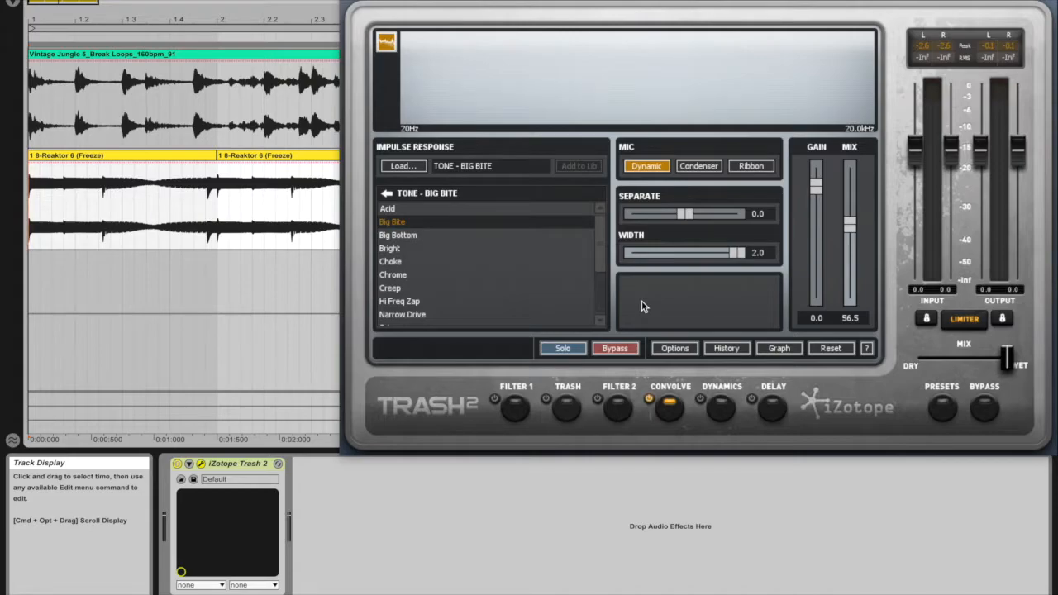
pyautogui.moveTo(737, 253); pyautogui.dragTo(686, 252)
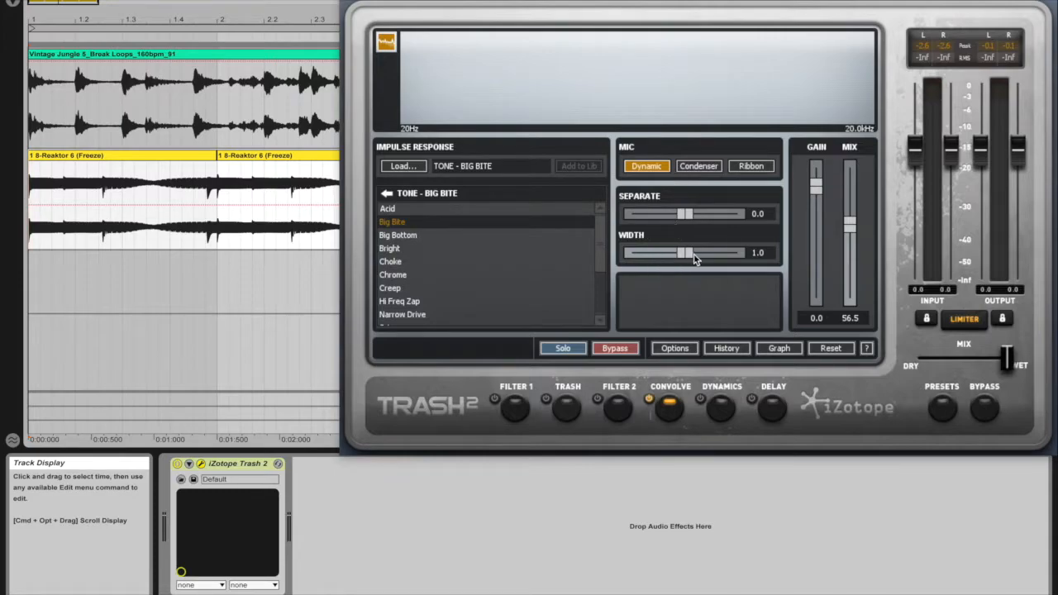
# - Widen the Convolve width to its maximum and raise the module's mix slightly while the loop plays
pyautogui.moveTo(694, 254); pyautogui.dragTo(750, 253)
pyautogui.press('space')
pyautogui.moveTo(849, 226)
pyautogui.mouseDown()
pyautogui.moveTo(850, 277)
pyautogui.moveTo(850, 189)
pyautogui.moveTo(853, 218)
pyautogui.mouseUp()
pyautogui.press('space')
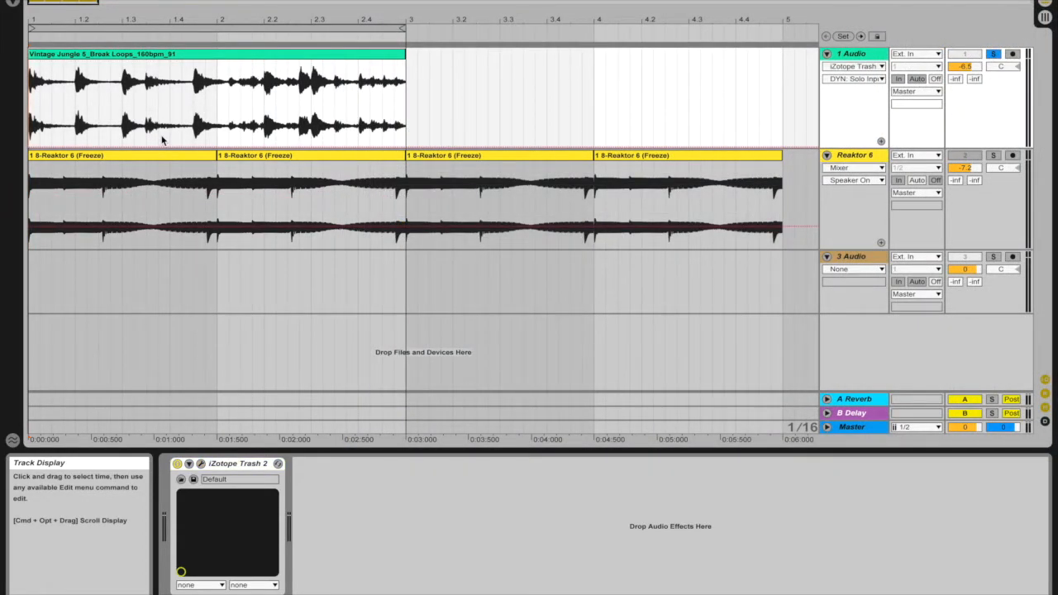
# - Open the Trash 2 editor on the 1 Audio drum break track, reposition its window, and close the Preset Manager
pyautogui.click(205, 465)
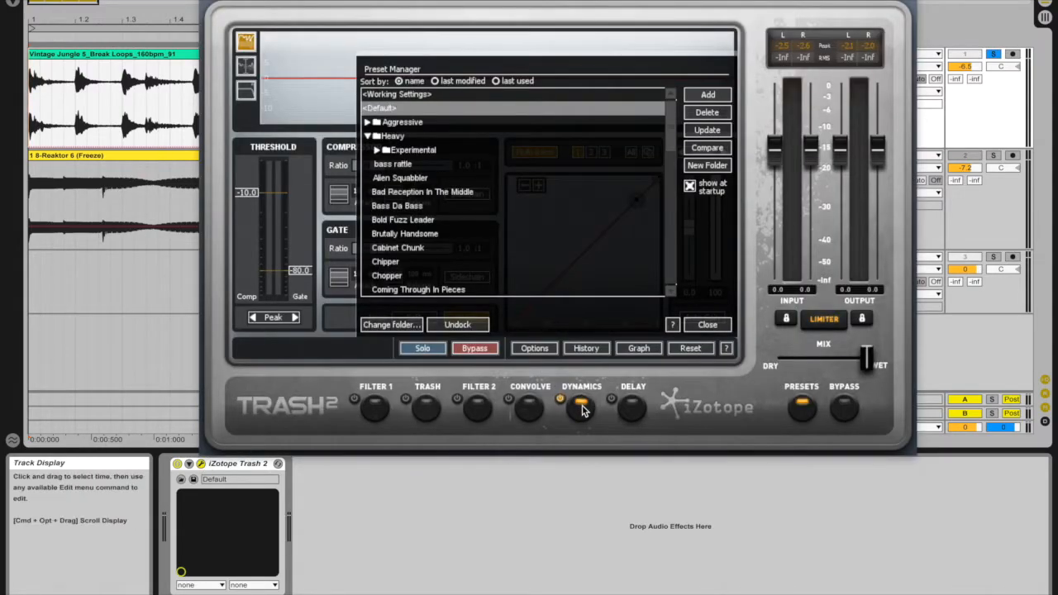
pyautogui.moveTo(416, 1); pyautogui.dragTo(419, 296)
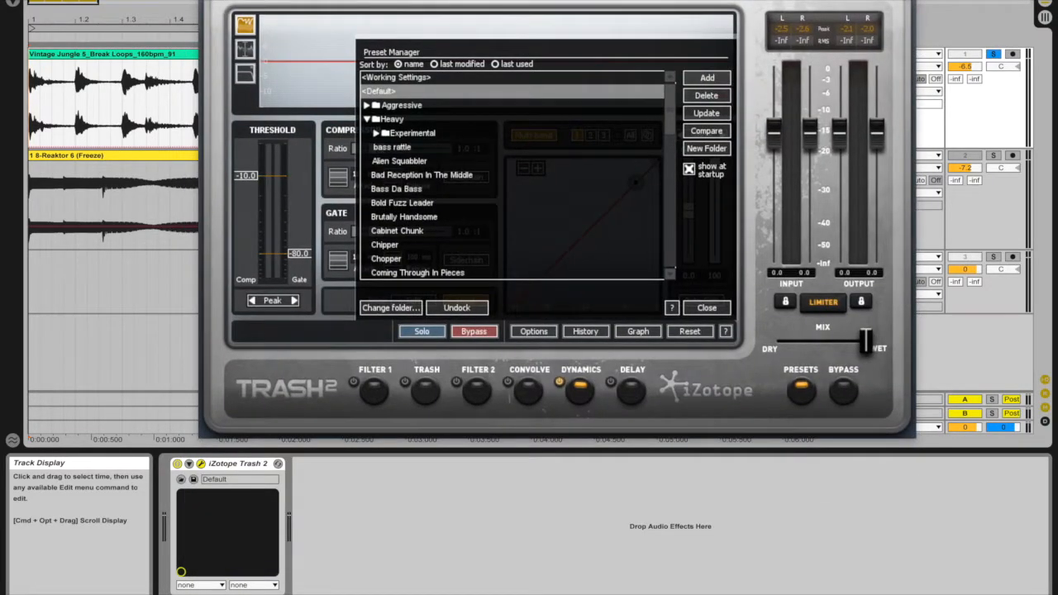
pyautogui.moveTo(557, 1); pyautogui.dragTo(575, 1)
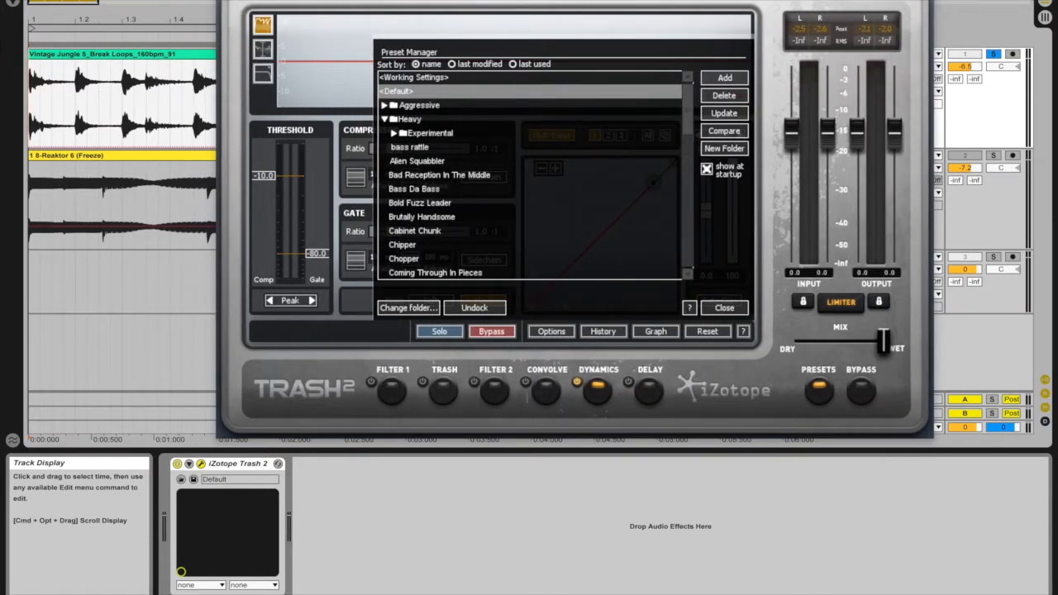
pyautogui.click(724, 313)
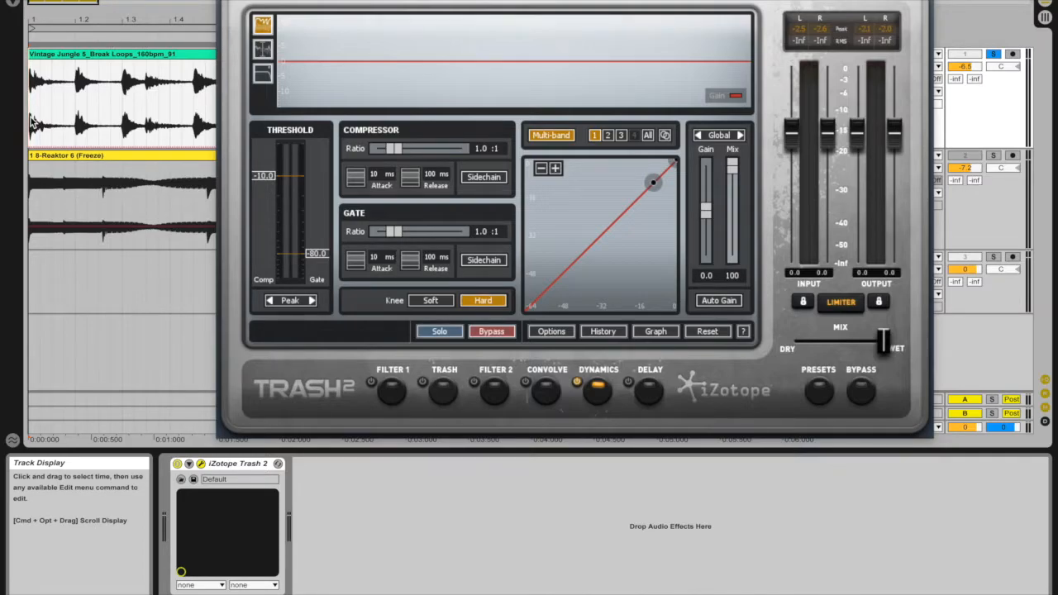
# - Bypass the Trash distortion module and return to the Dynamics module
pyautogui.click(432, 399)
pyautogui.click(491, 331)
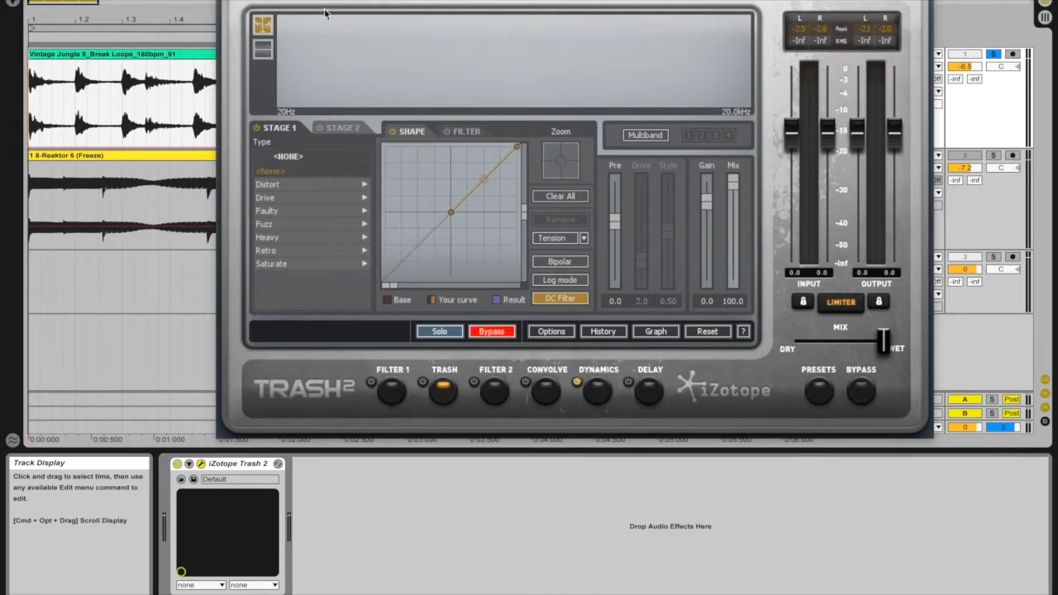
pyautogui.click(595, 389)
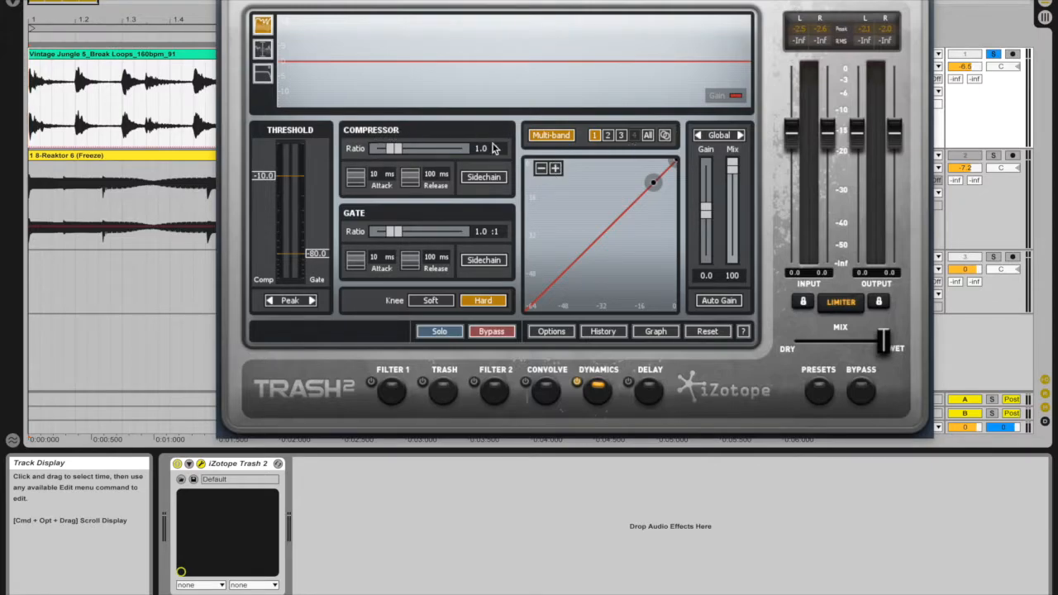
# - Play the drum break and set band 1's compressor ratio to (3.7):1 after trying (10.0):1
pyautogui.click(610, 137)
pyautogui.press('space')
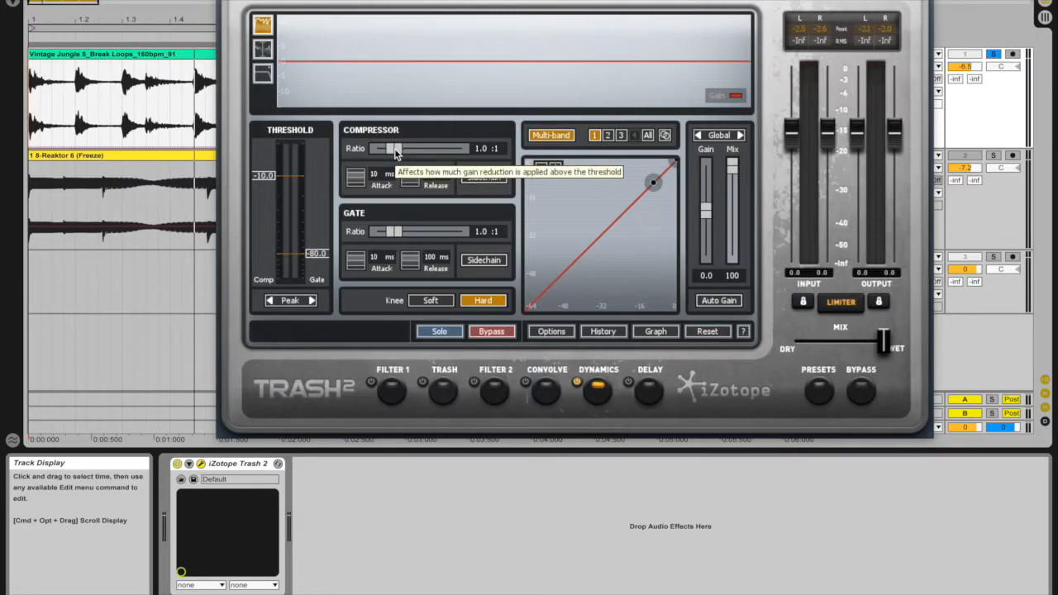
pyautogui.press('space')
pyautogui.moveTo(396, 148); pyautogui.dragTo(361, 149)
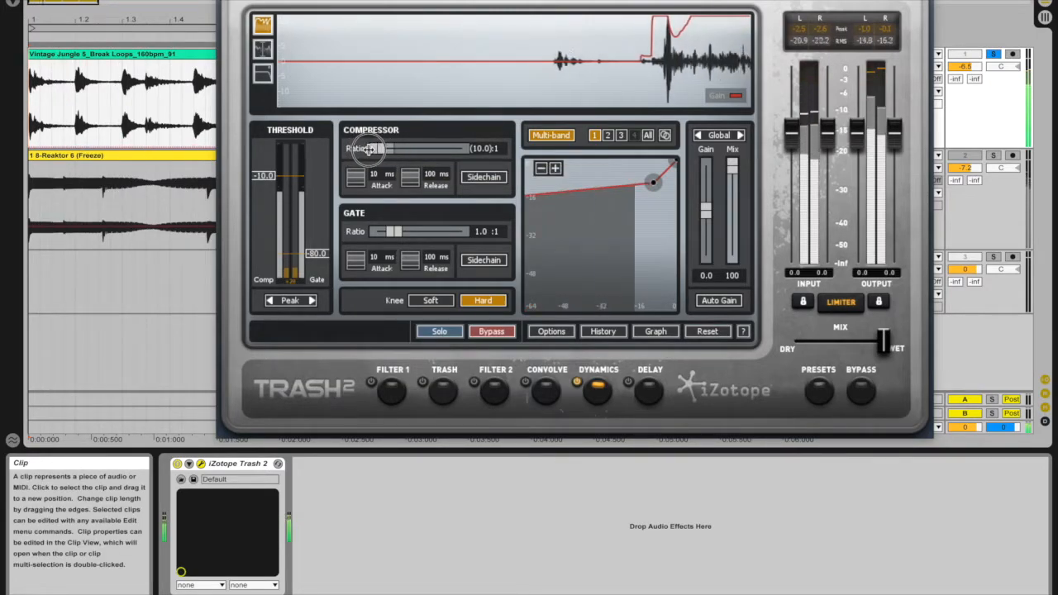
pyautogui.moveTo(377, 147); pyautogui.dragTo(382, 147)
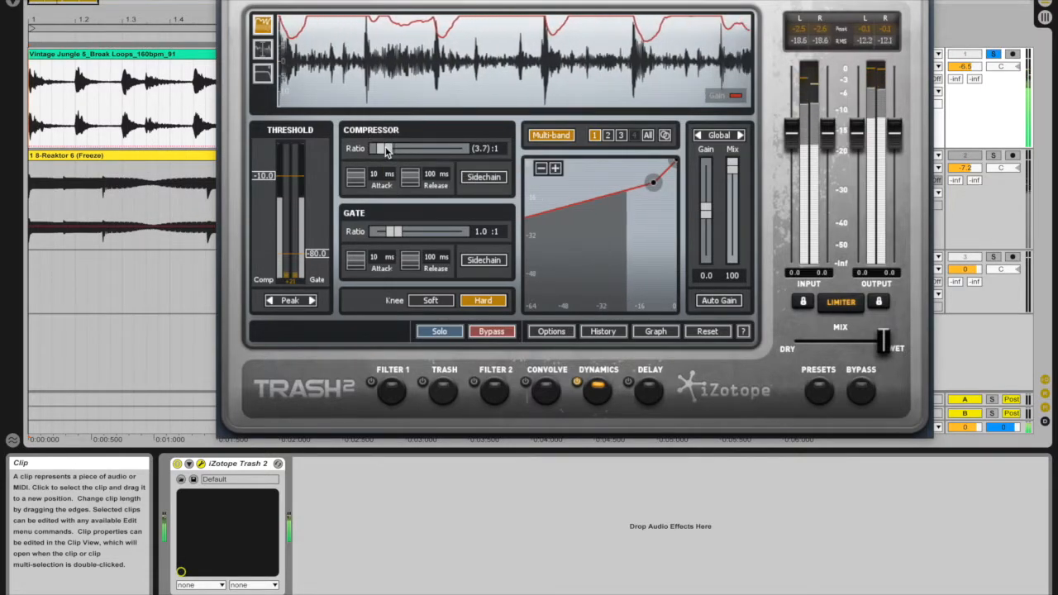
# - Set band 2's compressor ratio to (1.5):1 while the drum break plays, and stop playback
pyautogui.click(608, 136)
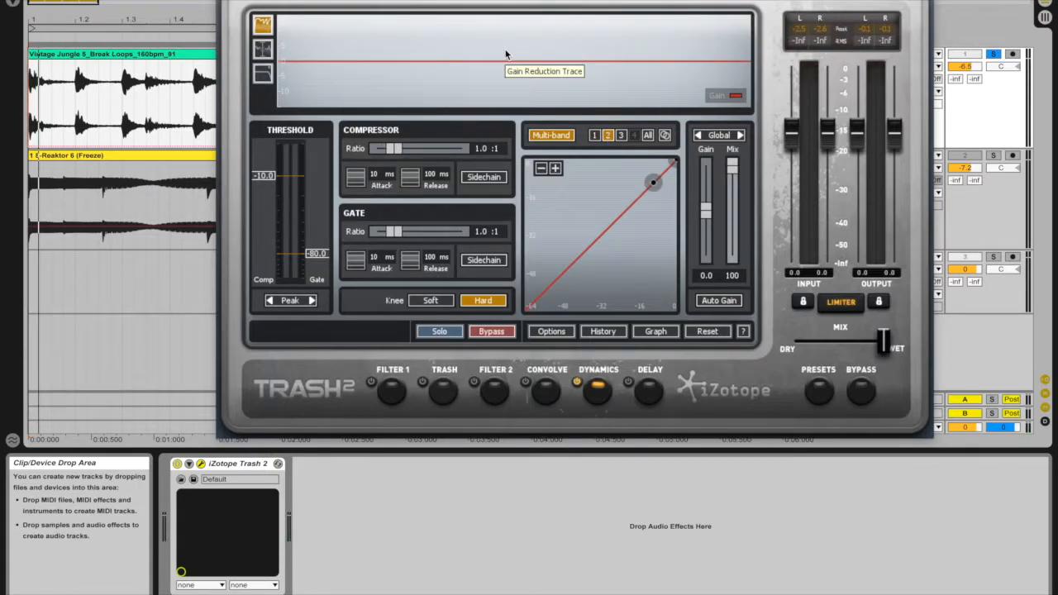
pyautogui.press('space')
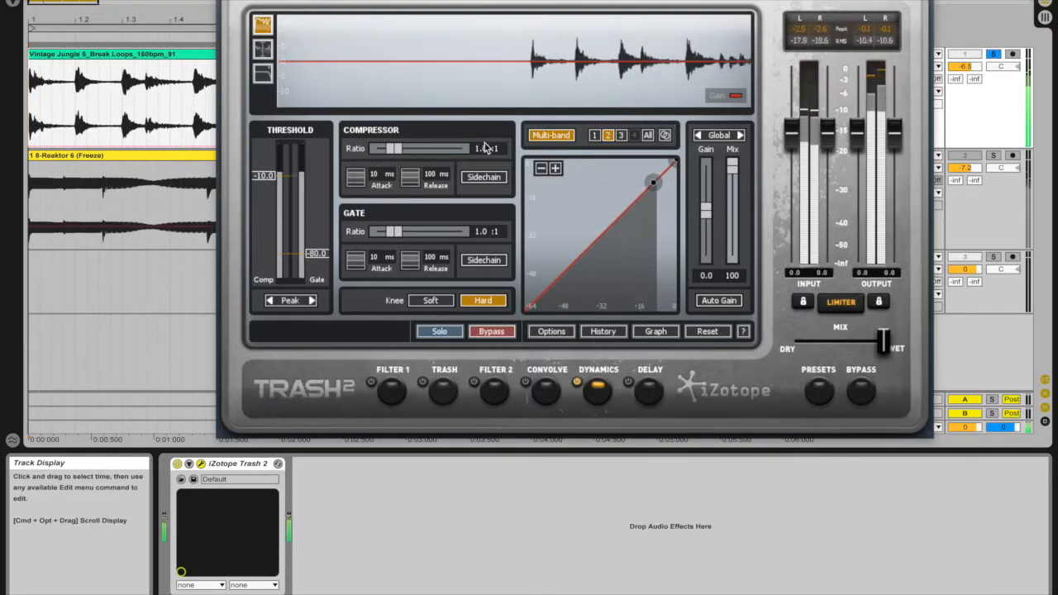
pyautogui.moveTo(401, 147)
pyautogui.mouseDown()
pyautogui.moveTo(385, 149)
pyautogui.moveTo(396, 150)
pyautogui.mouseUp()
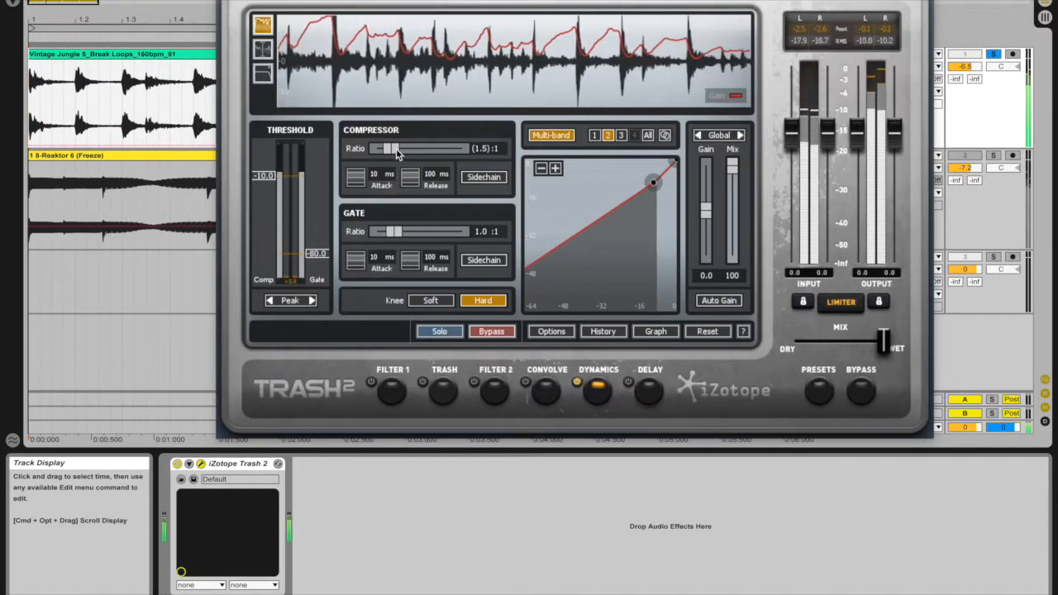
pyautogui.press('space')
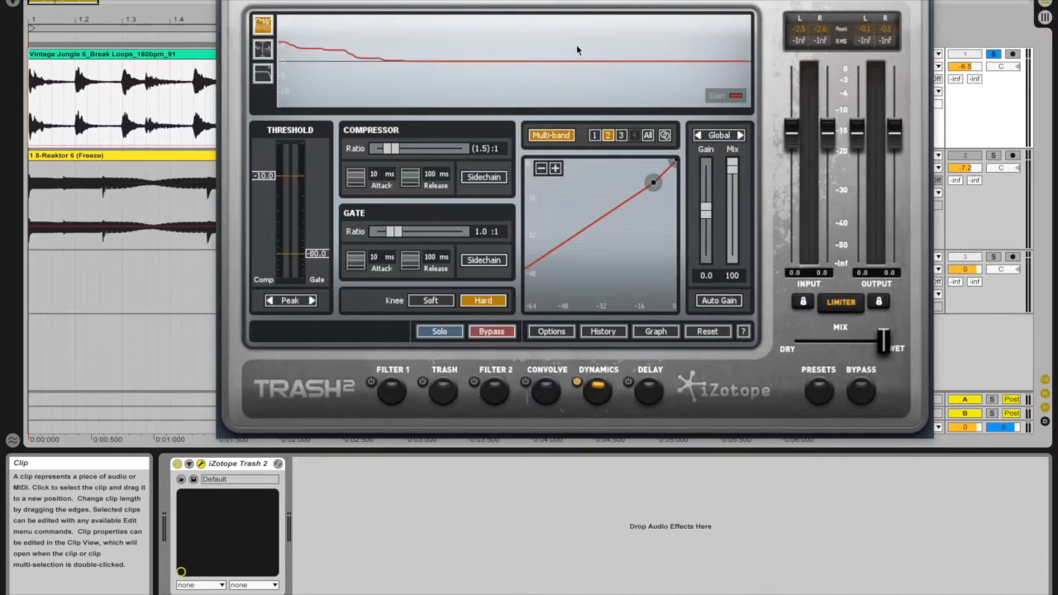
# - Resume playback and set band 3's compressor ratio to (1.6):1
pyautogui.press('space')
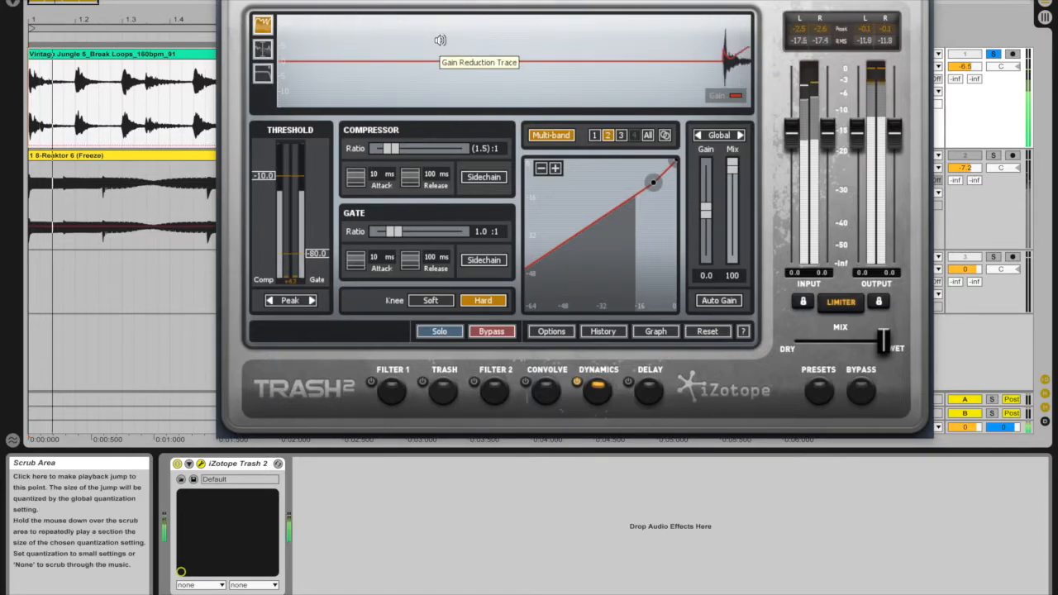
pyautogui.click(621, 135)
pyautogui.moveTo(396, 151)
pyautogui.mouseDown()
pyautogui.moveTo(377, 150)
pyautogui.moveTo(393, 152)
pyautogui.mouseUp()
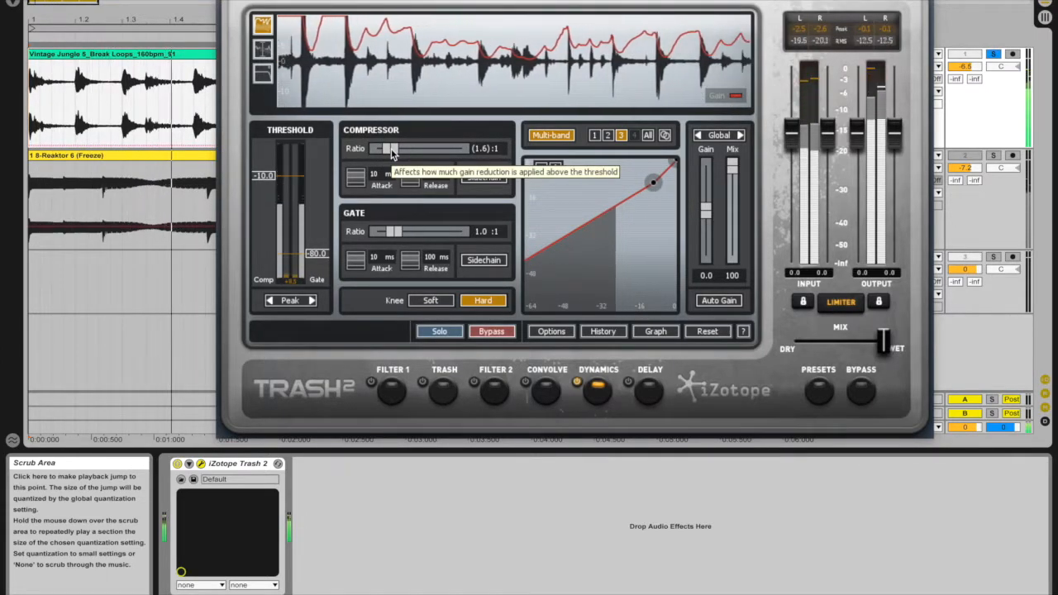
# - Toggle the Trash 2 device off and back on for comparison, and adjust the compressor threshold on the drum break
pyautogui.click(177, 465)
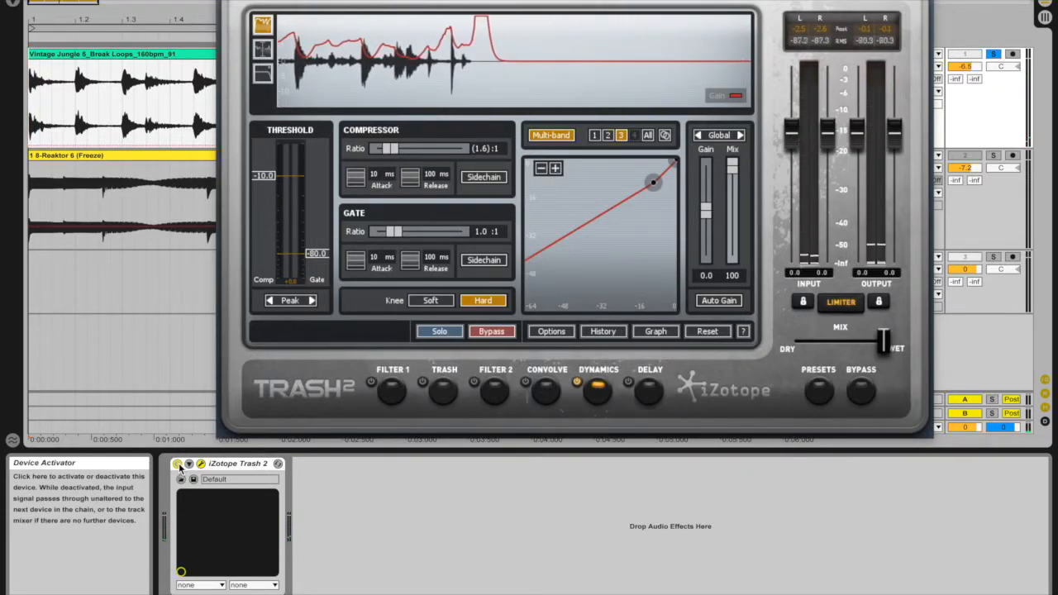
pyautogui.click(177, 465)
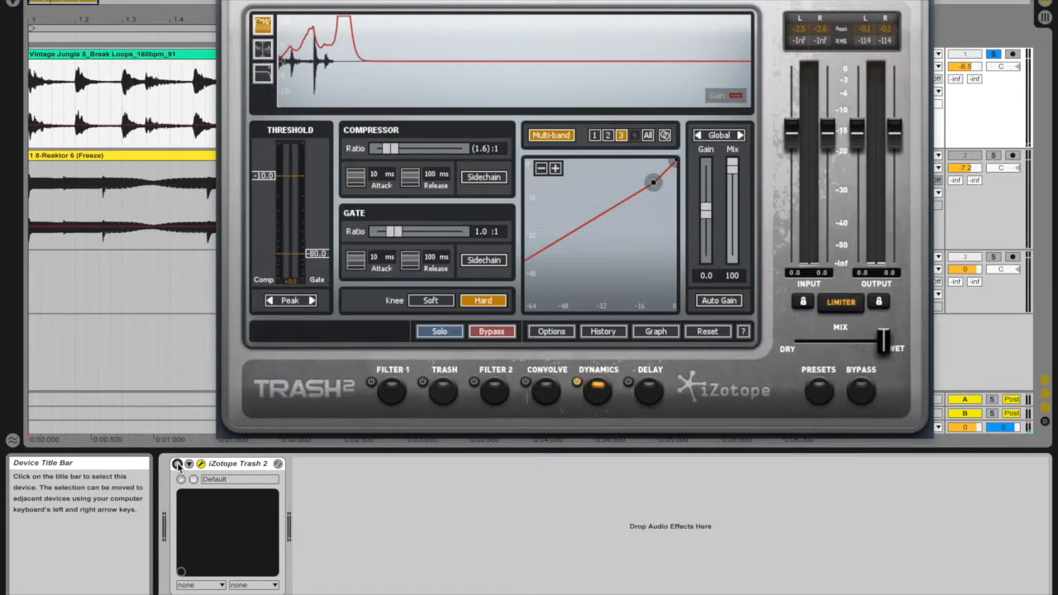
pyautogui.click(178, 465)
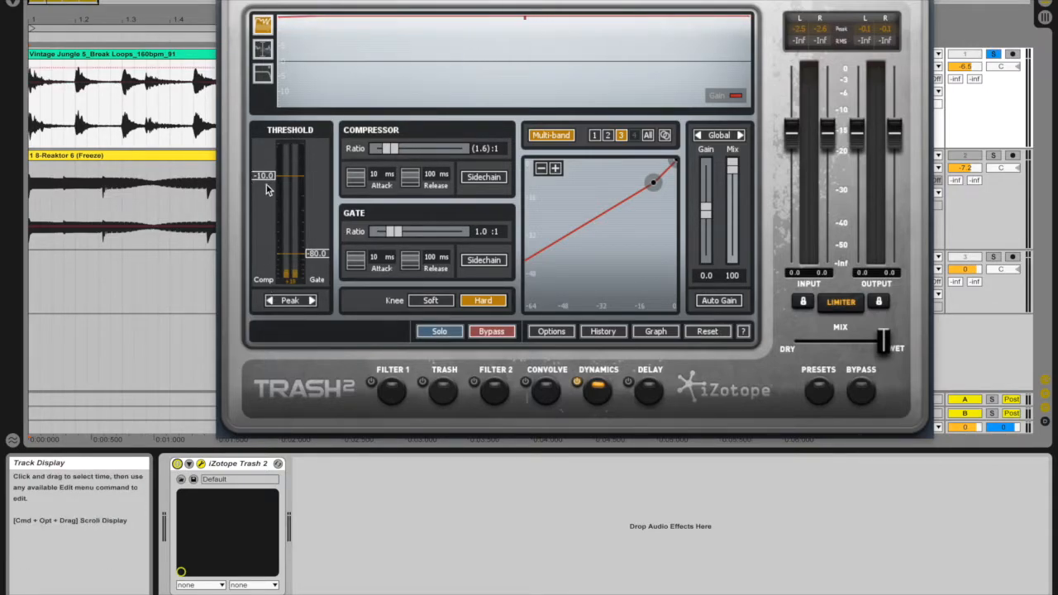
pyautogui.moveTo(263, 196)
pyautogui.mouseDown()
pyautogui.moveTo(255, 228)
pyautogui.moveTo(253, 198)
pyautogui.moveTo(257, 264)
pyautogui.moveTo(253, 189)
pyautogui.moveTo(250, 201)
pyautogui.mouseUp()
pyautogui.press('space')
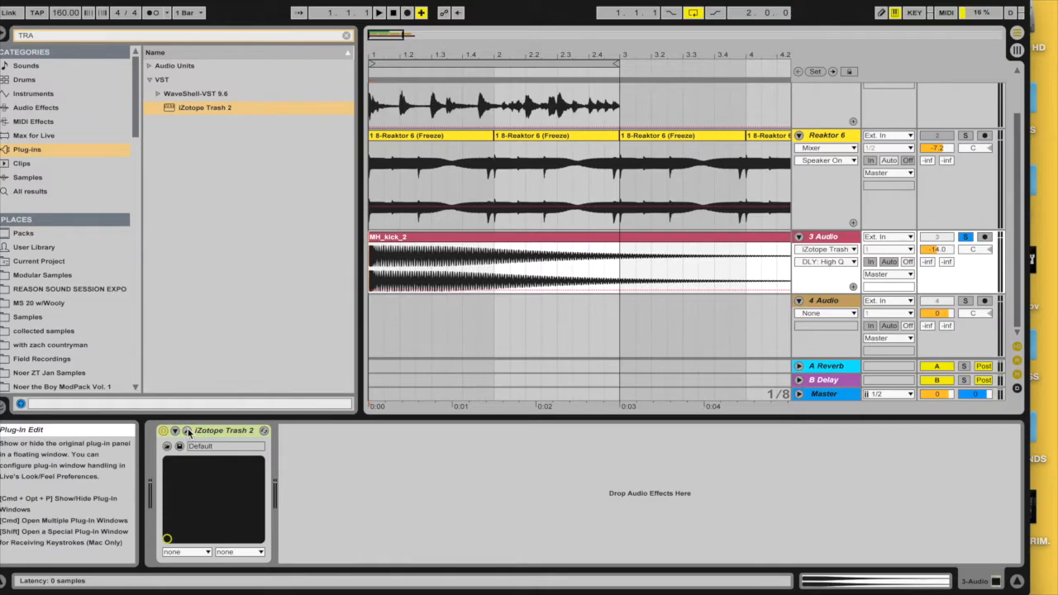
# - Open the Trash 2 editor on the 3 Audio track and move it aside to uncover the full MH_kick_2 clip
pyautogui.click(189, 432)
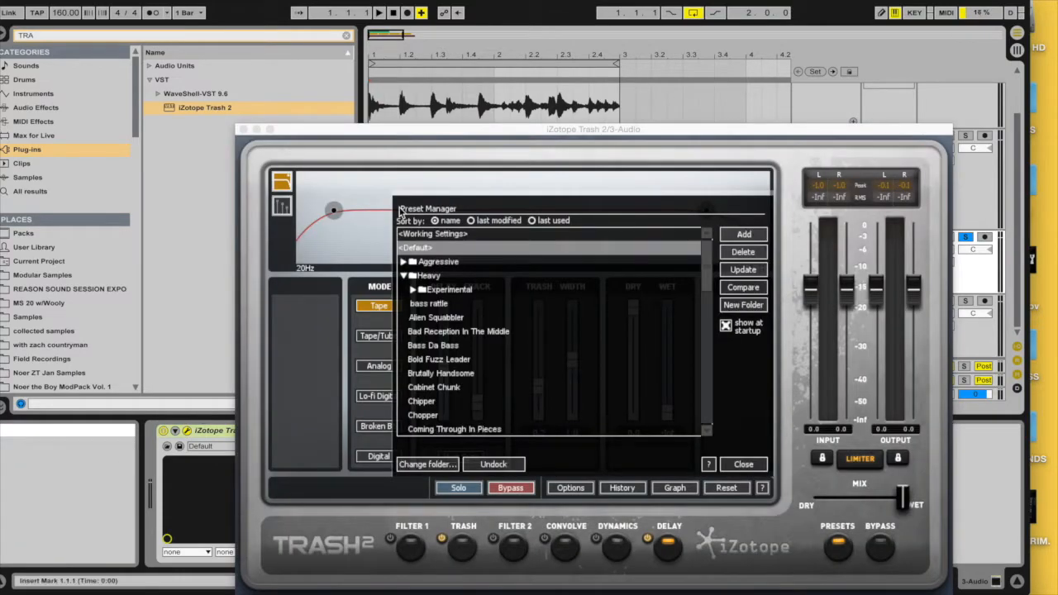
pyautogui.moveTo(491, 133); pyautogui.dragTo(669, 298)
pyautogui.moveTo(380, 55); pyautogui.dragTo(375, 30)
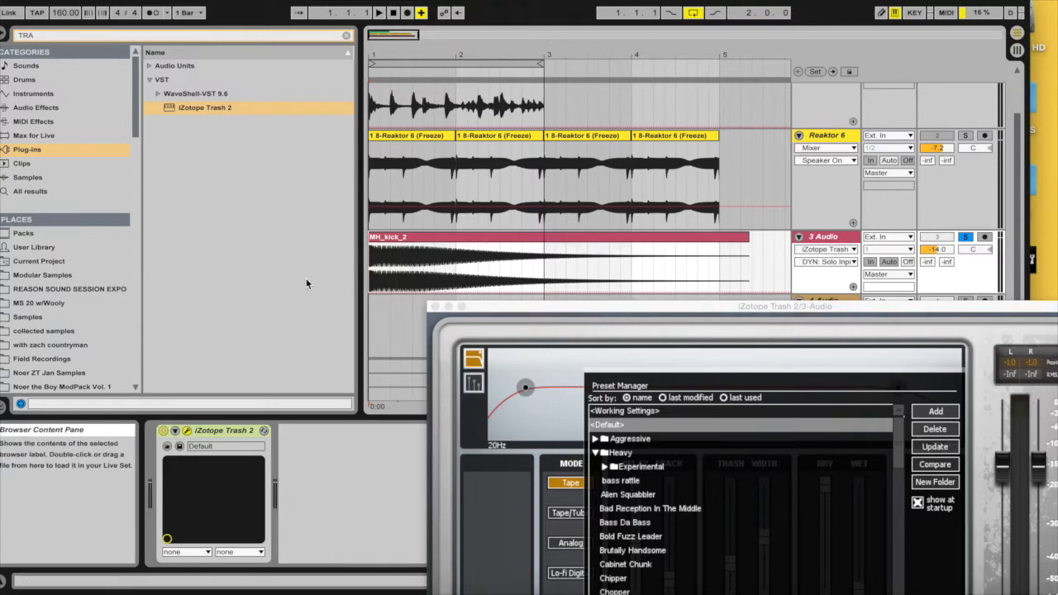
# - Play the MH_kick_2 clip with Trash 2 switched off, reactivate the device, and move the whole plug-in editor back into view
pyautogui.click(163, 431)
pyautogui.press('space')
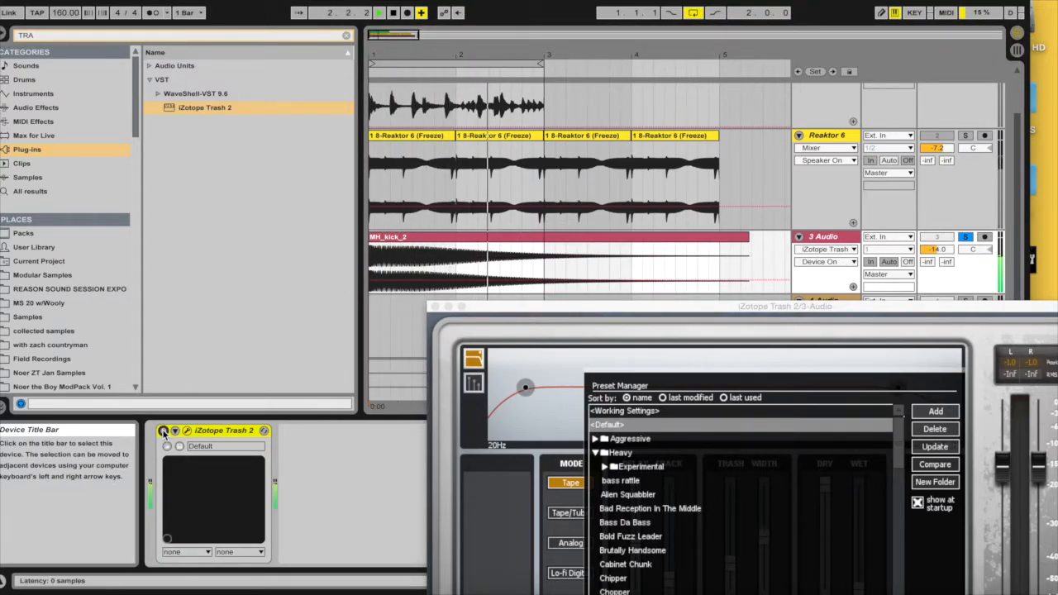
pyautogui.press('space')
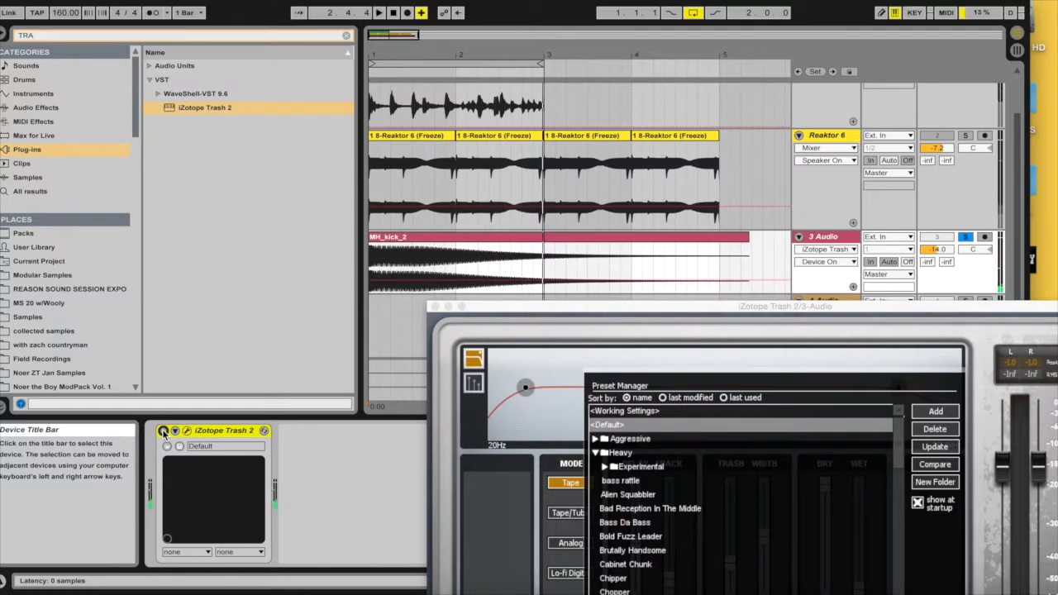
pyautogui.click(163, 430)
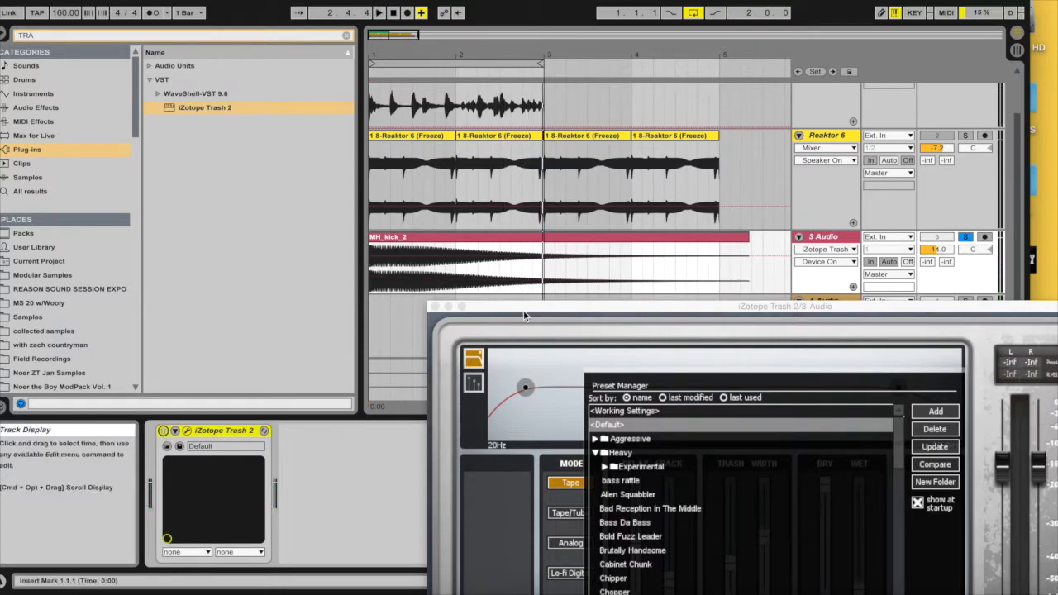
pyautogui.moveTo(553, 314); pyautogui.dragTo(401, 0)
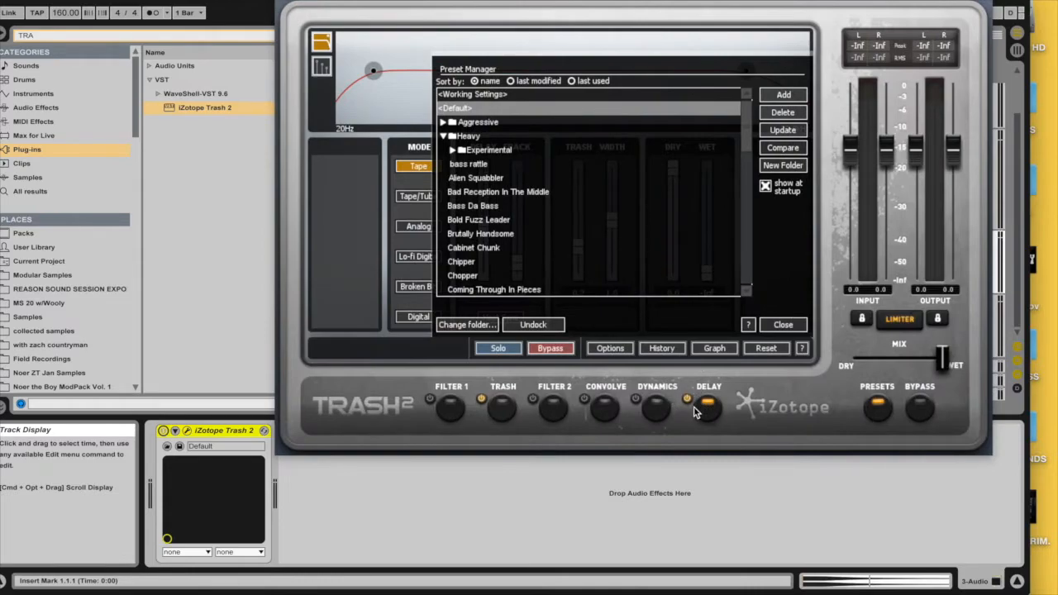
# - Close the Preset Manager, shift the Trash 2 editor aside, and set the Delay module's low cut filter to 77.8 Hz
pyautogui.click(782, 324)
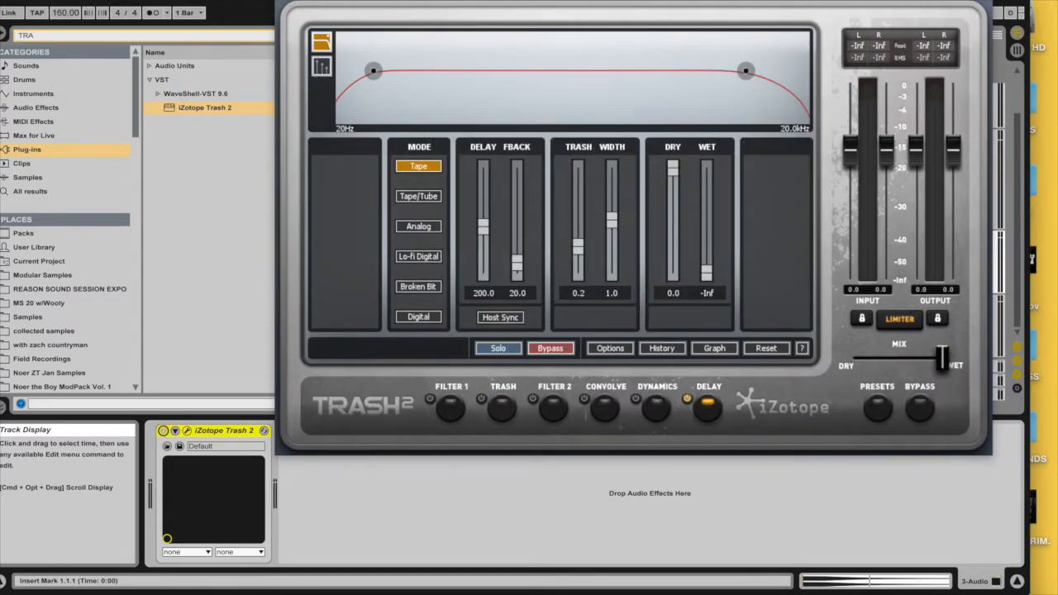
pyautogui.moveTo(629, 1); pyautogui.dragTo(550, 0)
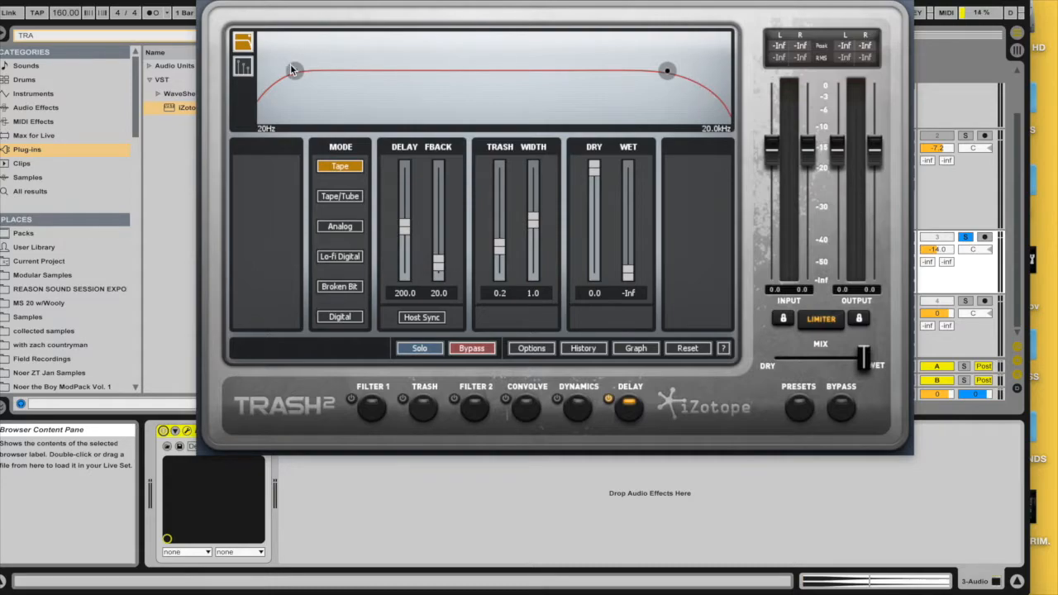
pyautogui.moveTo(291, 71)
pyautogui.mouseDown()
pyautogui.moveTo(466, 90)
pyautogui.moveTo(349, 77)
pyautogui.moveTo(406, 71)
pyautogui.moveTo(211, 81)
pyautogui.moveTo(292, 78)
pyautogui.mouseUp()
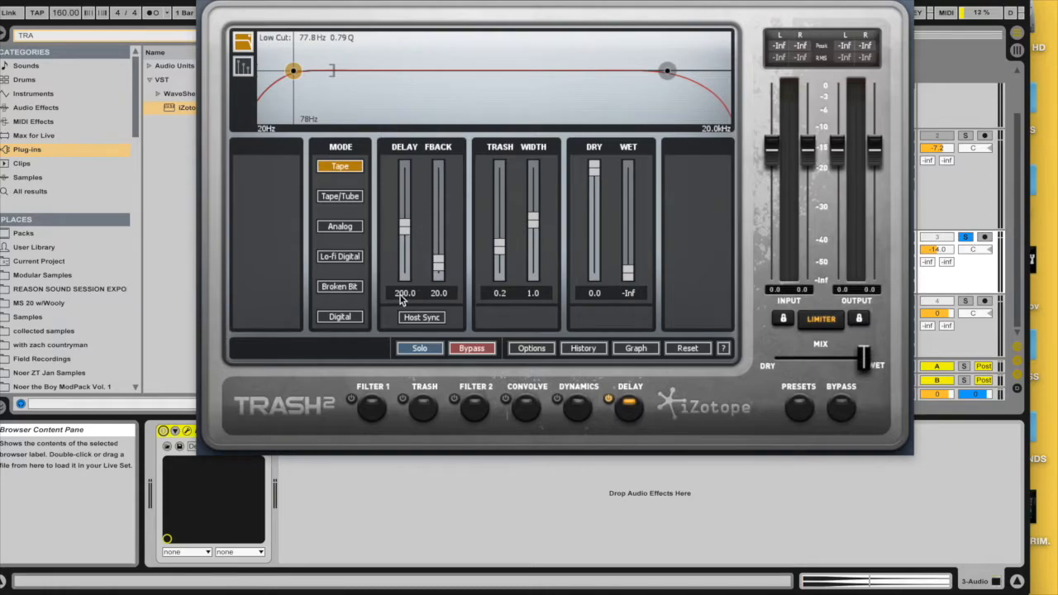
# - Try a delay time of 11.3, toggle Host Sync on and off, and raise the delay's Trash amount to 0.5
pyautogui.moveTo(405, 225); pyautogui.dragTo(405, 258)
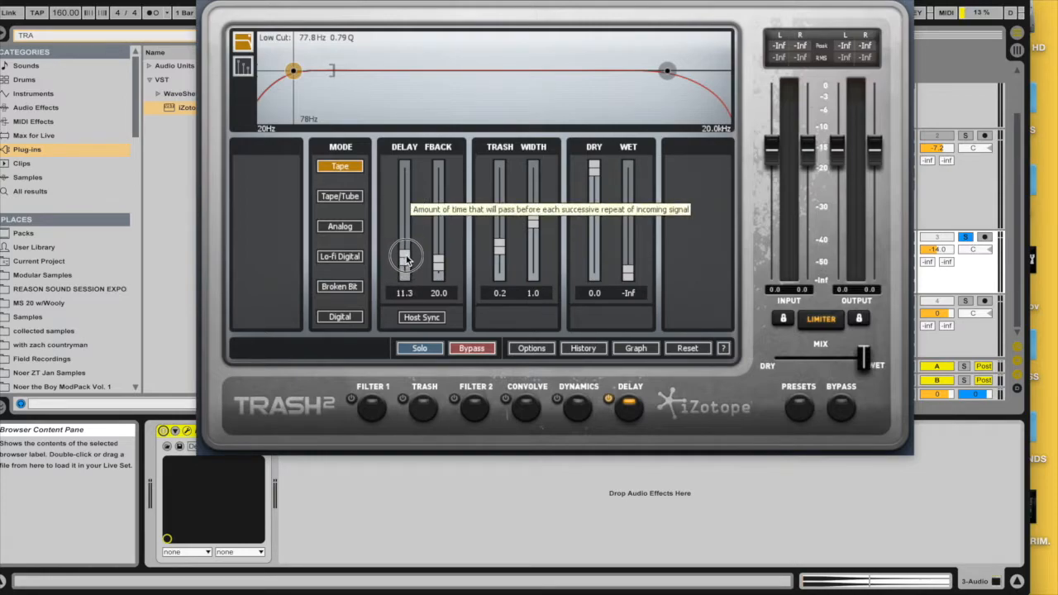
pyautogui.click(422, 317)
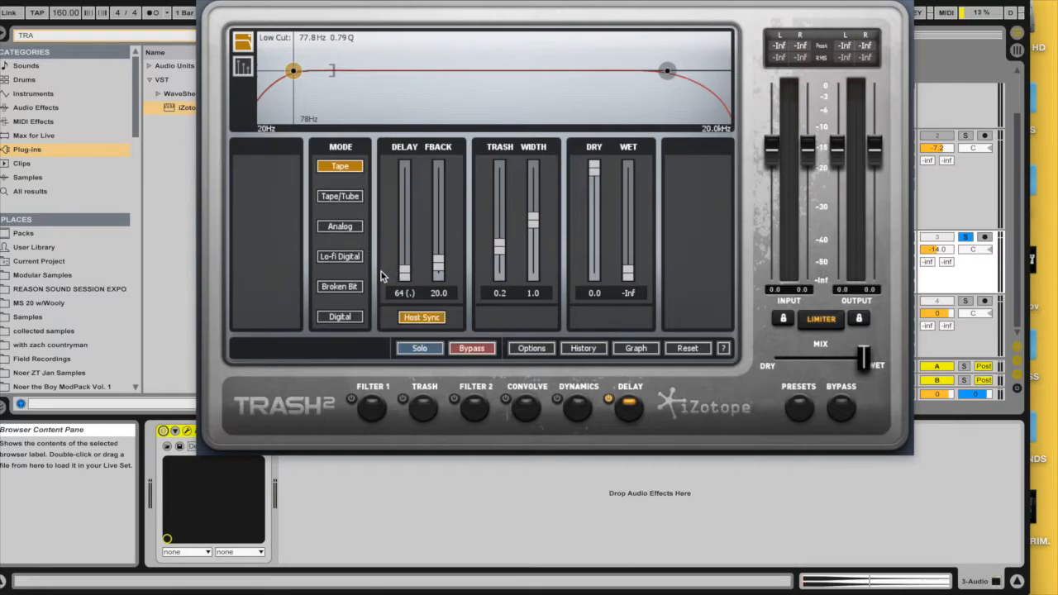
pyautogui.moveTo(404, 271); pyautogui.dragTo(383, 235)
pyautogui.click(426, 321)
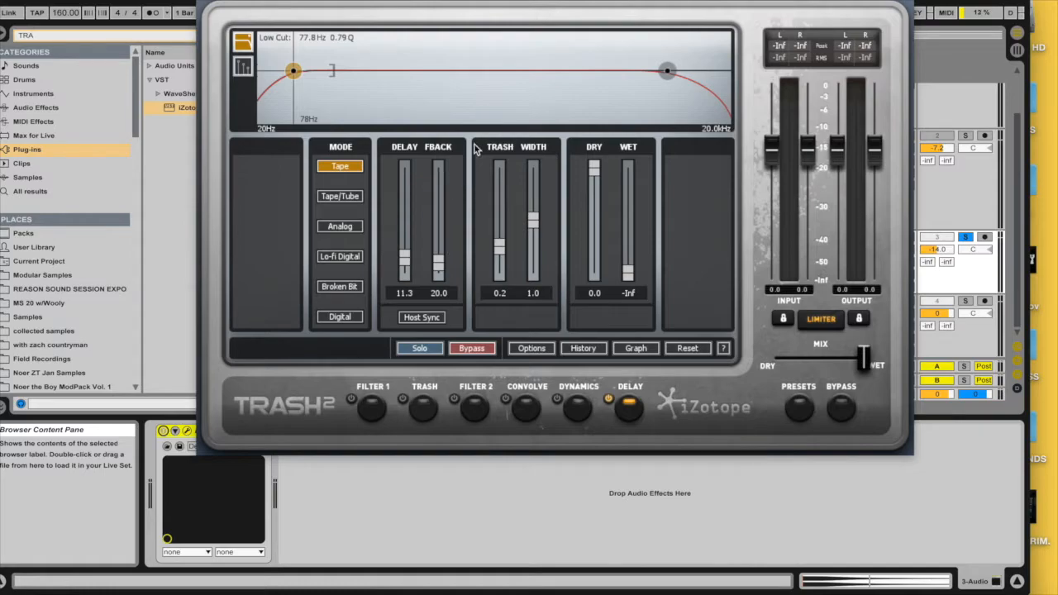
pyautogui.moveTo(510, 243); pyautogui.dragTo(500, 219)
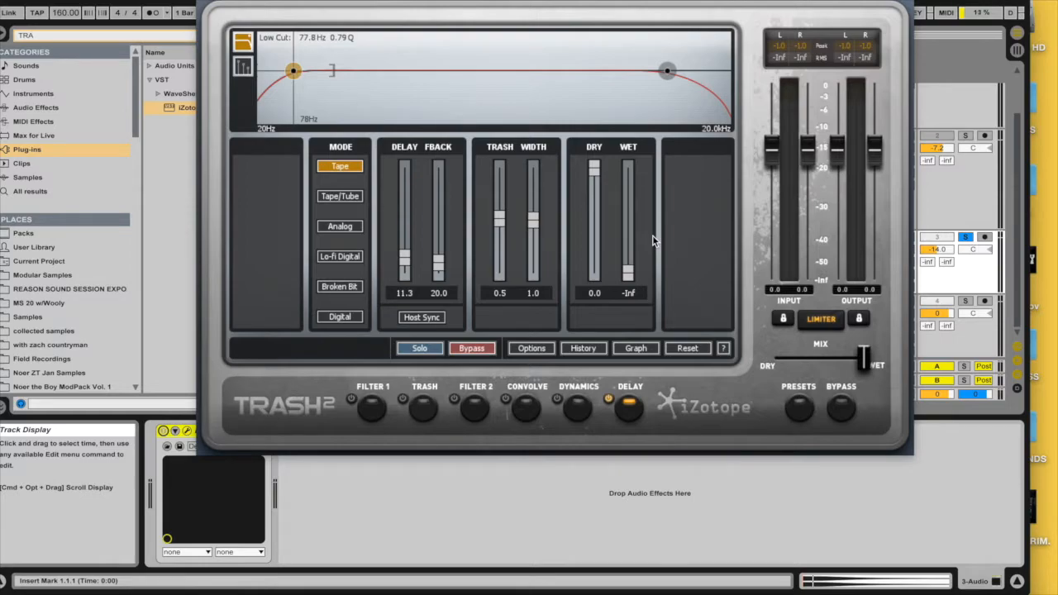
# - Reset the Delay module, play the kick, and set the wet level to -10.7 while raising the feedback
pyautogui.click(688, 348)
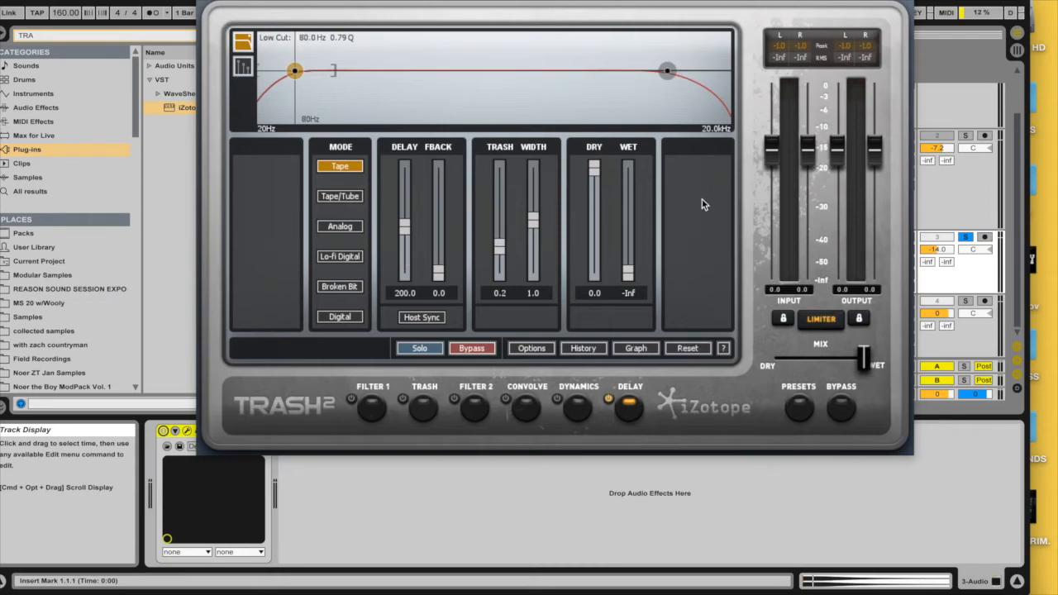
pyautogui.press('space')
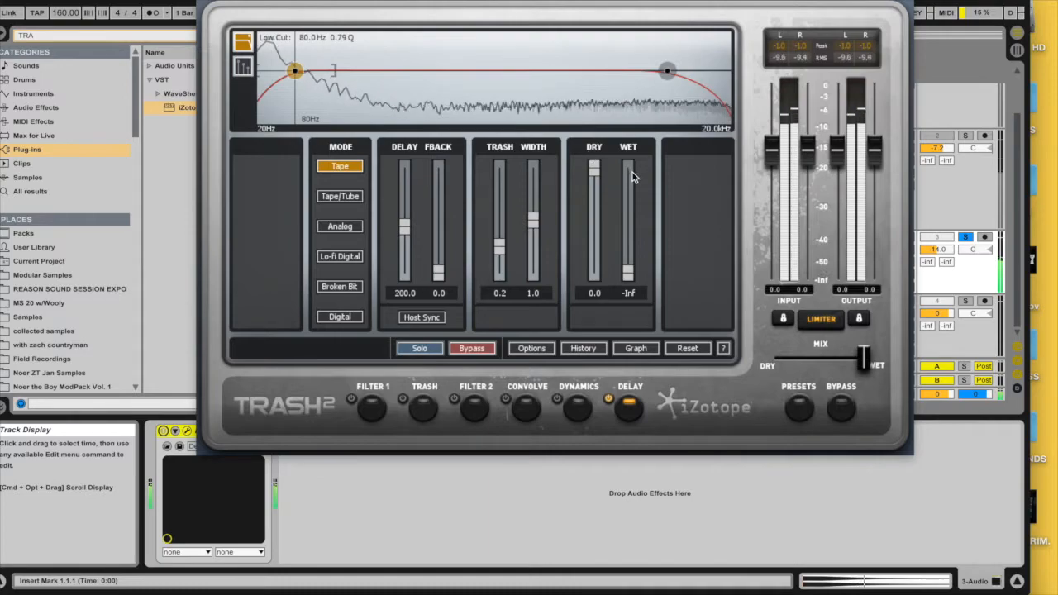
pyautogui.moveTo(628, 276); pyautogui.dragTo(627, 208)
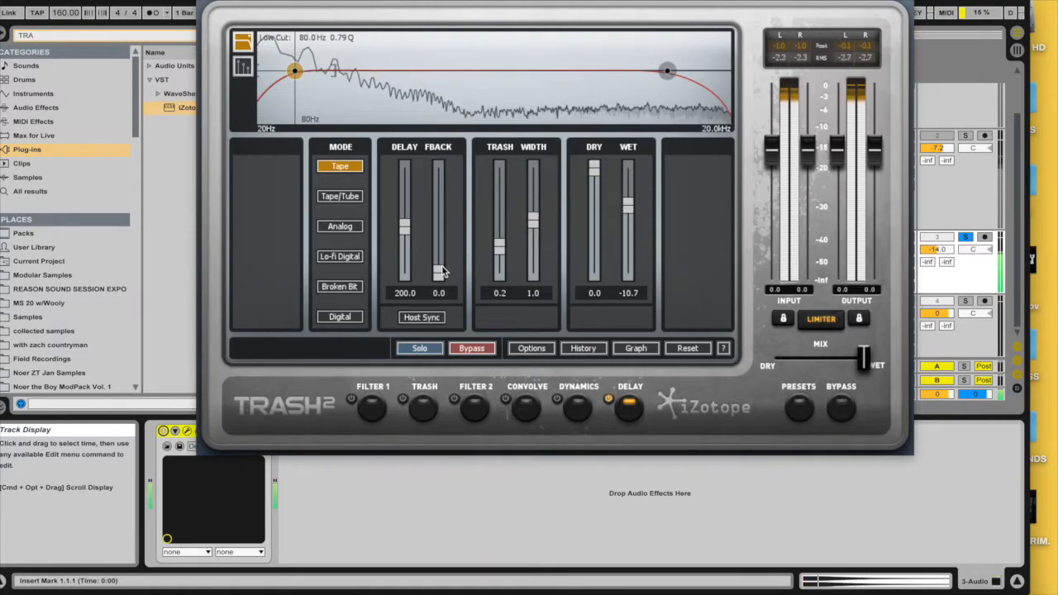
pyautogui.moveTo(438, 273); pyautogui.dragTo(393, 185)
# - Uncover the MH_kick_2 clip and draw zigzag Delay Time automation that rises, falls and rises again across the first two bars
pyautogui.moveTo(325, 1); pyautogui.dragTo(579, 299)
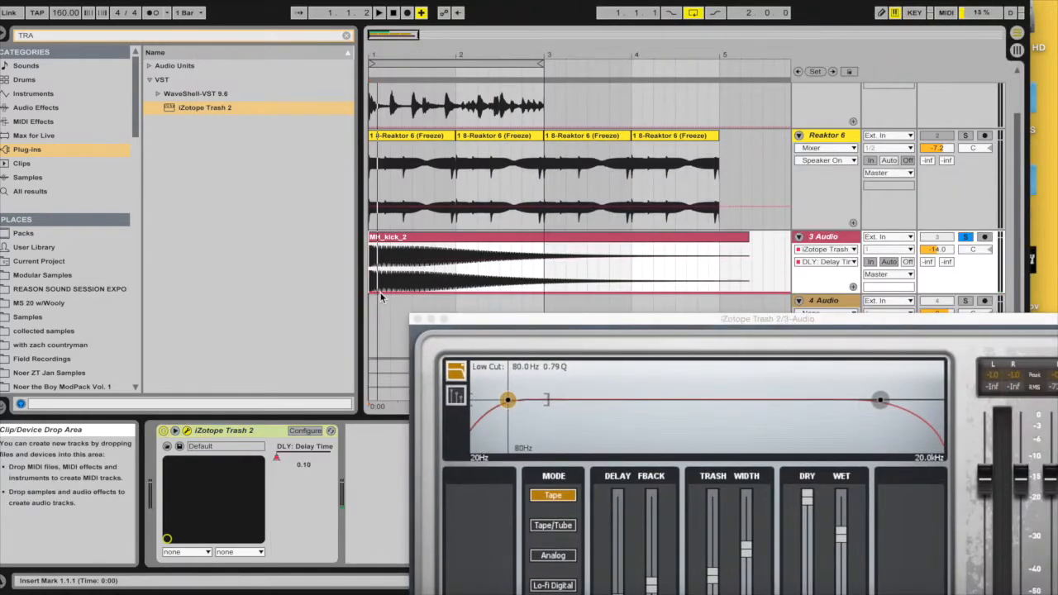
pyautogui.moveTo(379, 296); pyautogui.dragTo(420, 229)
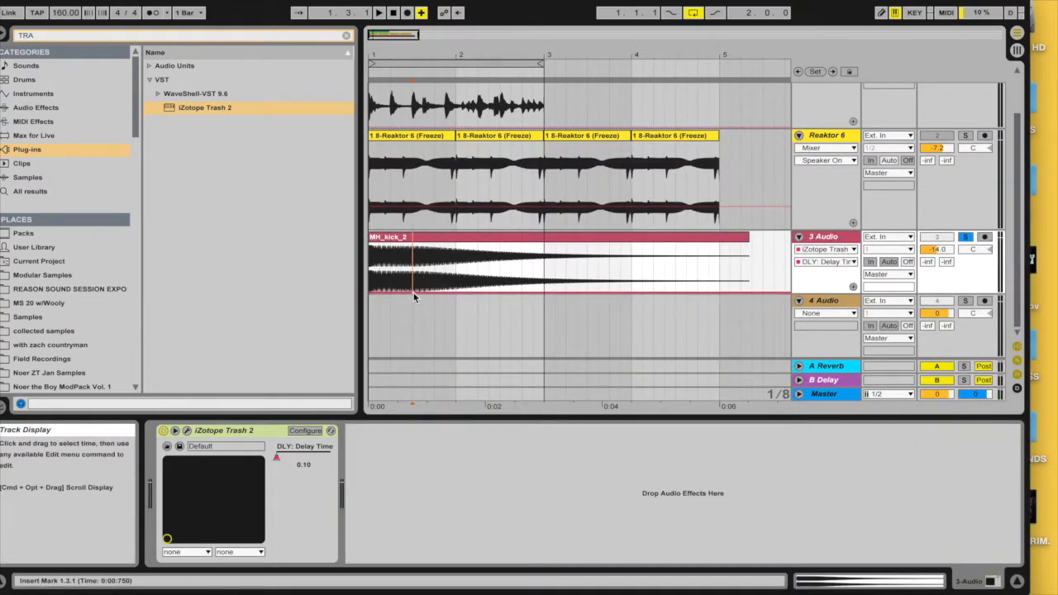
pyautogui.moveTo(415, 292); pyautogui.dragTo(440, 263)
pyautogui.moveTo(449, 263); pyautogui.dragTo(500, 246)
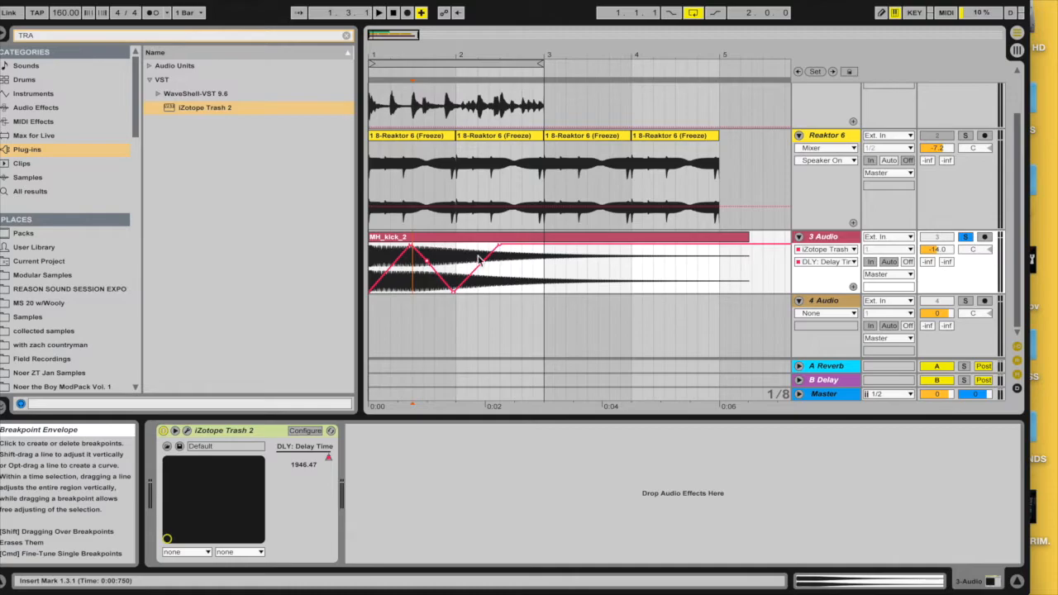
# - Bring up the delay's Feedback parameter for automation and draw a slow rise, a peak, a dip and a second peak by bar 3
pyautogui.click(820, 262)
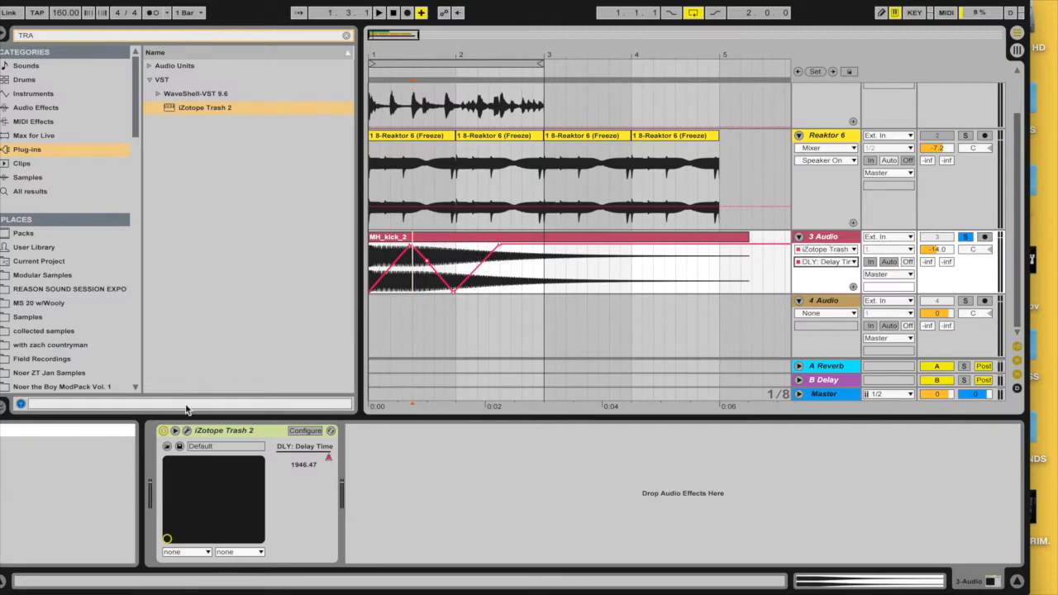
pyautogui.click(186, 431)
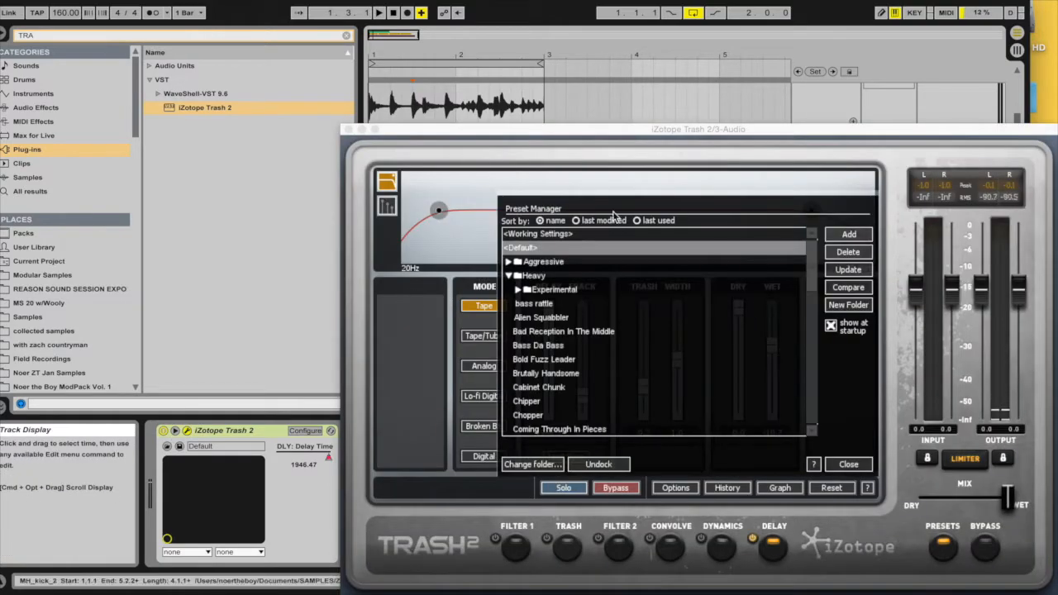
pyautogui.click(850, 464)
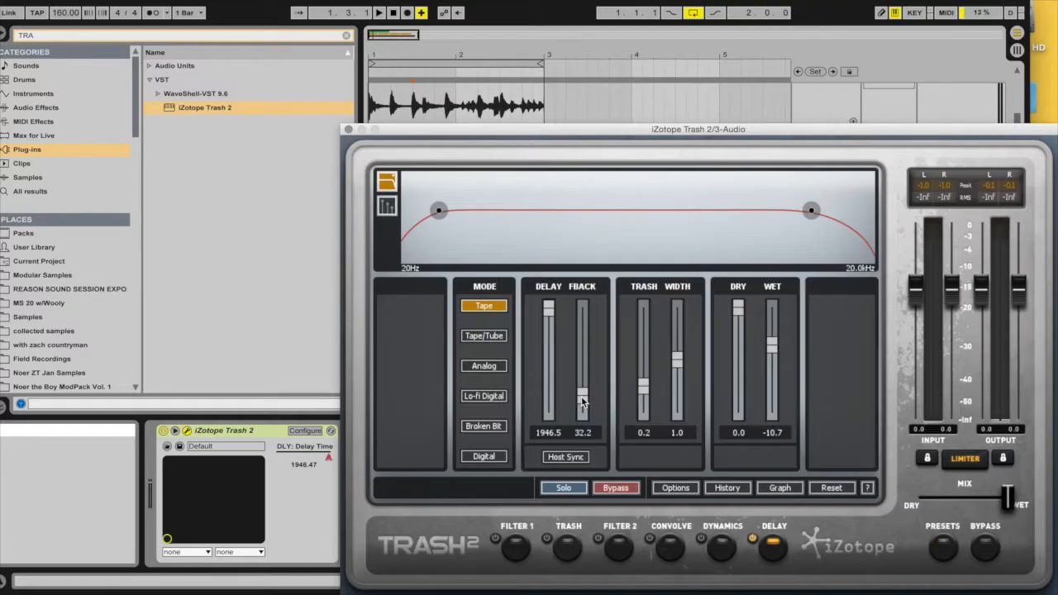
pyautogui.click(348, 129)
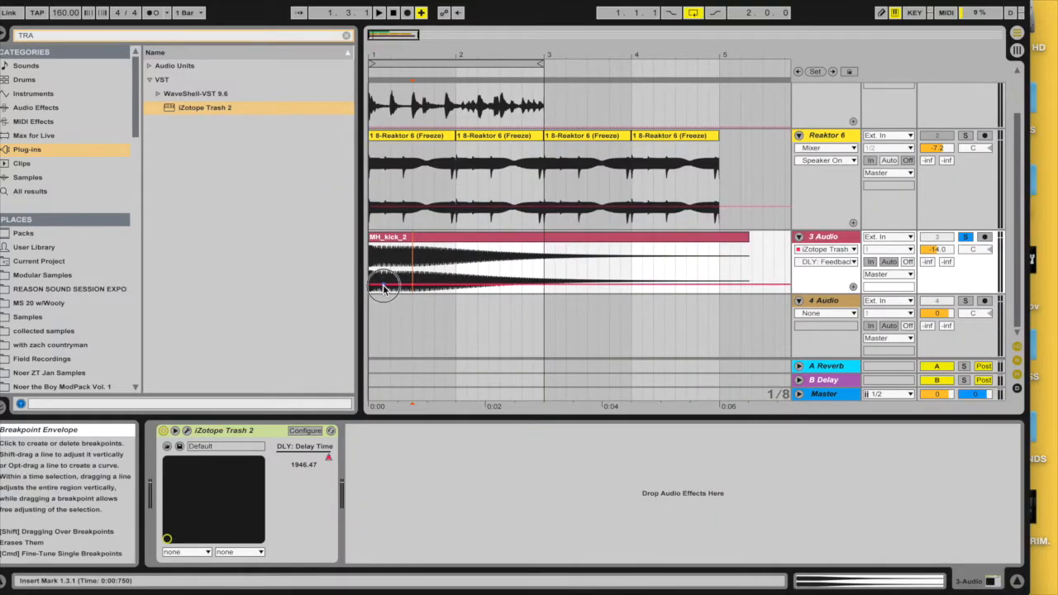
pyautogui.moveTo(383, 286); pyautogui.dragTo(534, 246)
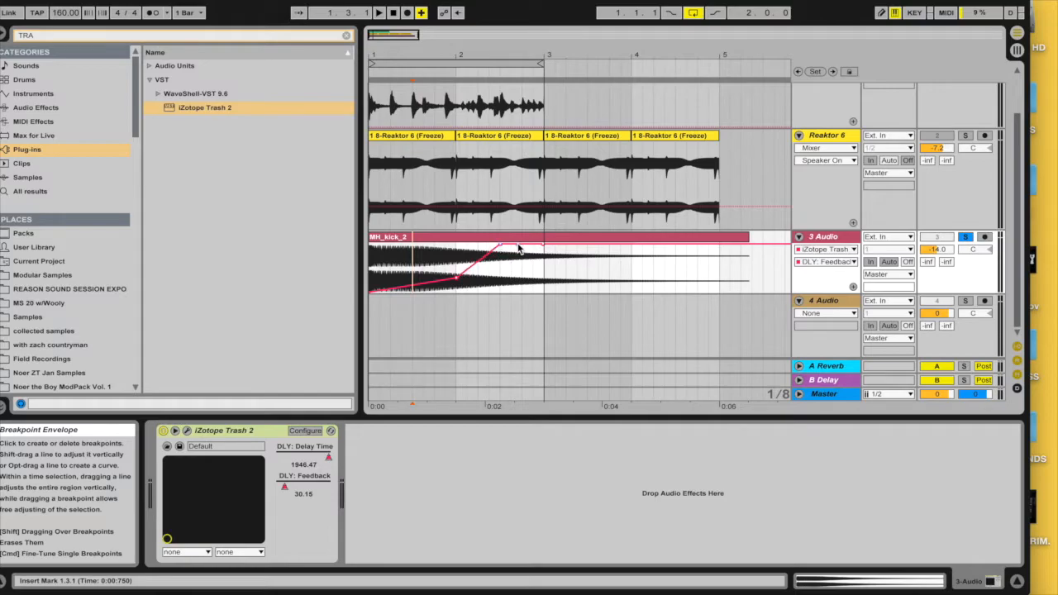
# - Play the kick from 1.1.1 and add a maximum Feedback breakpoint near the middle of bar 1
pyautogui.click(376, 269)
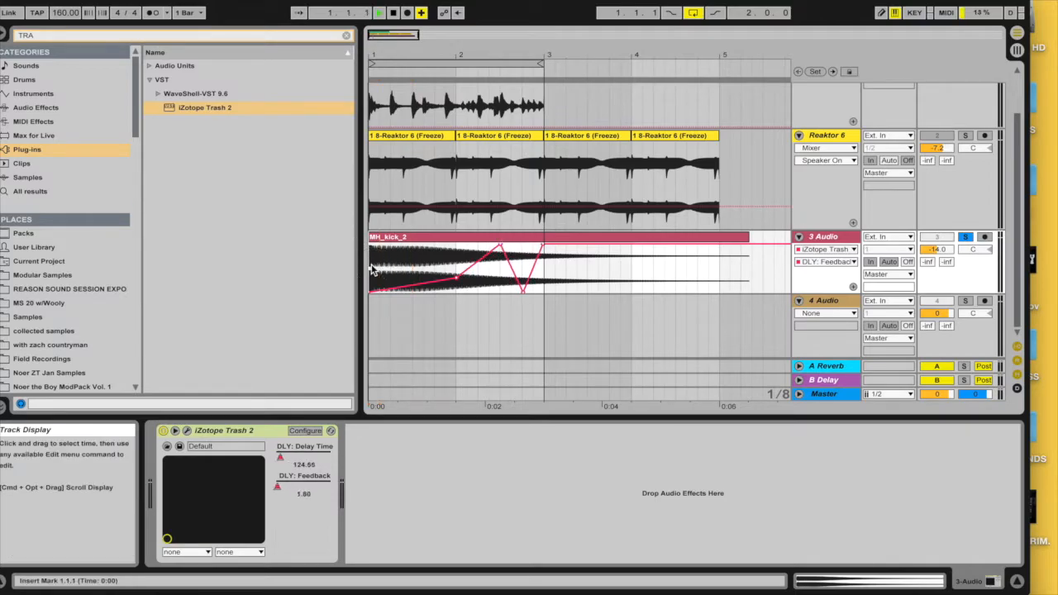
pyautogui.press('space')
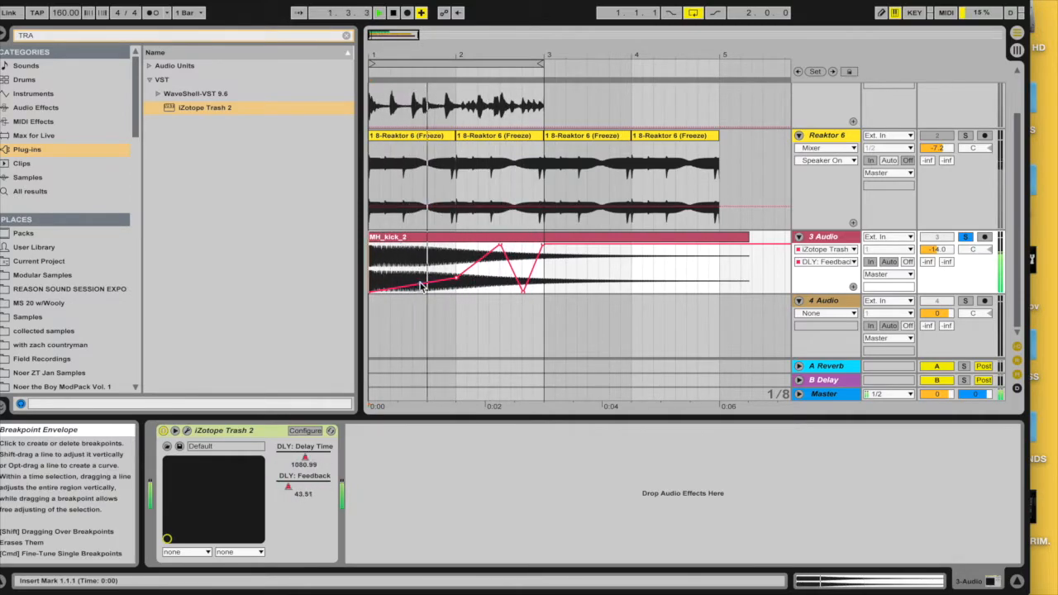
pyautogui.click(417, 248)
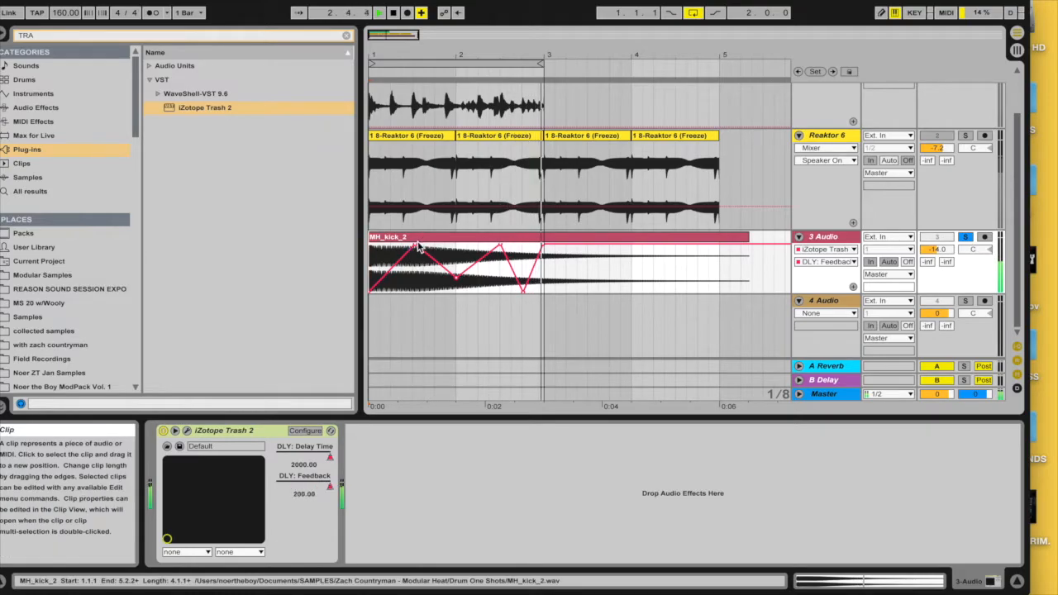
# - Show the Delay Time automation on the 3 Audio track and reshape it with a delayed peak, a later low point and a sharp rise in bar 2
pyautogui.click(819, 262)
pyautogui.click(830, 284)
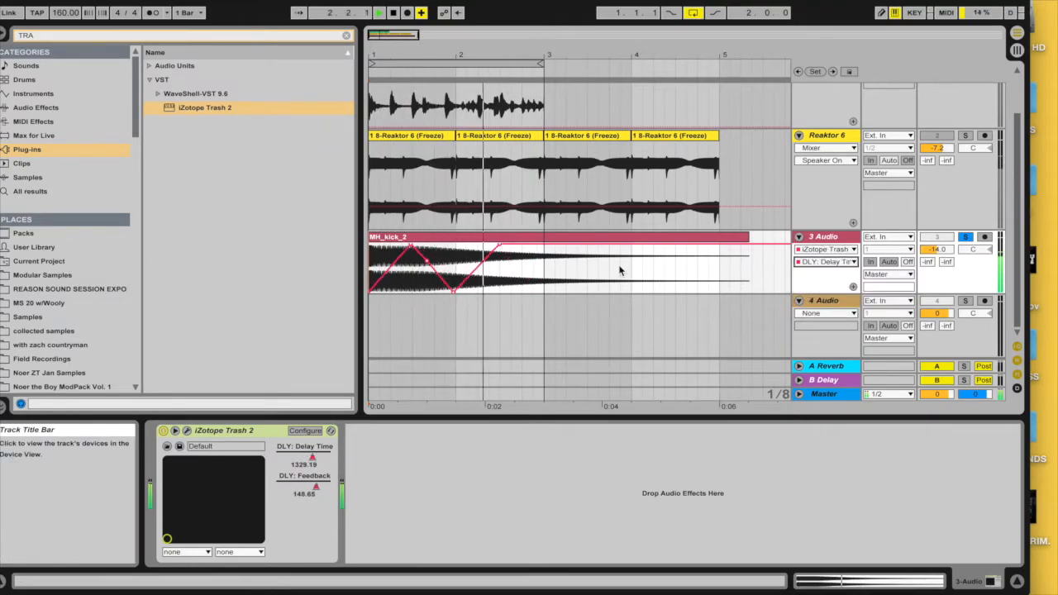
pyautogui.moveTo(454, 292); pyautogui.dragTo(498, 292)
pyautogui.moveTo(387, 271); pyautogui.dragTo(422, 245)
pyautogui.click(426, 261)
pyautogui.click(484, 284)
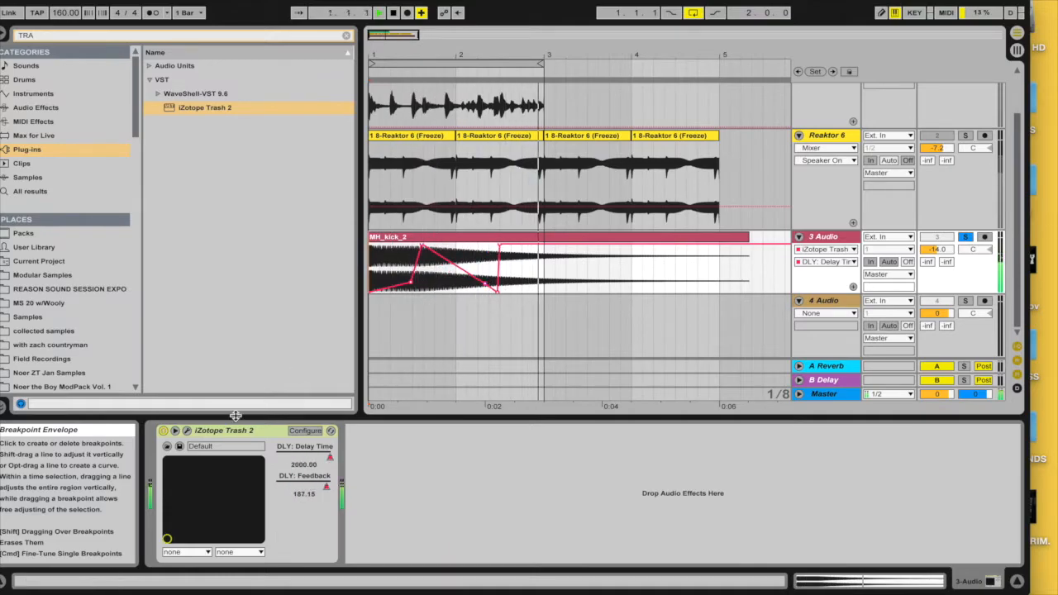
# - Enable Host Sync in the Delay module and draw a Sync Delay automation ramp from minimum at bar 1 to maximum at bar 3
pyautogui.click(187, 431)
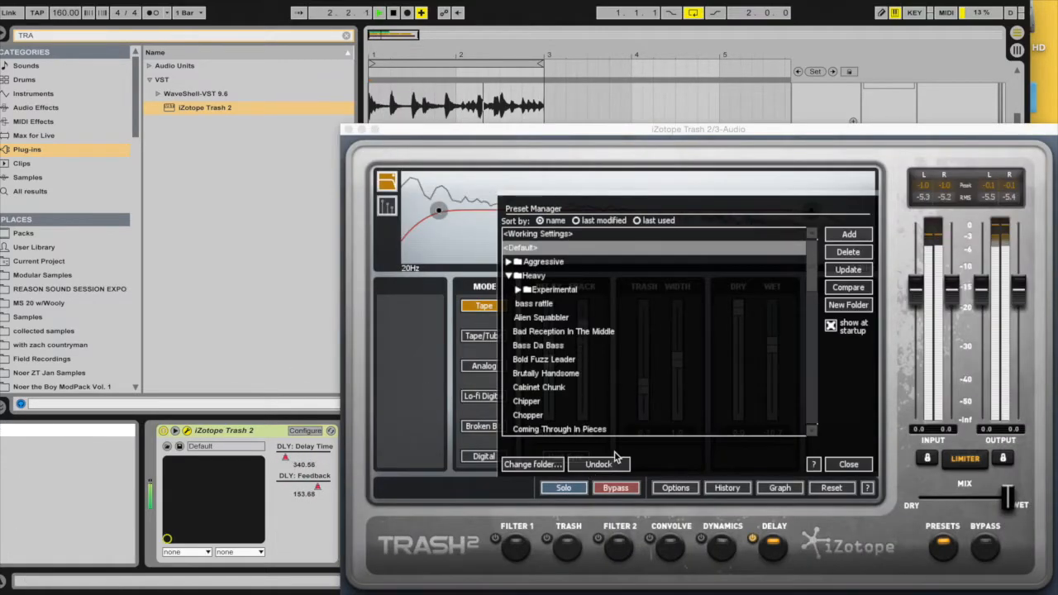
pyautogui.click(862, 464)
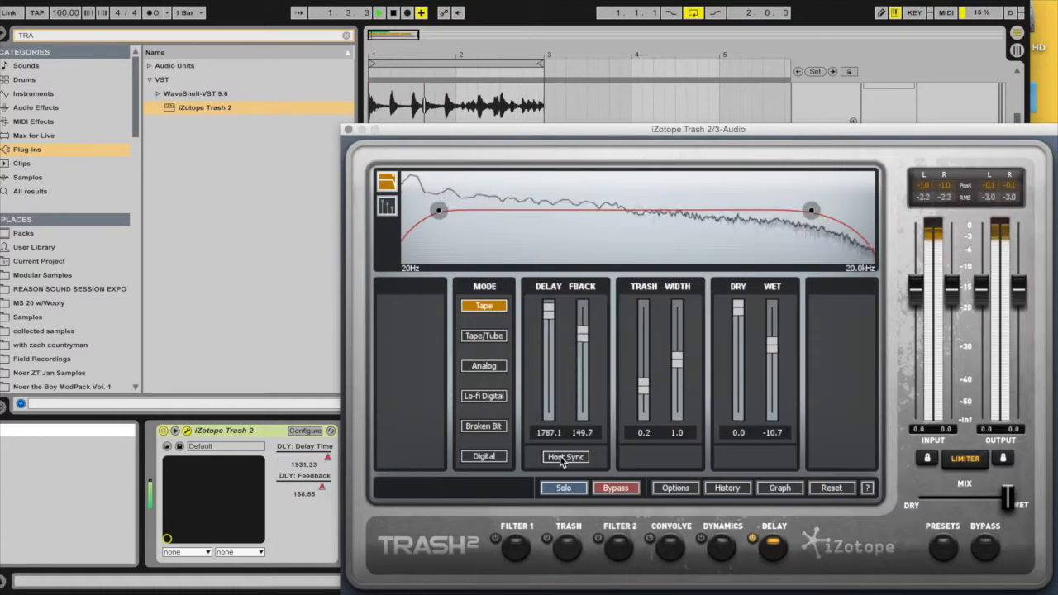
pyautogui.click(562, 460)
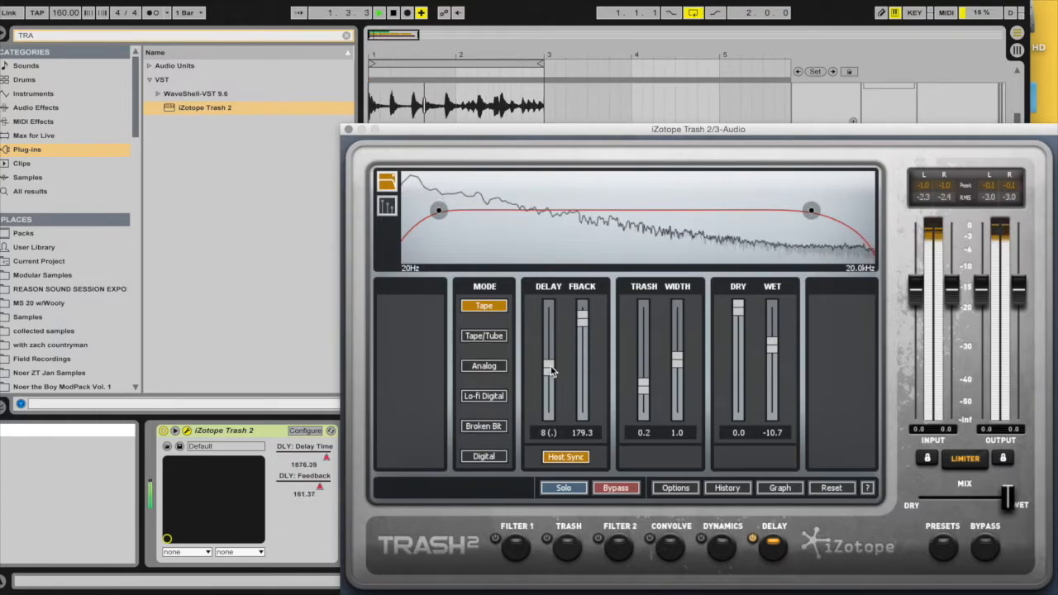
pyautogui.moveTo(522, 135); pyautogui.dragTo(540, 377)
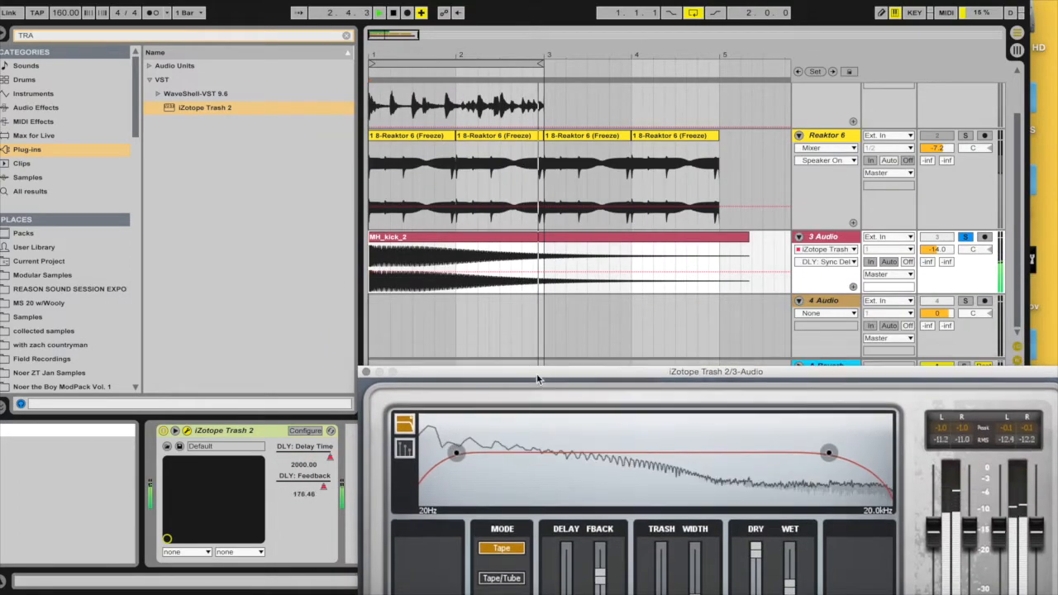
pyautogui.moveTo(373, 273); pyautogui.dragTo(545, 248)
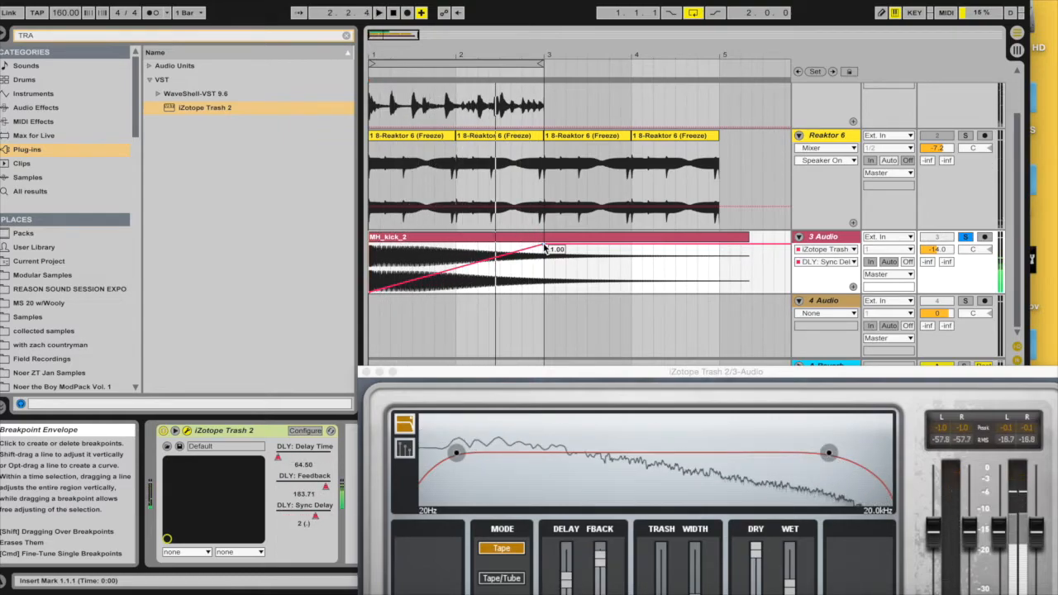
# - Bring the whole Trash 2 editor back into view, set the delay mode to Lo-fi Digital, and play the kick from 1.1.1
pyautogui.click(695, 287)
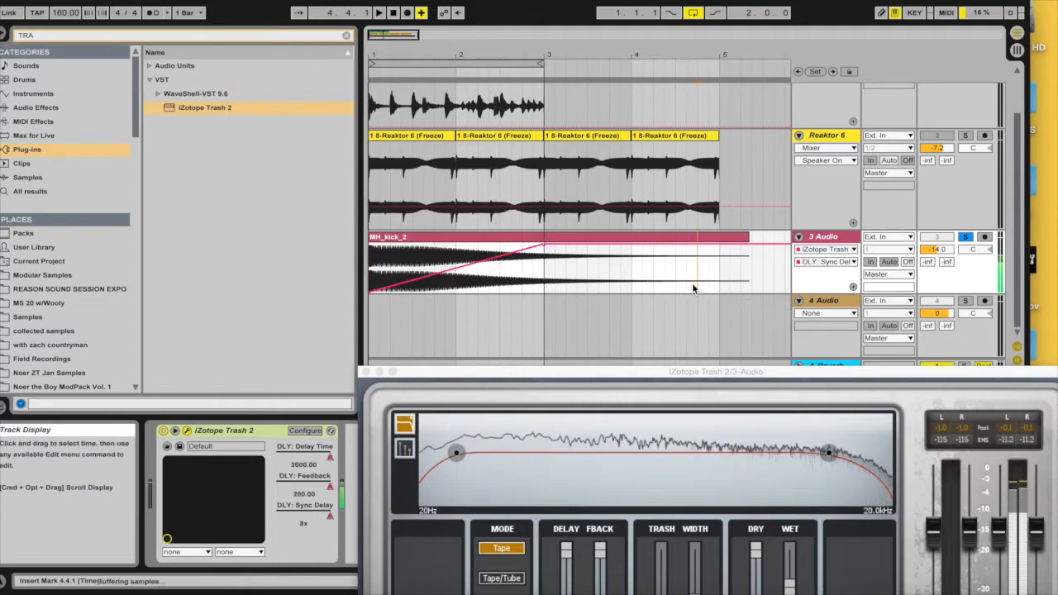
pyautogui.moveTo(699, 373); pyautogui.dragTo(553, 113)
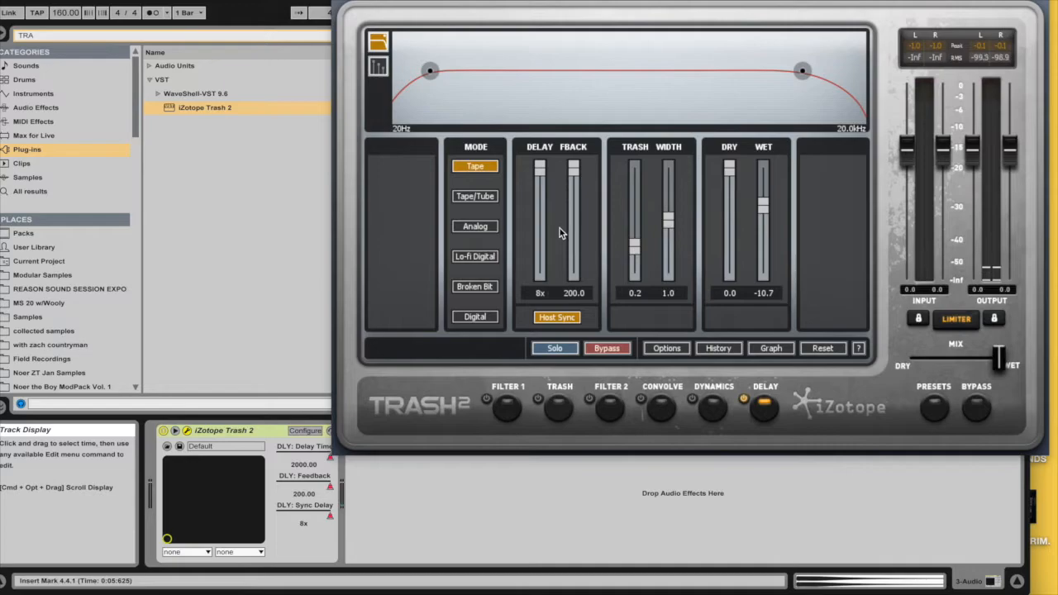
pyautogui.click(477, 258)
pyautogui.press('space')
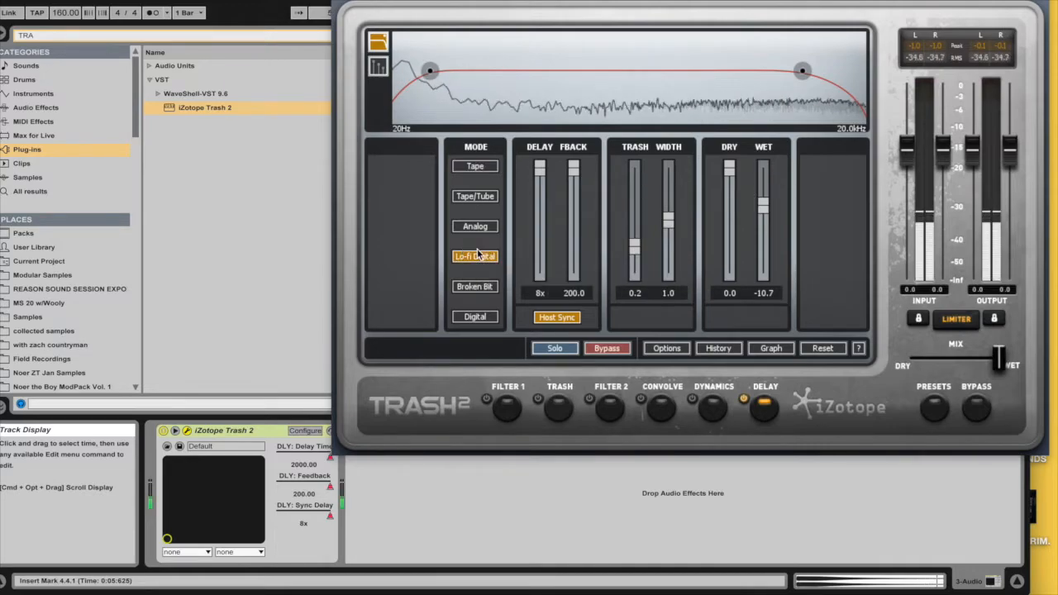
pyautogui.moveTo(461, 2); pyautogui.dragTo(457, 334)
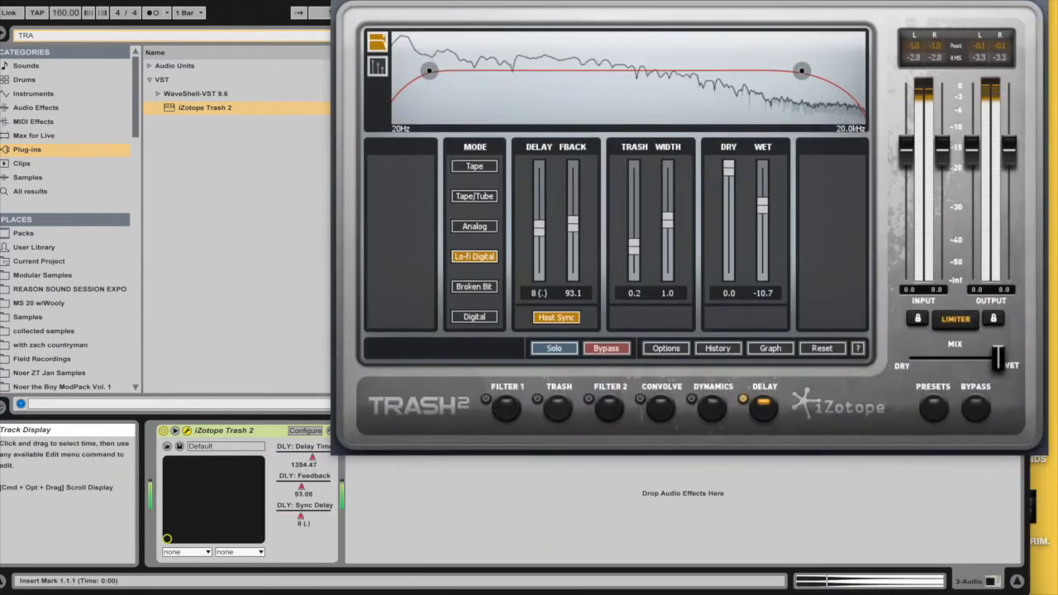
# - Try the Broken Bit delay mode, raise the wet level to 0.0, and switch the mode to Digital
pyautogui.click(475, 287)
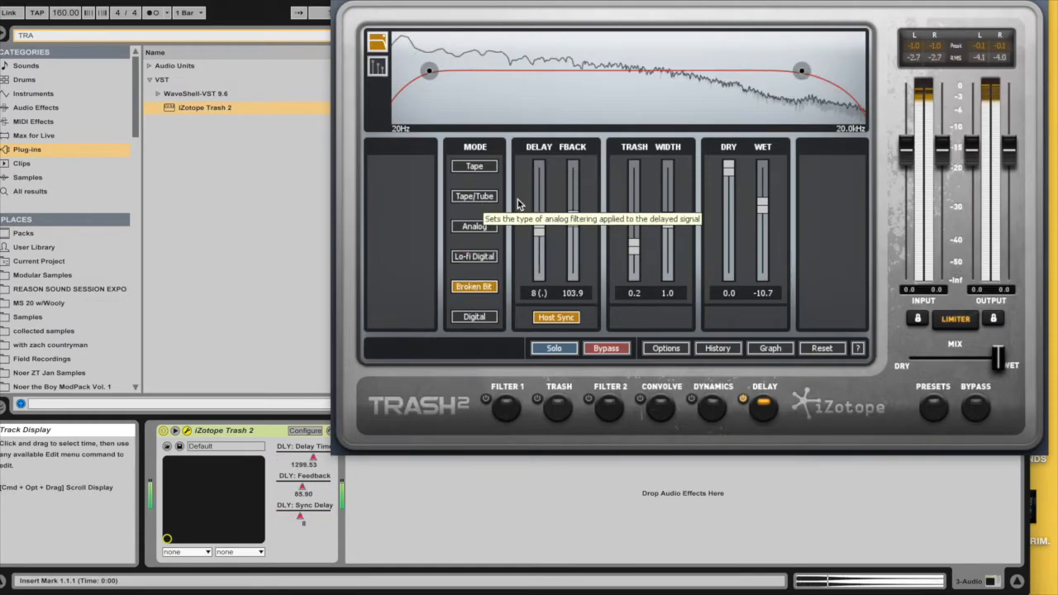
pyautogui.moveTo(761, 203); pyautogui.dragTo(756, 130)
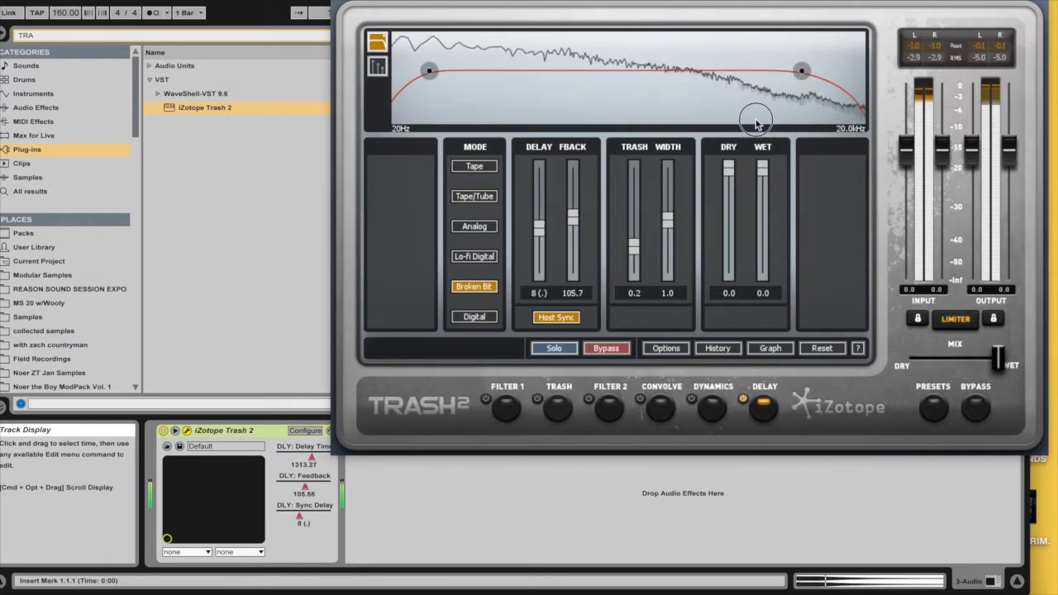
pyautogui.click(477, 318)
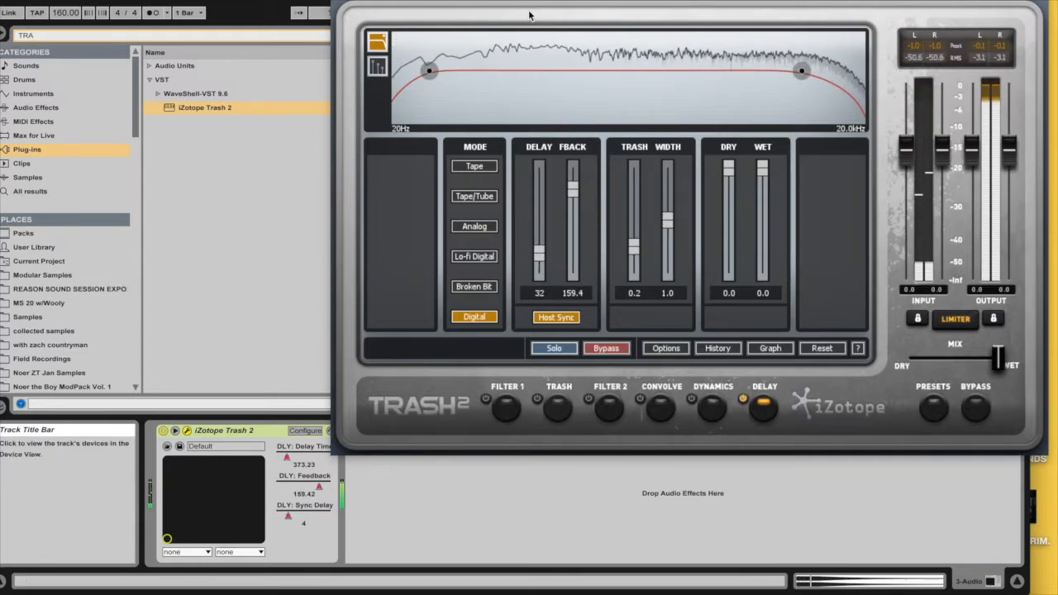
# - Reposition the Trash 2 editor window clear of the arrangement tracks to show the 3 Audio track
pyautogui.moveTo(530, 16); pyautogui.dragTo(479, 356)
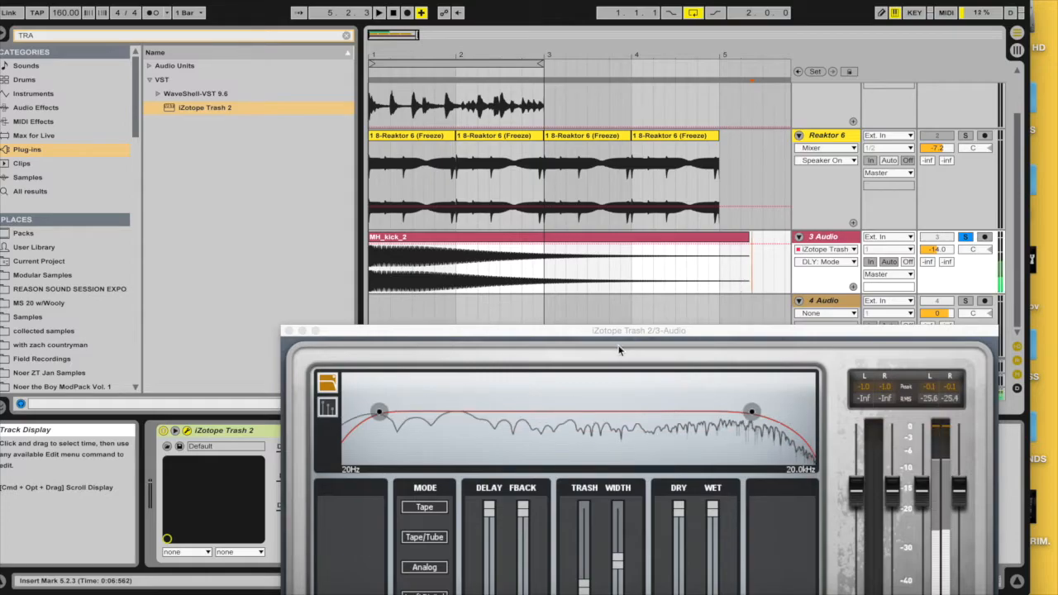
pyautogui.moveTo(617, 331); pyautogui.dragTo(613, 14)
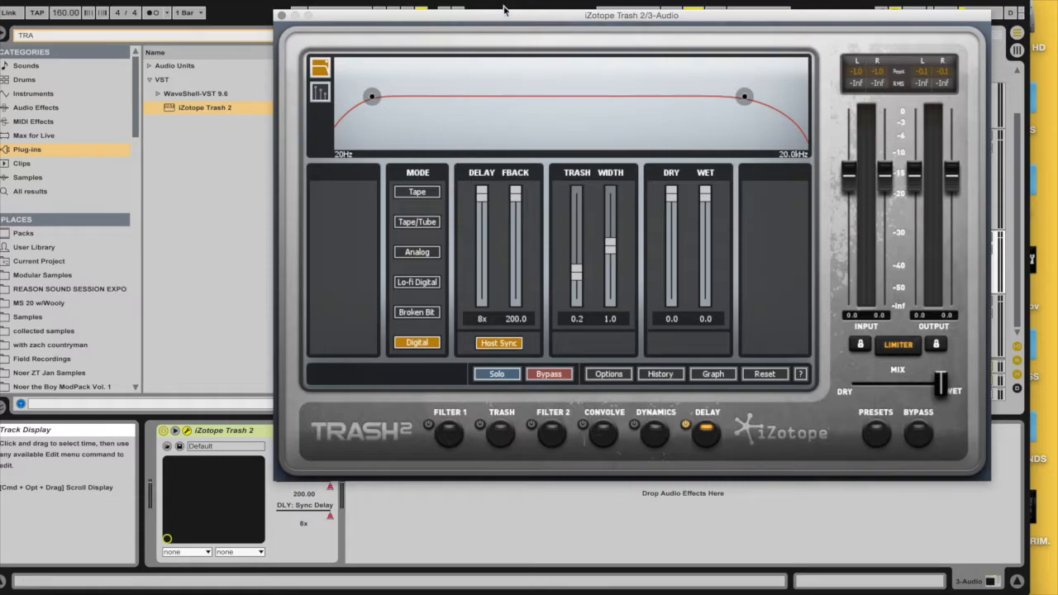
pyautogui.moveTo(519, 14); pyautogui.dragTo(610, 316)
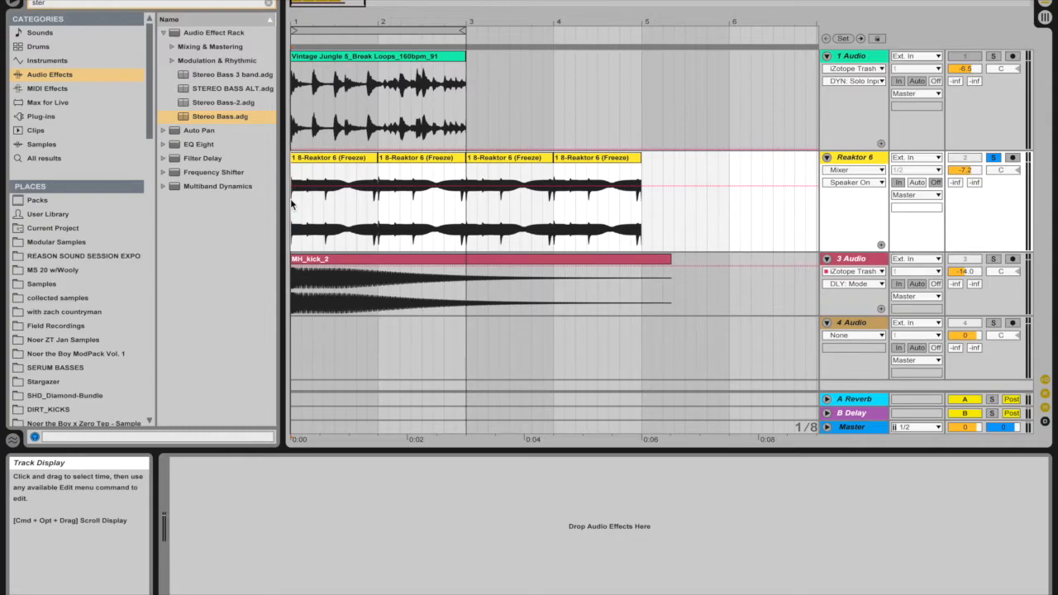
# - Play the Reaktor 6 track, load the Stereo Bass.adg rack onto it and inspect the devices in both chains
pyautogui.press('space')
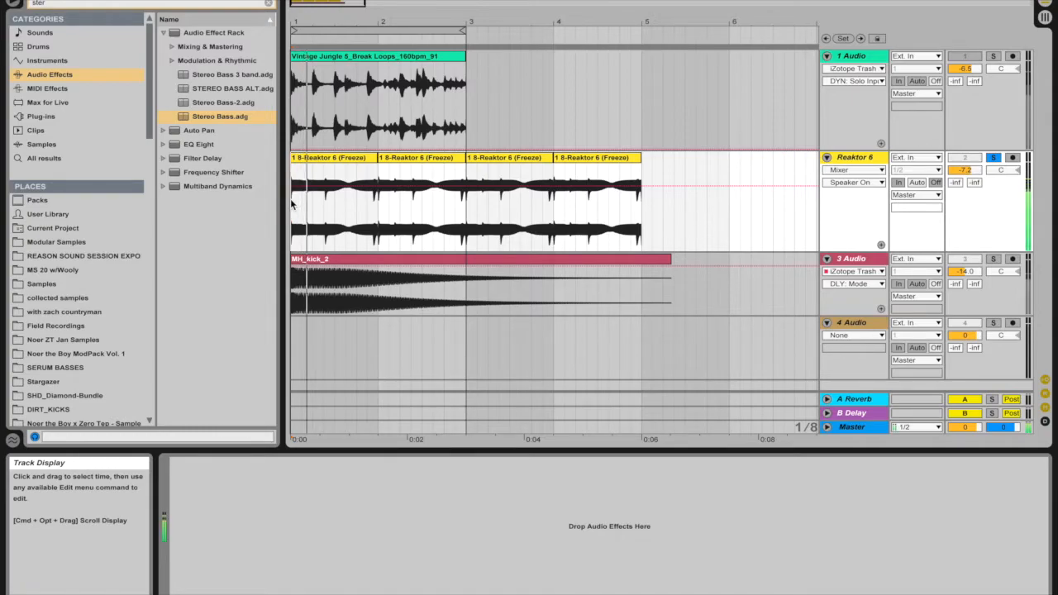
pyautogui.doubleClick(210, 119)
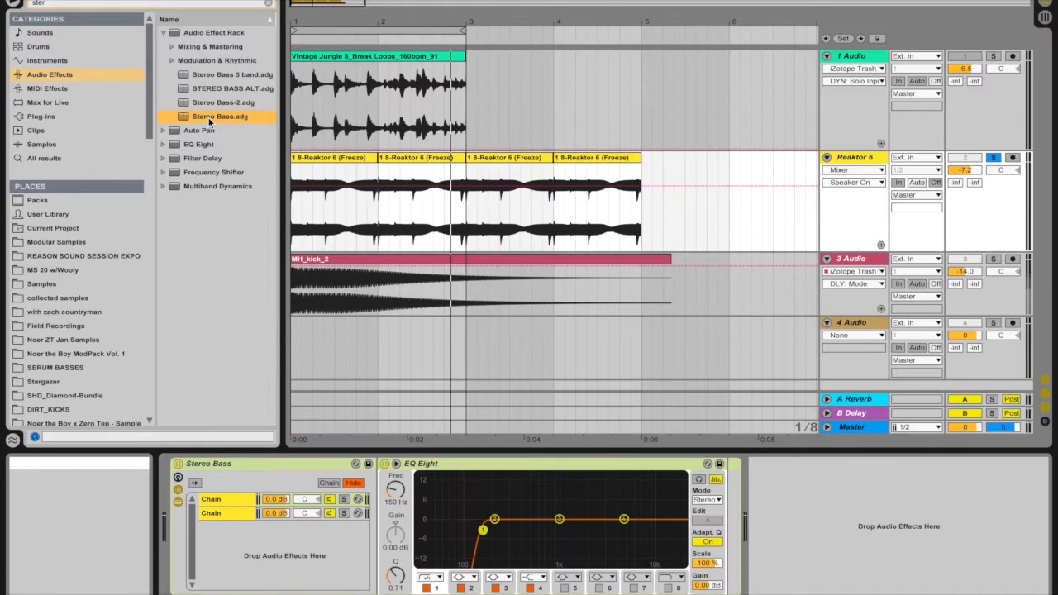
pyautogui.click(251, 514)
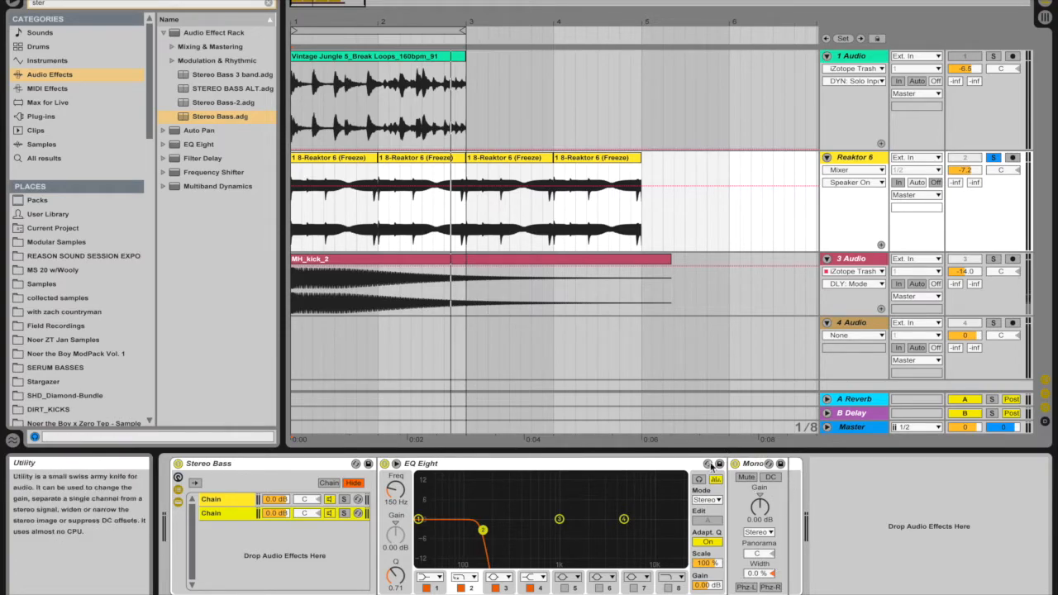
pyautogui.click(220, 500)
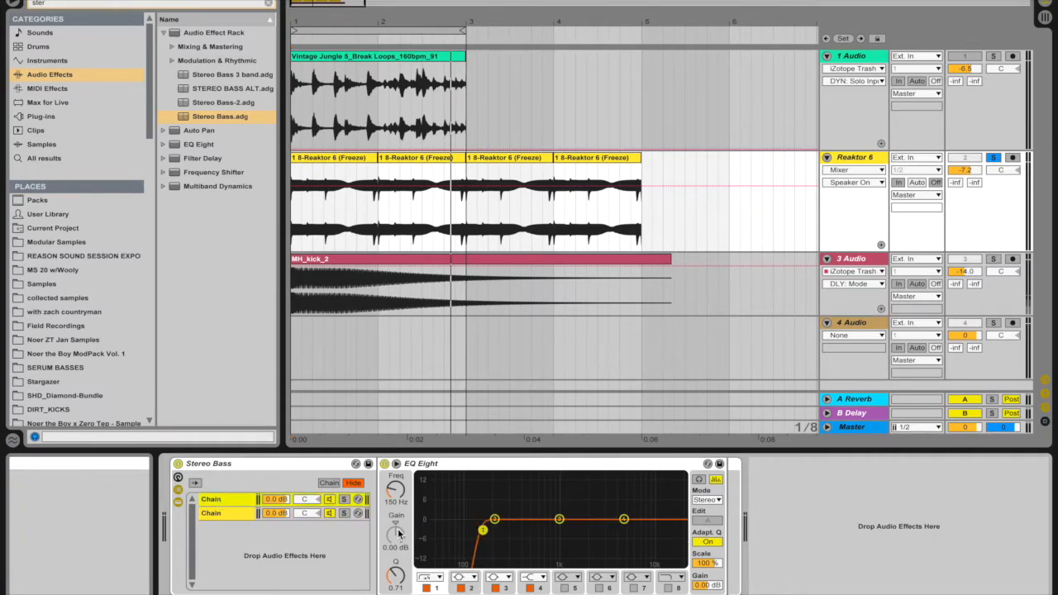
# - Duplicate the EQ Eight in the first Stereo Bass chain and insert iZotope Trash 2 between the two EQs
pyautogui.click(477, 468)
pyautogui.hotkey('ctrl', 'd')
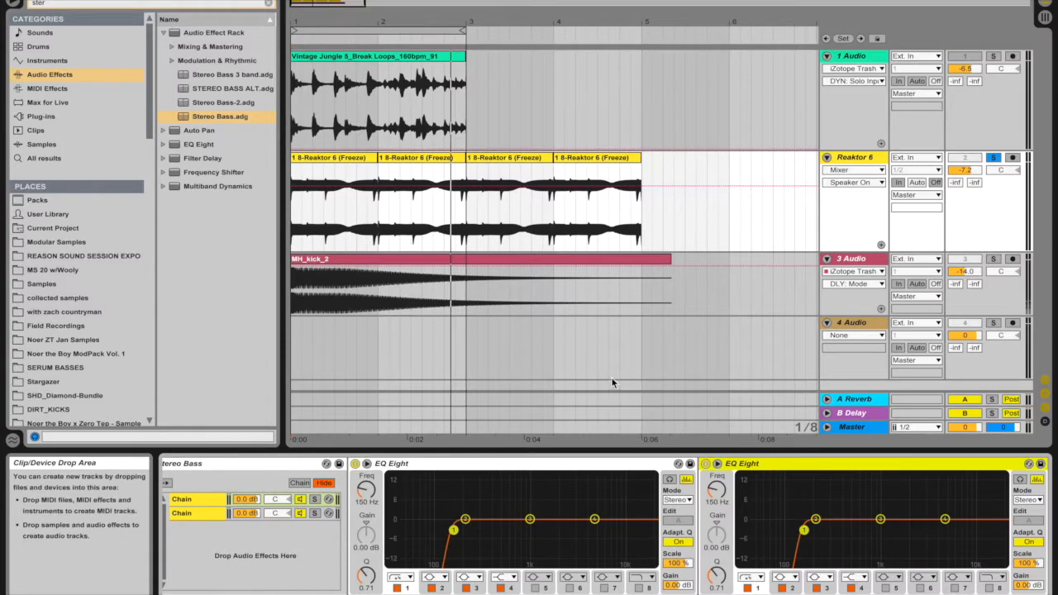
pyautogui.click(41, 116)
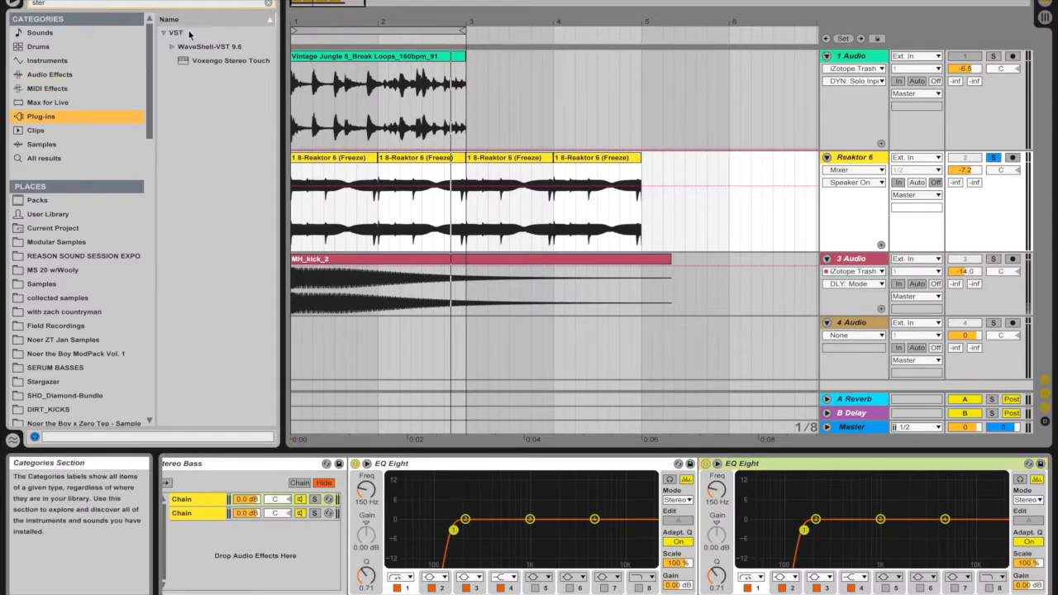
pyautogui.write('tra')
pyautogui.moveTo(202, 76); pyautogui.dragTo(699, 536)
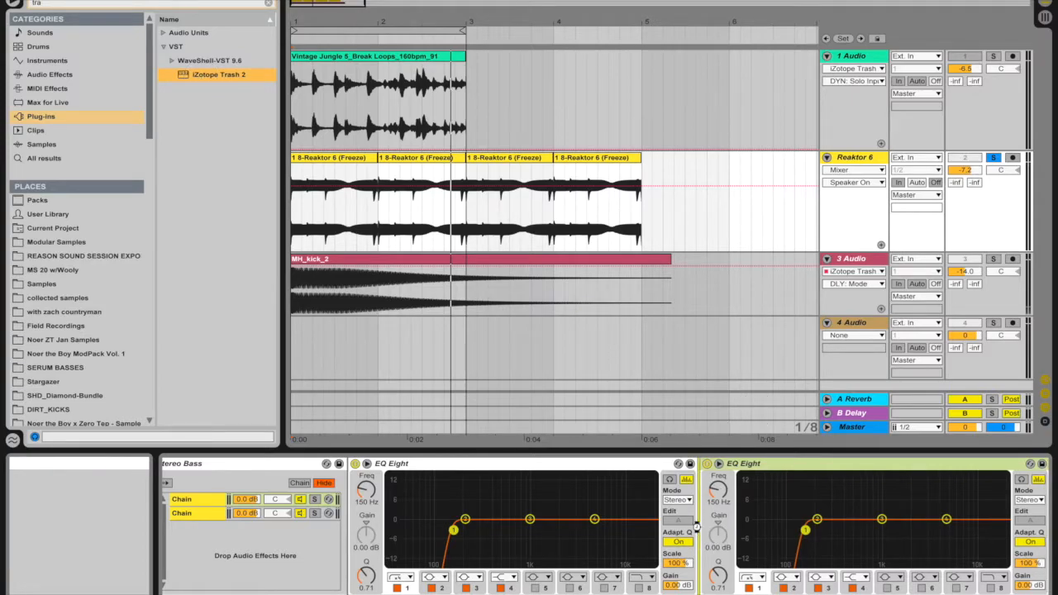
pyautogui.moveTo(697, 527); pyautogui.dragTo(698, 533)
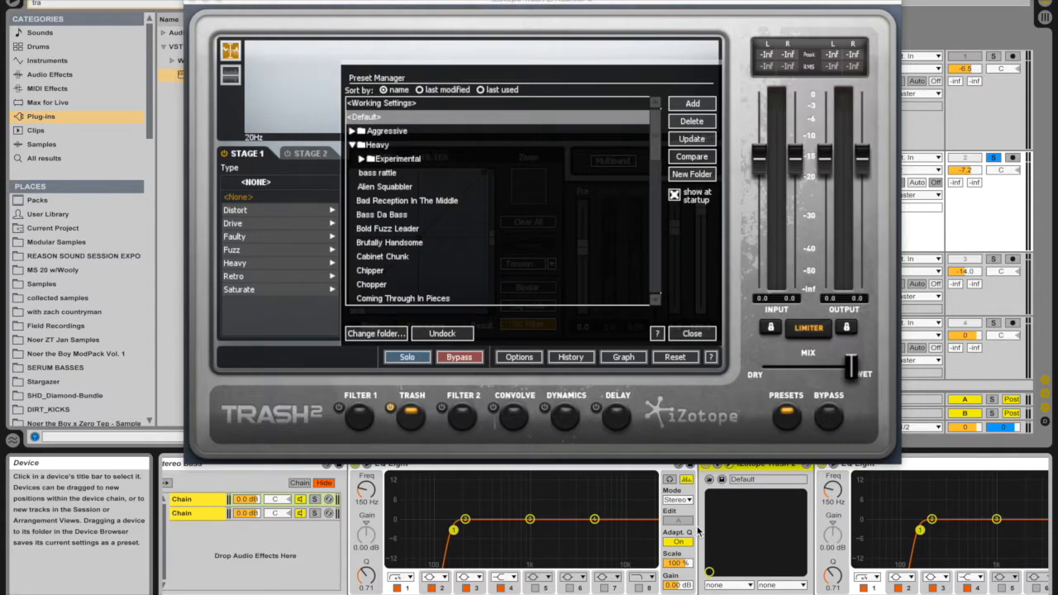
# - Close the Trash 2 preset manager and soften the second EQ Eight's low cut to 164 Hz with a Q of 0.38
pyautogui.click(699, 333)
pyautogui.hscroll(4, 802, 518)
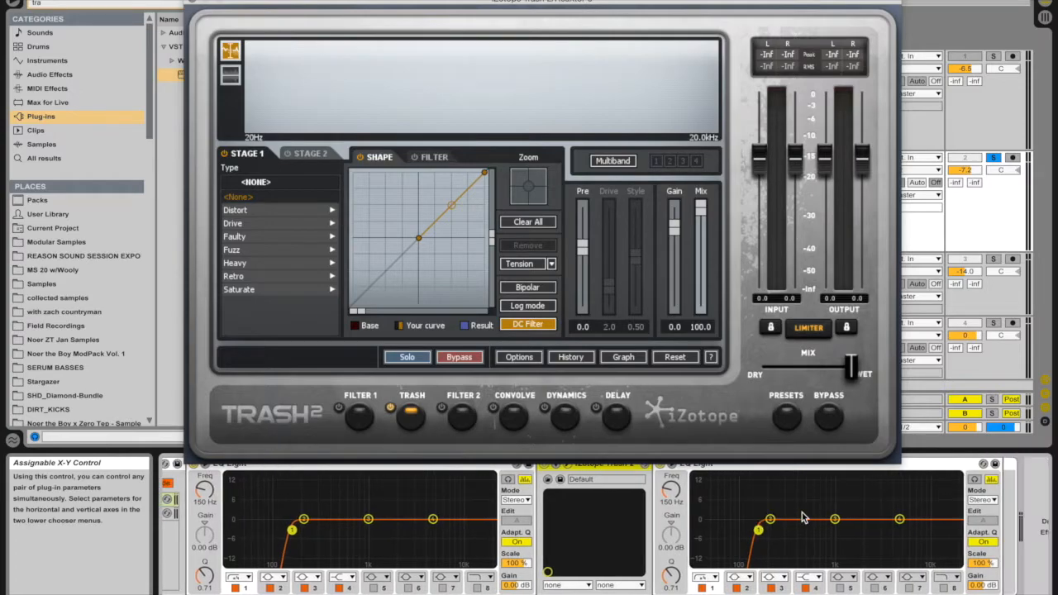
pyautogui.moveTo(762, 533); pyautogui.dragTo(761, 543)
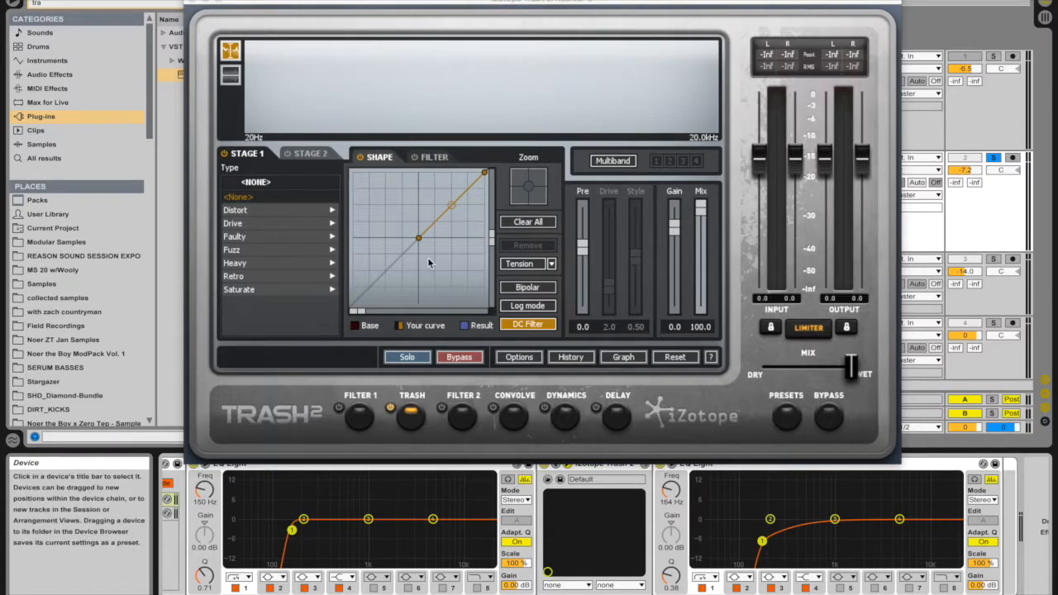
# - Turn on Multiband in the Trash module and look through the bands, ending with band 2 selected
pyautogui.click(610, 161)
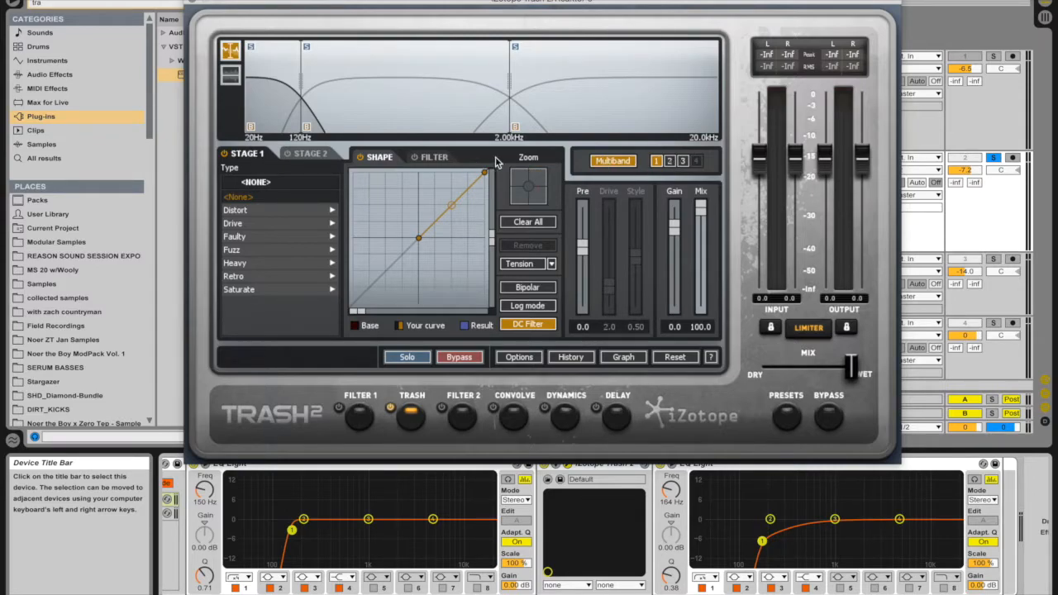
pyautogui.click(670, 161)
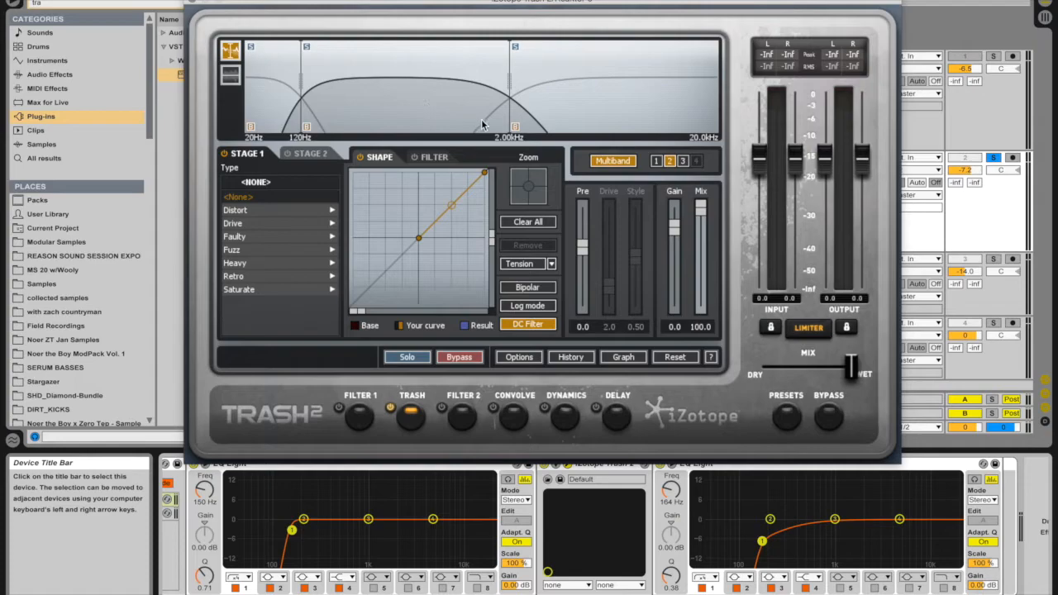
pyautogui.click(553, 107)
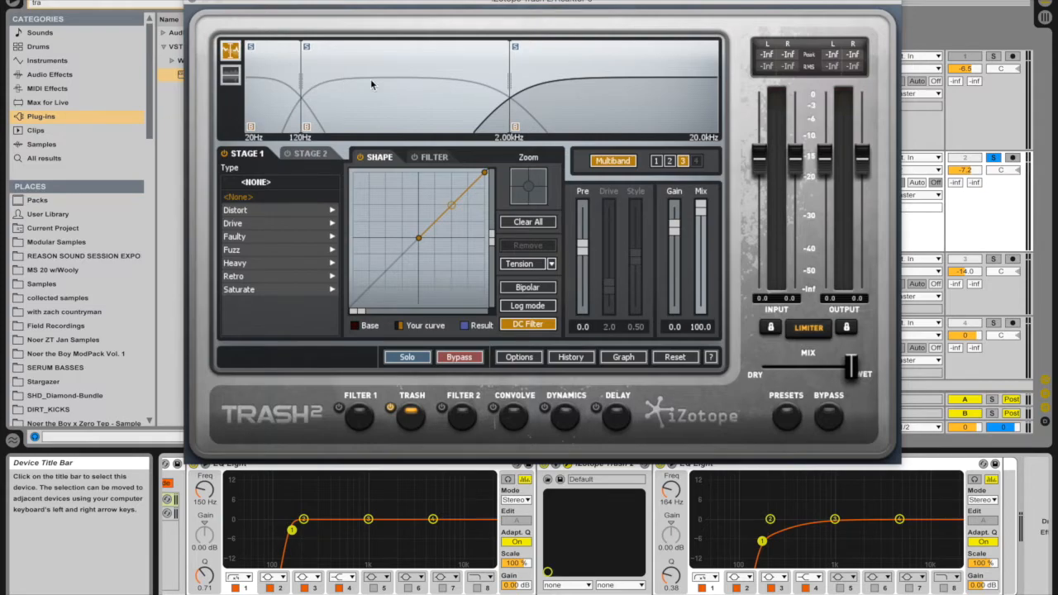
pyautogui.click(386, 101)
pyautogui.click(584, 106)
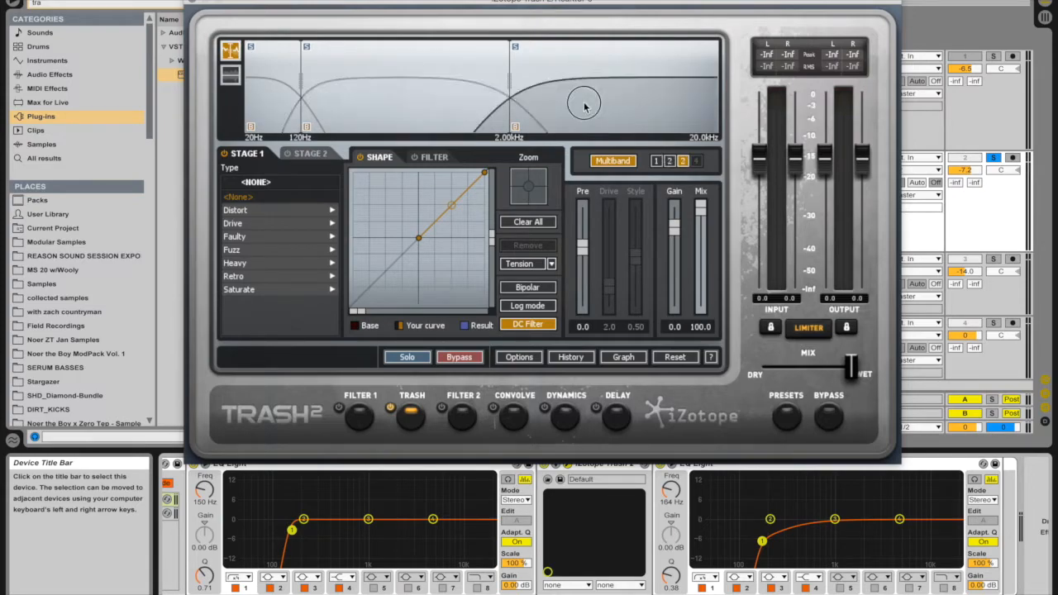
pyautogui.click(382, 117)
# - Browse the Stage 1 distortion types for band 2, try Iron during playback, and set the type to Negative
pyautogui.click(238, 237)
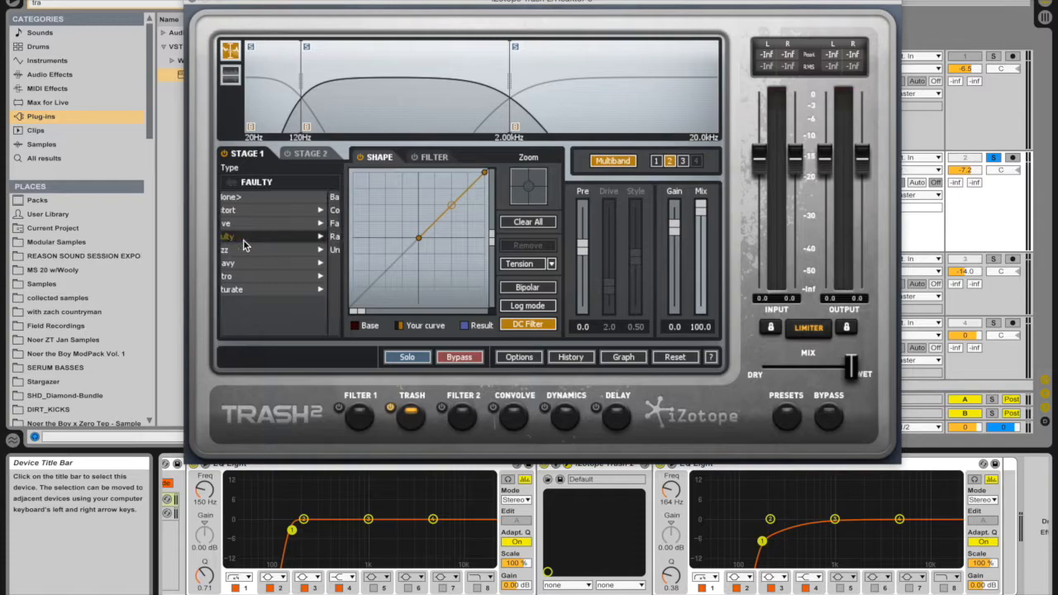
pyautogui.click(229, 183)
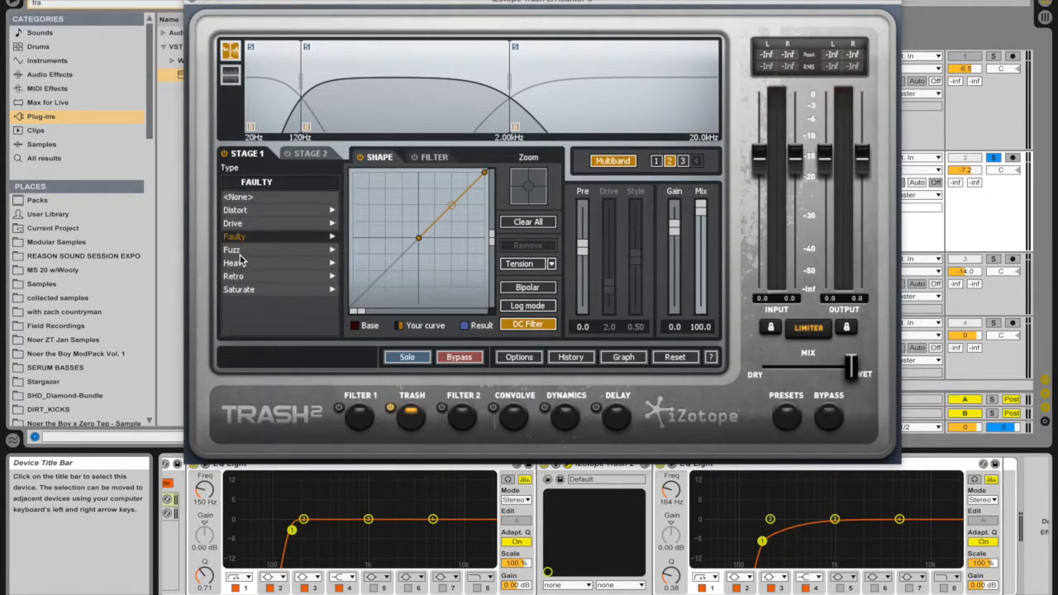
pyautogui.click(238, 263)
pyautogui.click(240, 211)
pyautogui.press('space')
pyautogui.click(245, 224)
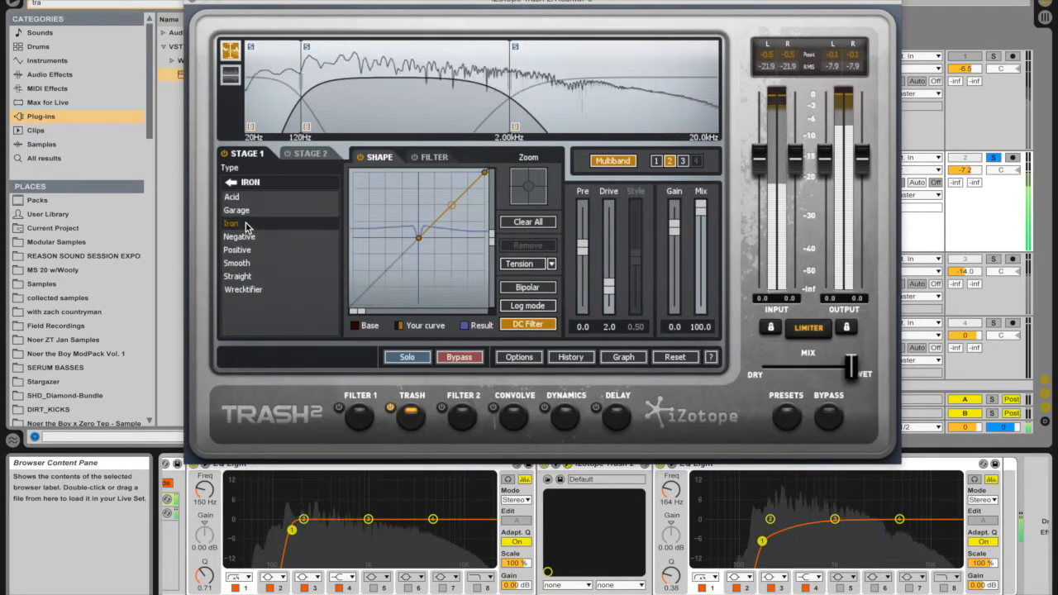
pyautogui.click(247, 238)
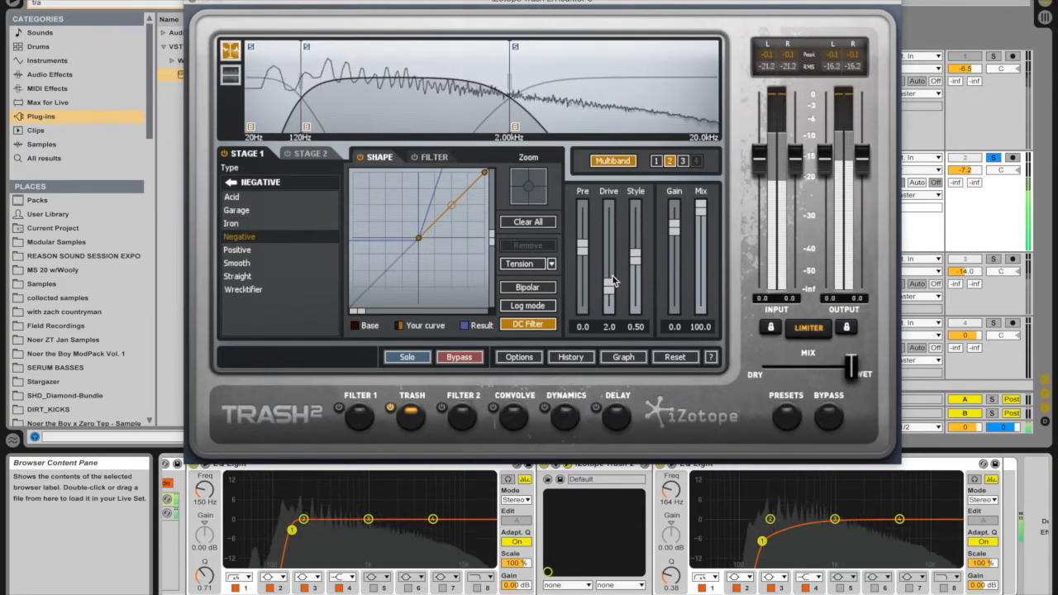
pyautogui.press('space')
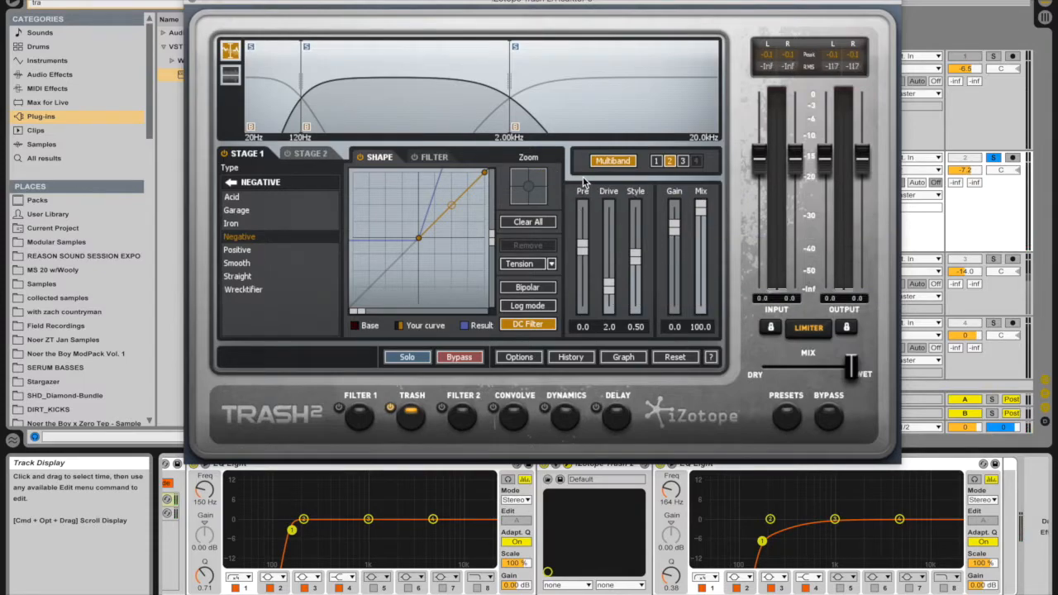
# - Set band 3 of Stage 1 to the Smooth Overdrive type from the Drive category and lower its mix to 78.4
pyautogui.click(583, 98)
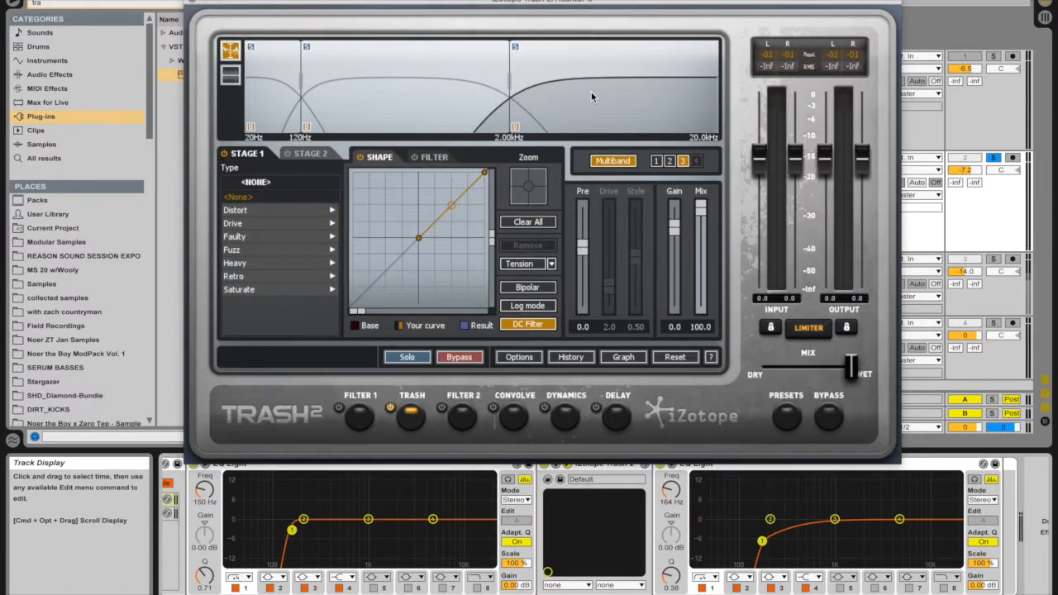
pyautogui.click(249, 224)
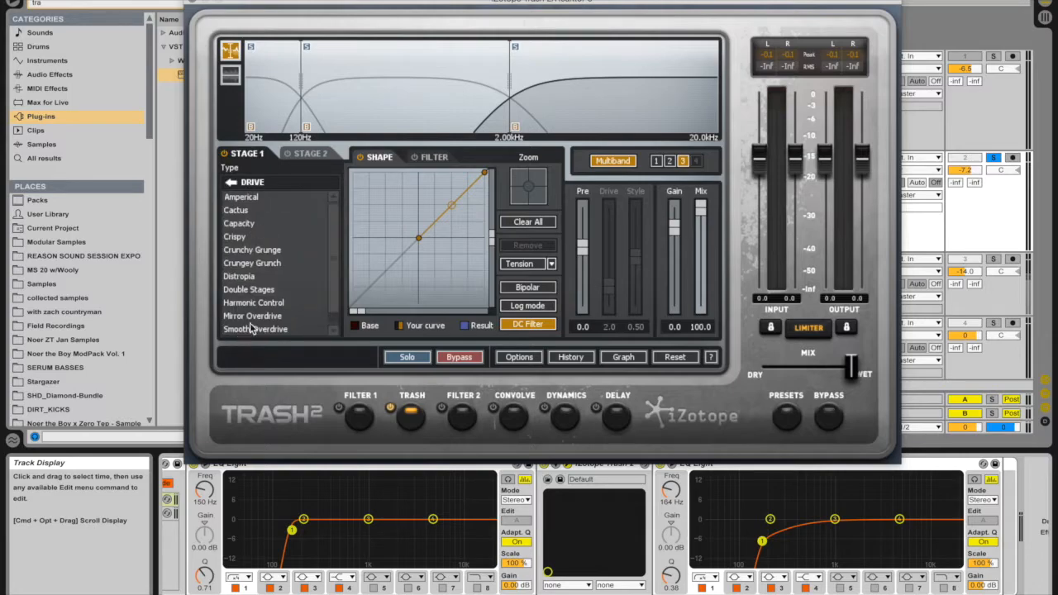
pyautogui.scroll(-1, 250, 331)
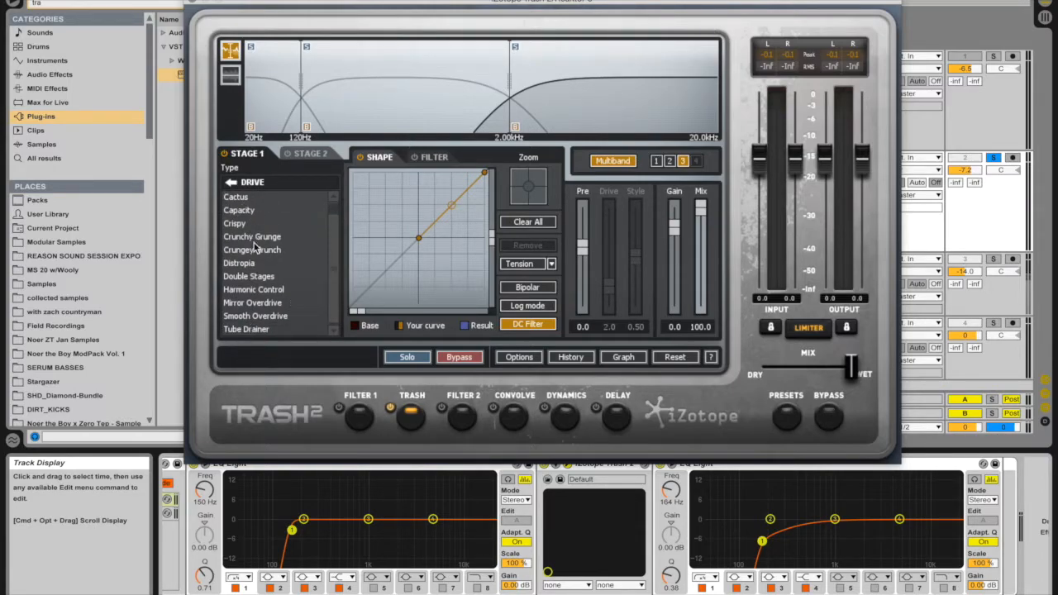
pyautogui.click(257, 317)
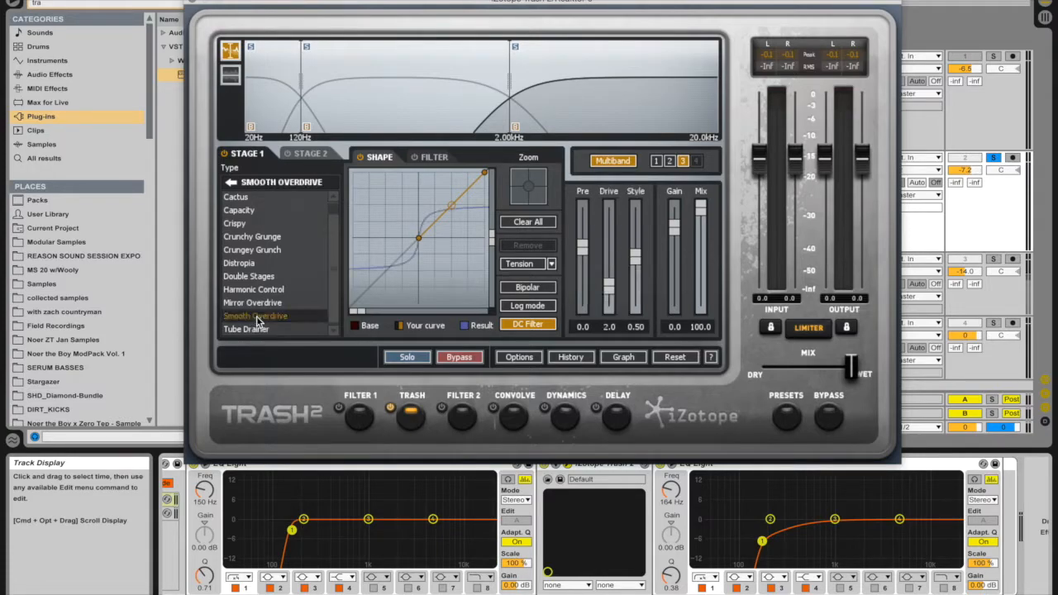
pyautogui.click(262, 304)
pyautogui.click(261, 316)
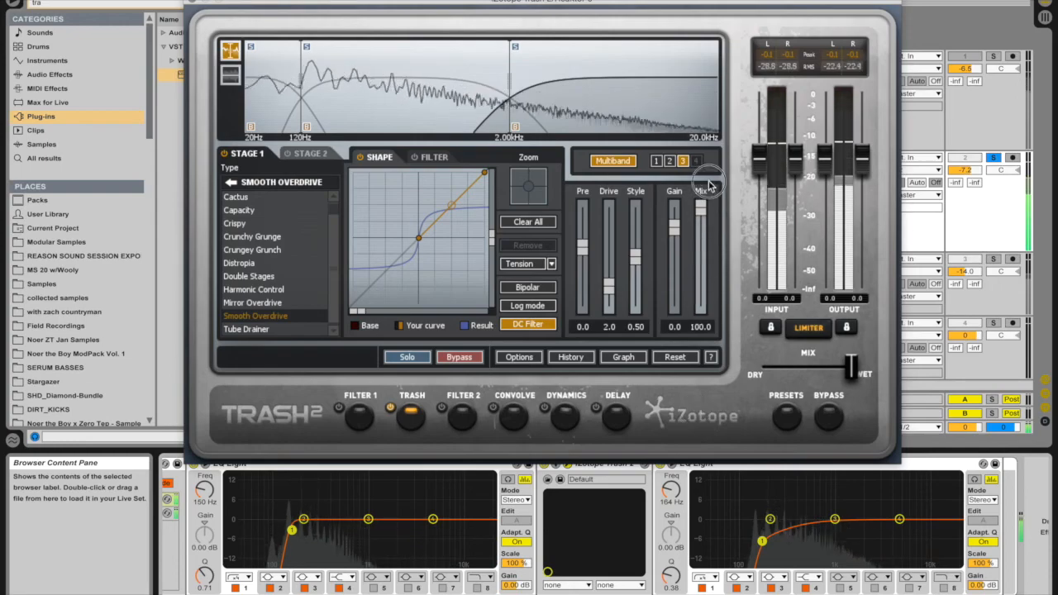
pyautogui.moveTo(700, 209); pyautogui.dragTo(700, 228)
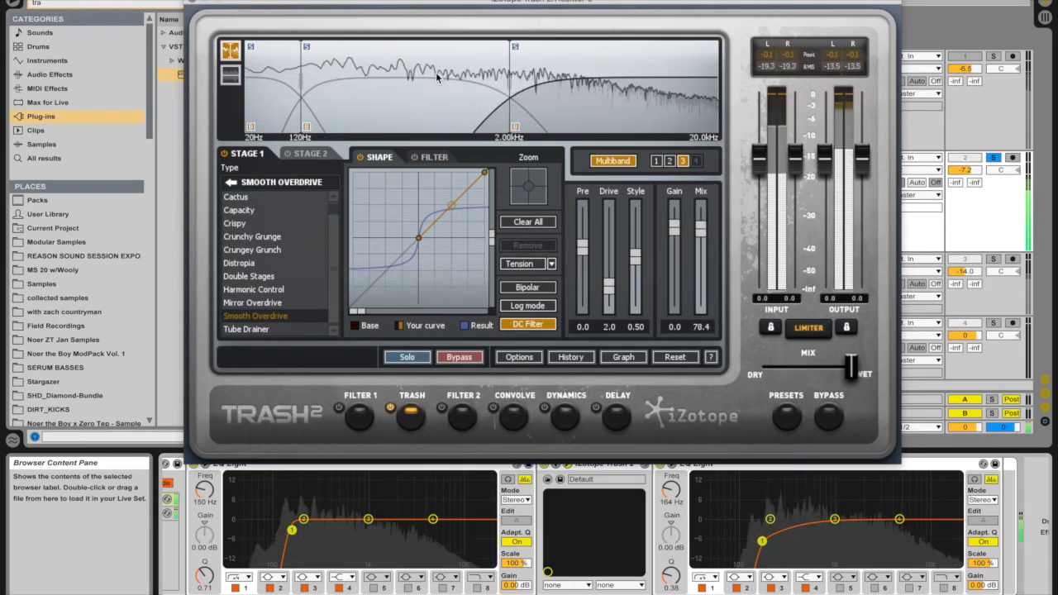
# - Enable Stage 2 of the Trash module and set its band 2 to the Iris Aliasing type from the Retro category
pyautogui.click(289, 155)
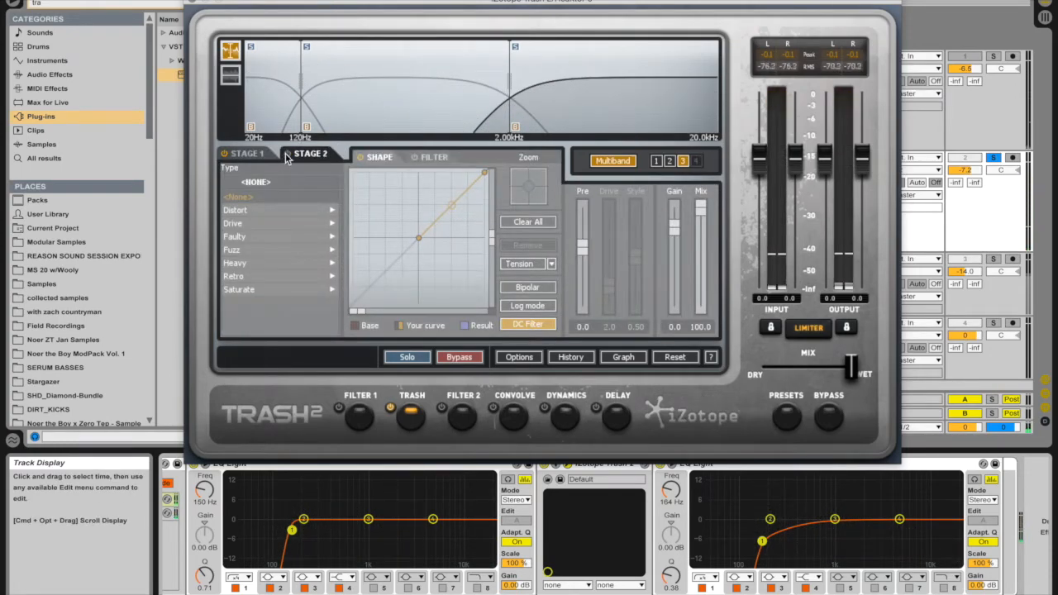
pyautogui.click(287, 154)
pyautogui.click(397, 105)
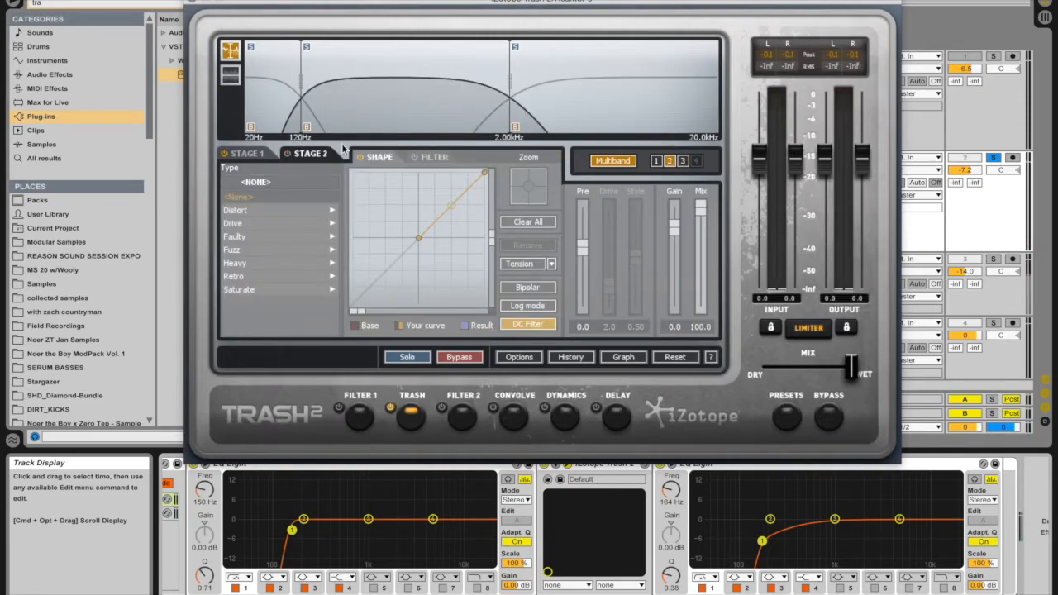
pyautogui.click(287, 154)
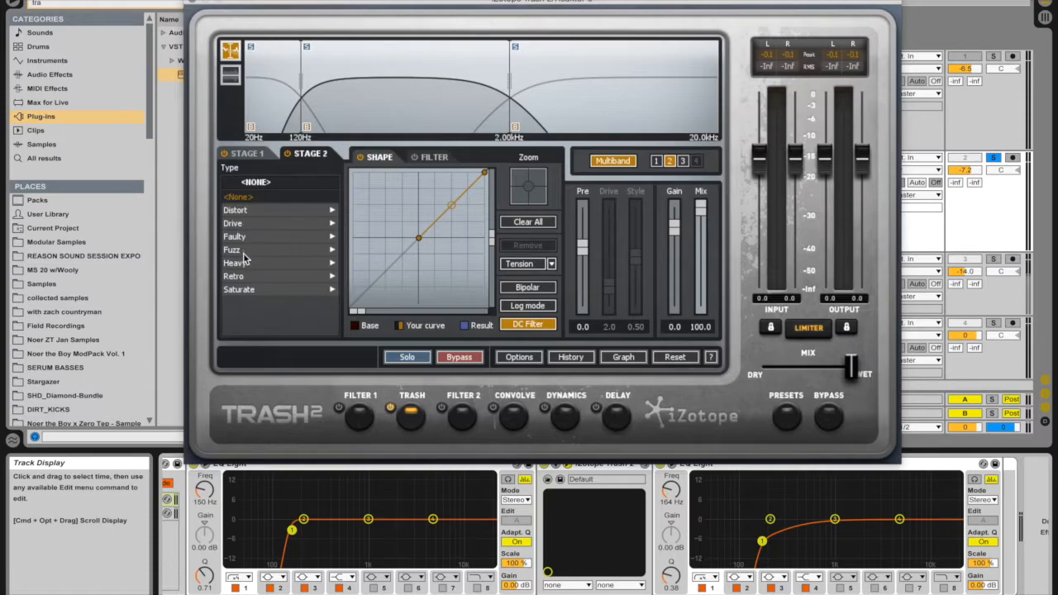
pyautogui.click(235, 276)
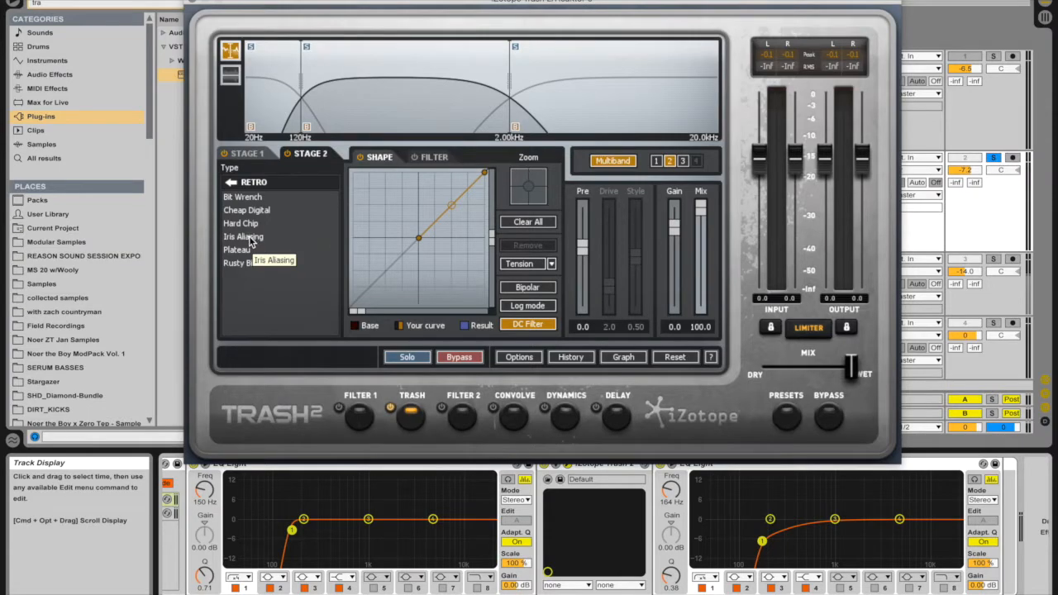
pyautogui.click(243, 237)
# - Play the Reaktor track and change the Stage 2 waveshaper curve for band 2 from Tension to Square
pyautogui.press('space')
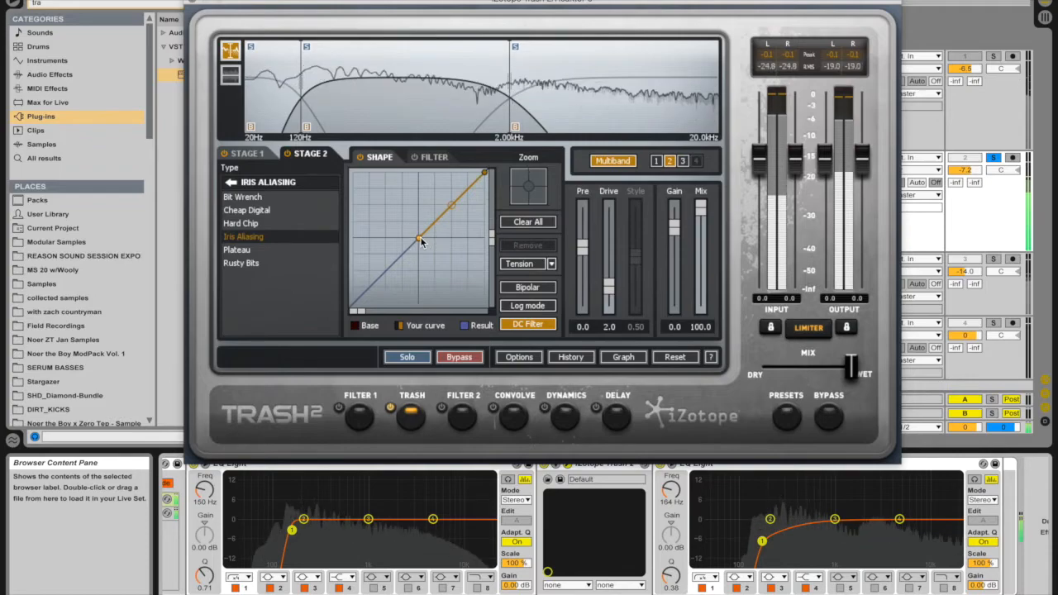
pyautogui.click(536, 265)
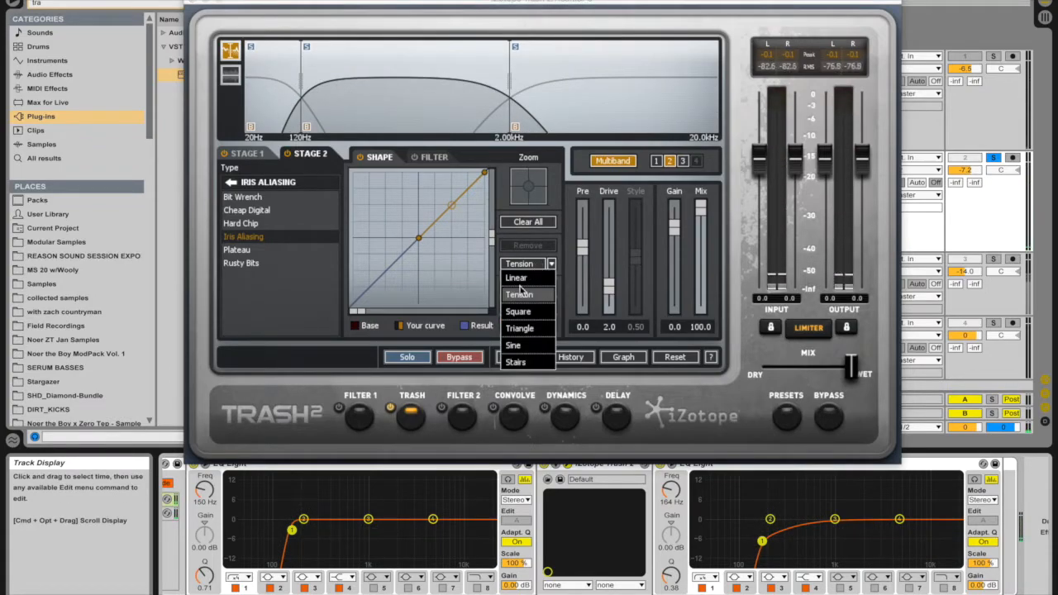
pyautogui.click(534, 313)
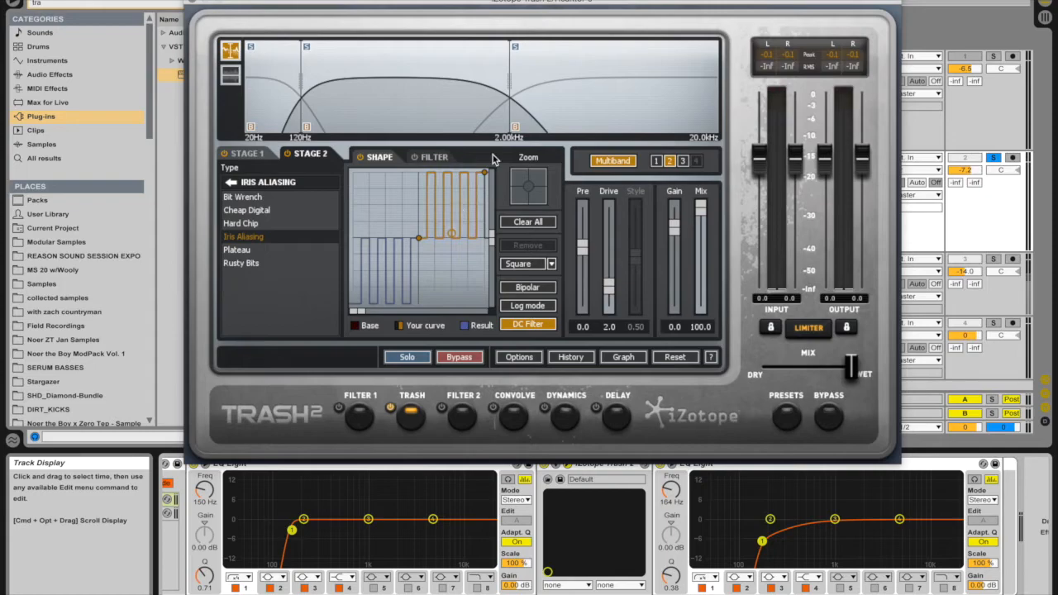
# - Flatten and tighten the Square waveshaper curve of Stage 2 band 2 during playback, setting drive to 1.0 and mix to 7.5
pyautogui.moveTo(488, 174); pyautogui.dragTo(485, 192)
pyautogui.moveTo(416, 232); pyautogui.dragTo(420, 197)
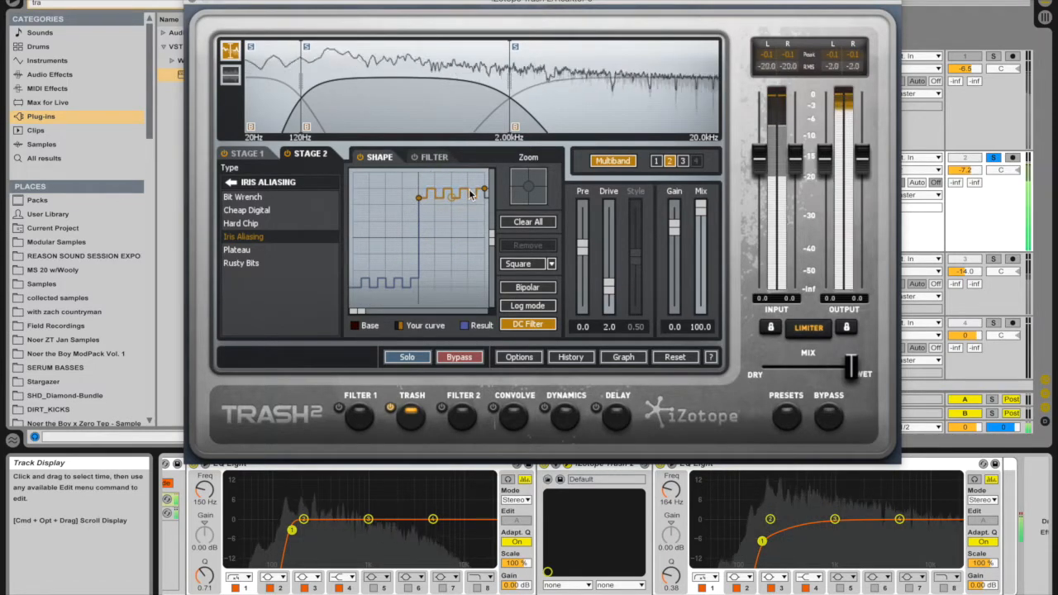
pyautogui.moveTo(483, 191); pyautogui.dragTo(472, 210)
pyautogui.moveTo(700, 209); pyautogui.dragTo(700, 307)
pyautogui.doubleClick(697, 278)
pyautogui.moveTo(610, 285)
pyautogui.mouseDown()
pyautogui.moveTo(609, 189)
pyautogui.moveTo(607, 294)
pyautogui.mouseUp()
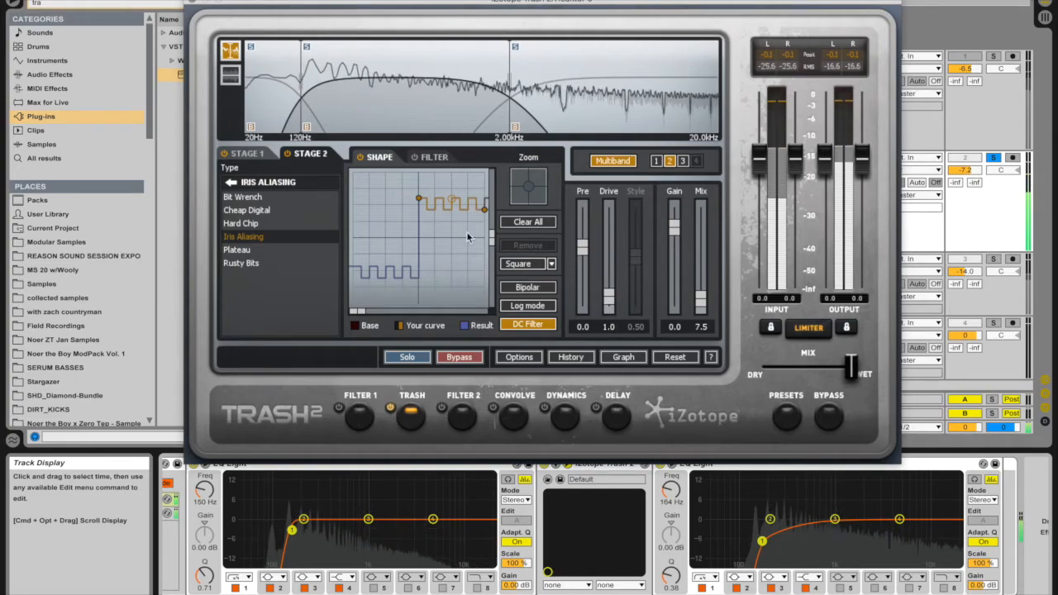
pyautogui.moveTo(441, 215)
pyautogui.mouseDown()
pyautogui.moveTo(439, 230)
pyautogui.moveTo(439, 187)
pyautogui.moveTo(435, 208)
pyautogui.moveTo(420, 187)
pyautogui.moveTo(422, 154)
pyautogui.moveTo(422, 310)
pyautogui.moveTo(423, 208)
pyautogui.moveTo(427, 220)
pyautogui.mouseUp()
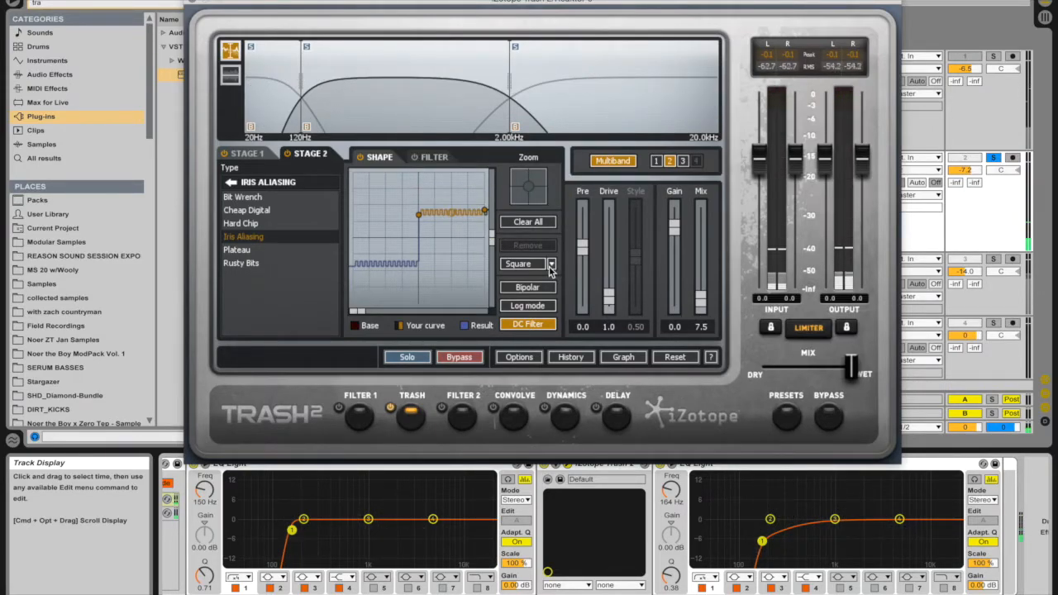
# - Adjust the two filter nodes of Stage 2 band 2, lowering the high-frequency node to about -1.4 dB
pyautogui.click(436, 158)
pyautogui.moveTo(404, 252)
pyautogui.mouseDown()
pyautogui.moveTo(412, 268)
pyautogui.moveTo(402, 253)
pyautogui.mouseUp()
pyautogui.moveTo(497, 248)
pyautogui.mouseDown()
pyautogui.moveTo(479, 255)
pyautogui.moveTo(490, 248)
pyautogui.mouseUp()
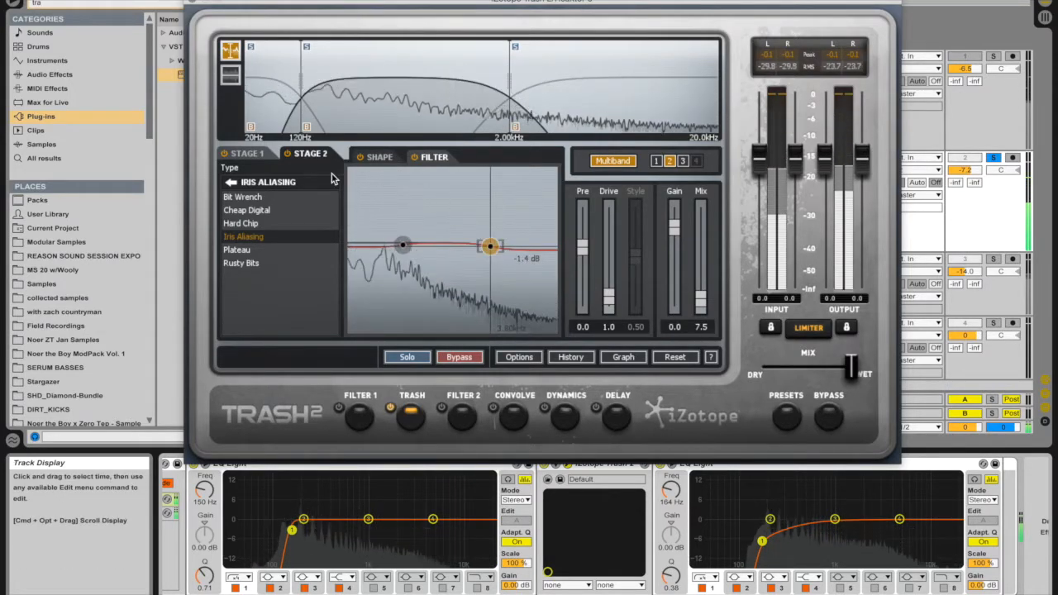
# - Add four points to the Stage 1 waveshaper curve for band 2 to form steep zigzags, and reposition the upper peak during playback
pyautogui.click(245, 157)
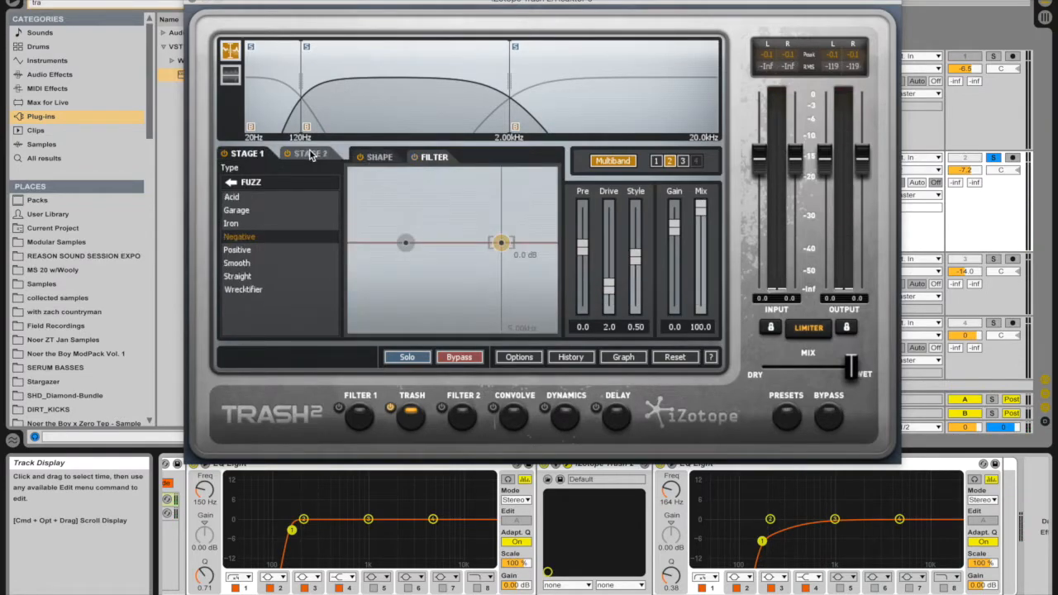
pyautogui.click(379, 161)
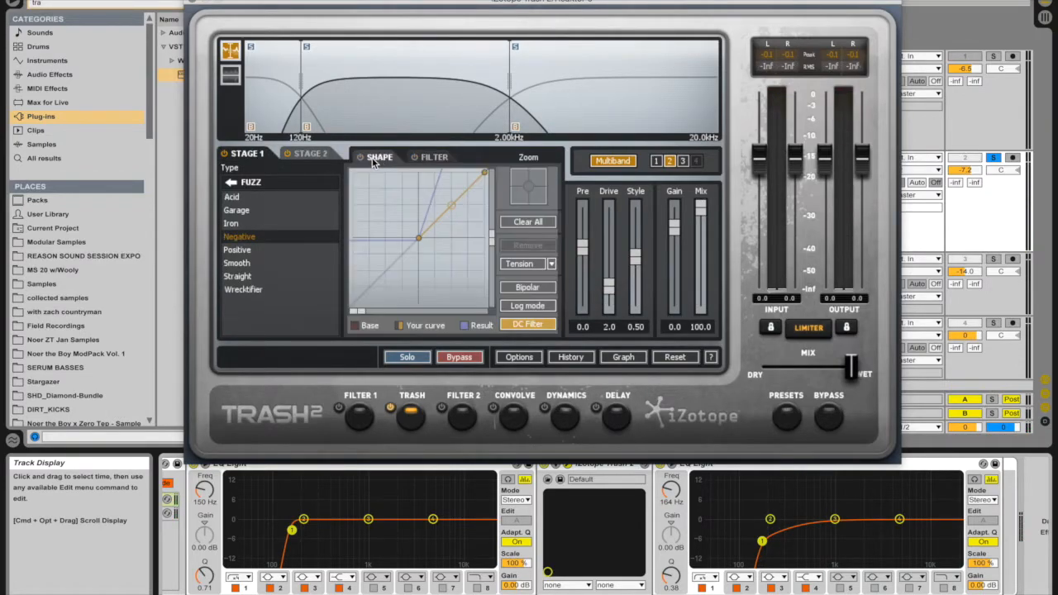
pyautogui.click(461, 218)
pyautogui.click(448, 181)
pyautogui.click(457, 264)
pyautogui.click(434, 293)
pyautogui.press('space')
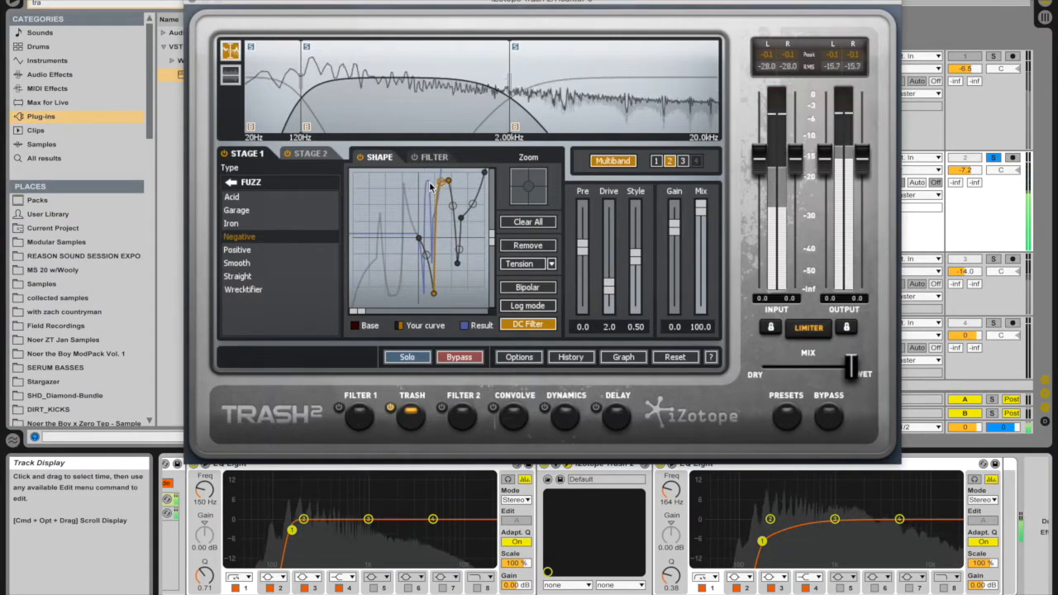
pyautogui.moveTo(449, 181); pyautogui.dragTo(457, 202)
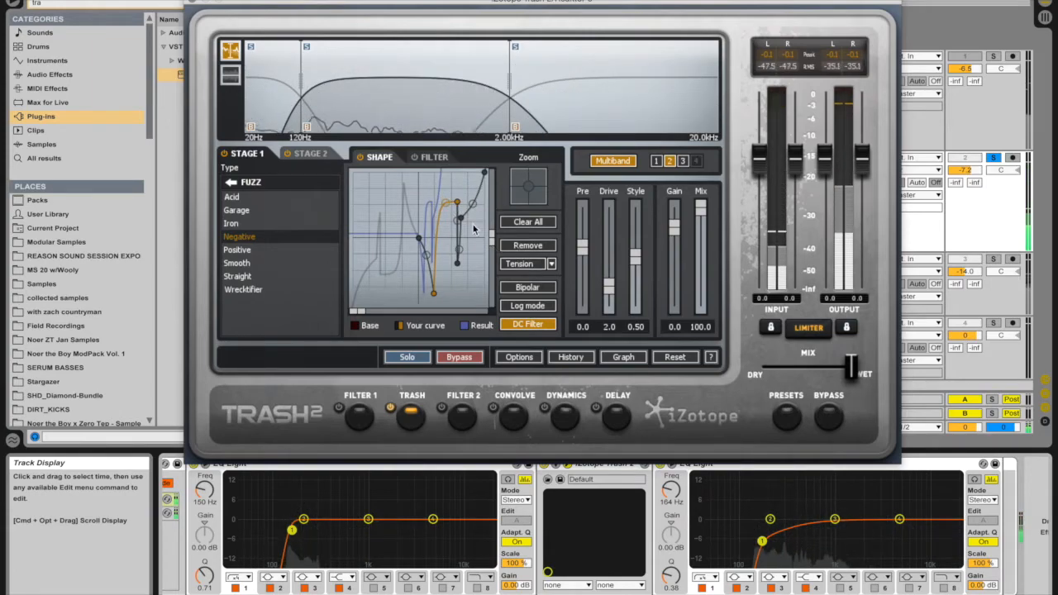
# - Set the selected segment of the Stage 1 band 2 curve to Square and move its lower node to form a shallow square section
pyautogui.click(520, 264)
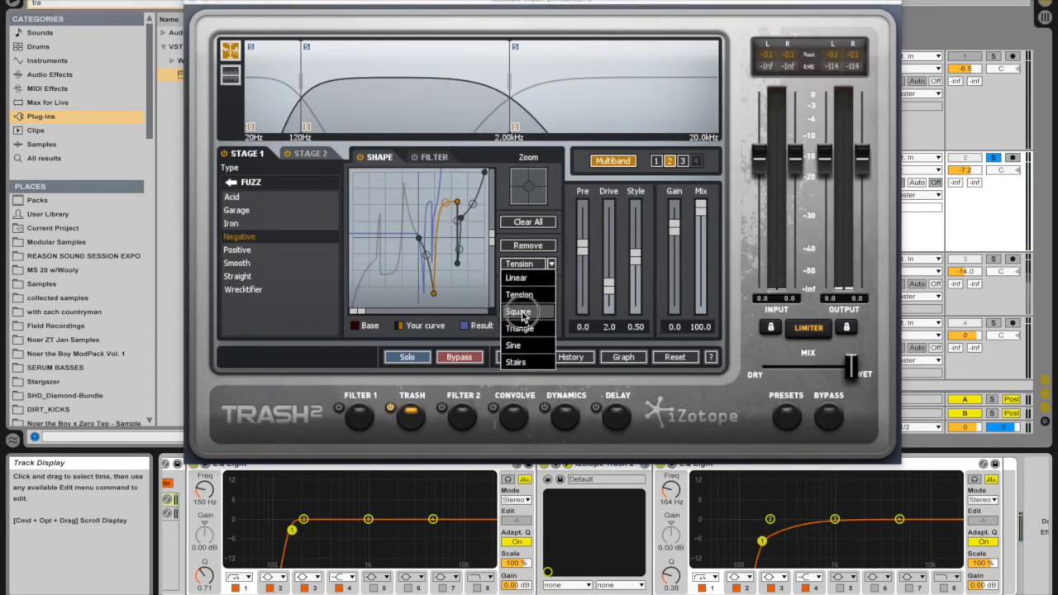
pyautogui.click(521, 311)
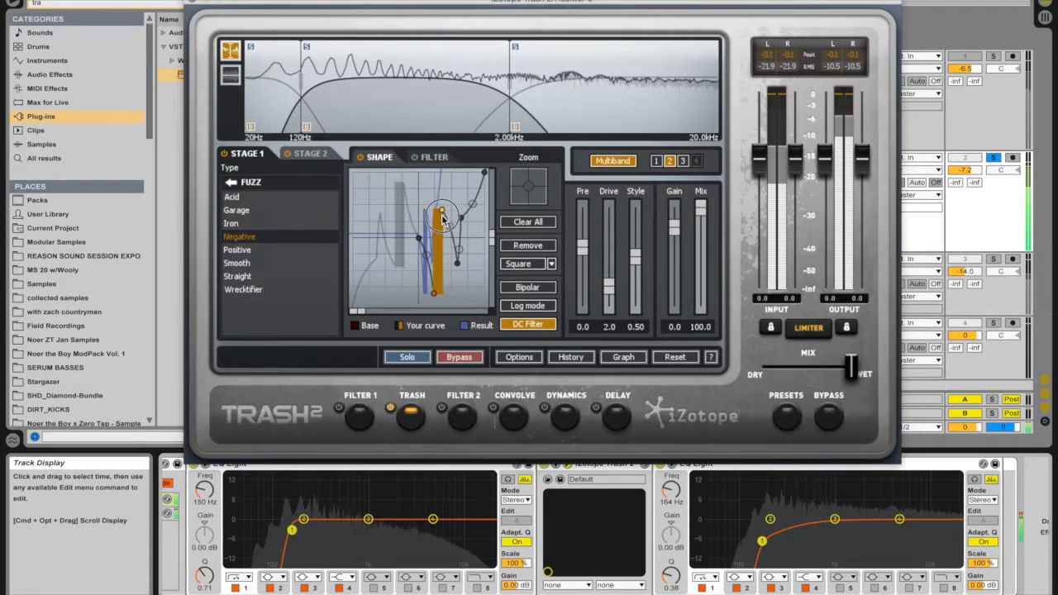
pyautogui.moveTo(462, 283); pyautogui.dragTo(423, 267)
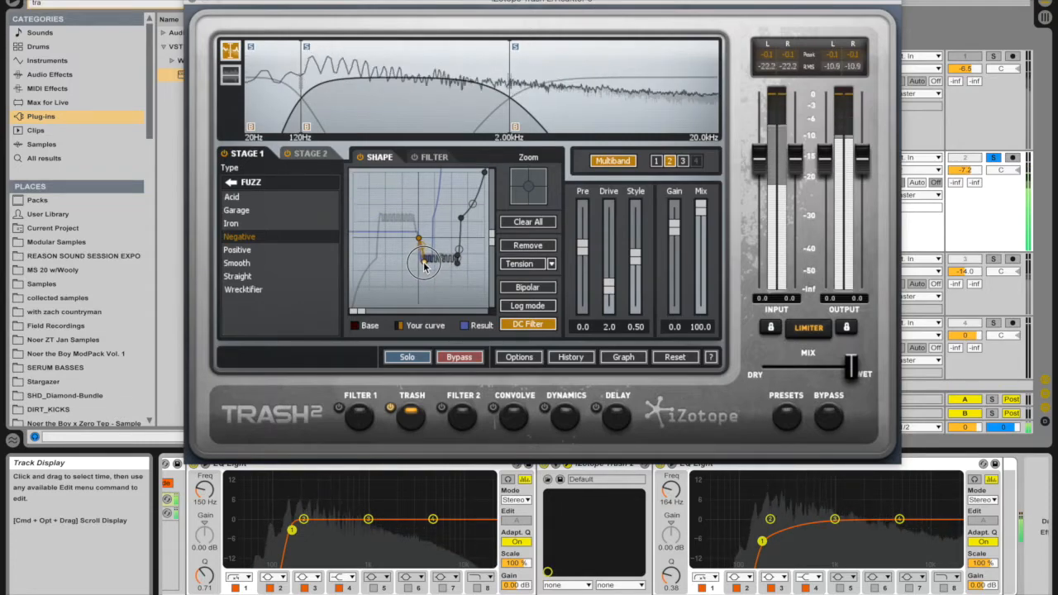
pyautogui.press('space')
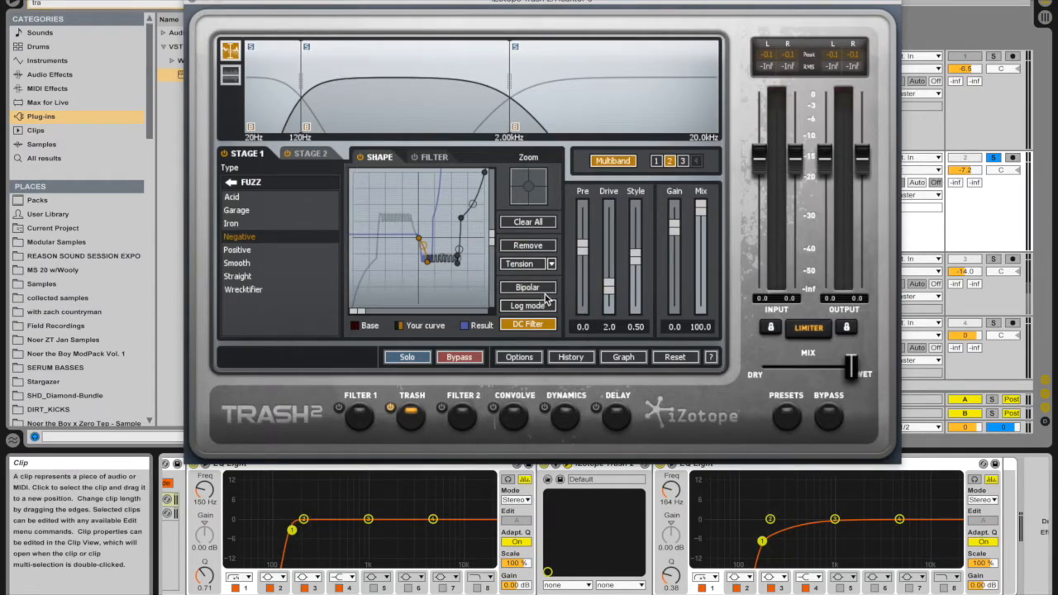
# - Make the Stage 1 band 2 curve bipolar and reshape the square segment on its negative side while playing the track
pyautogui.click(539, 291)
pyautogui.moveTo(384, 212); pyautogui.dragTo(414, 203)
pyautogui.press('space')
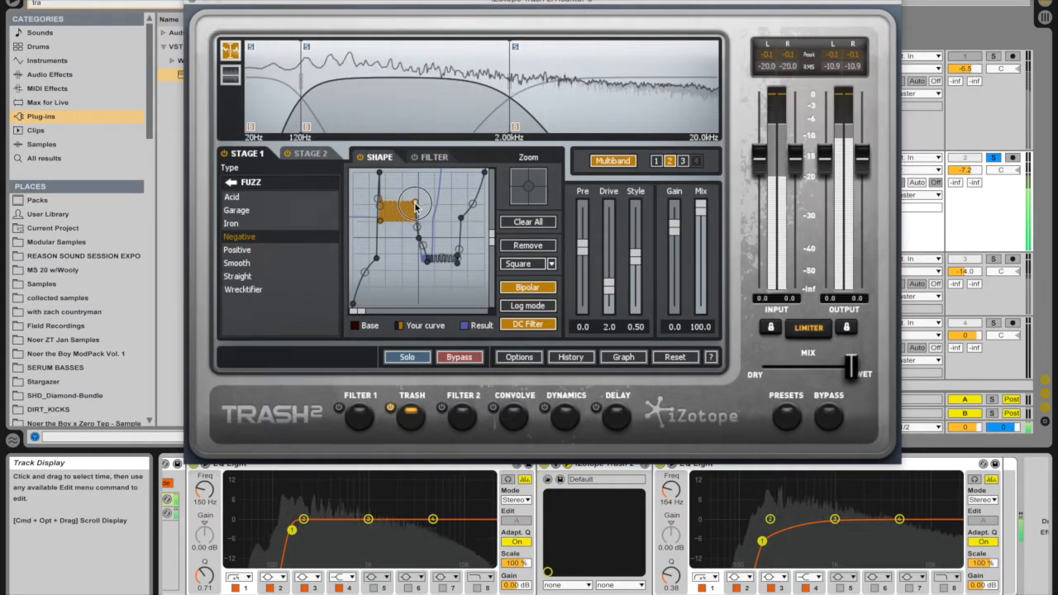
pyautogui.press('space')
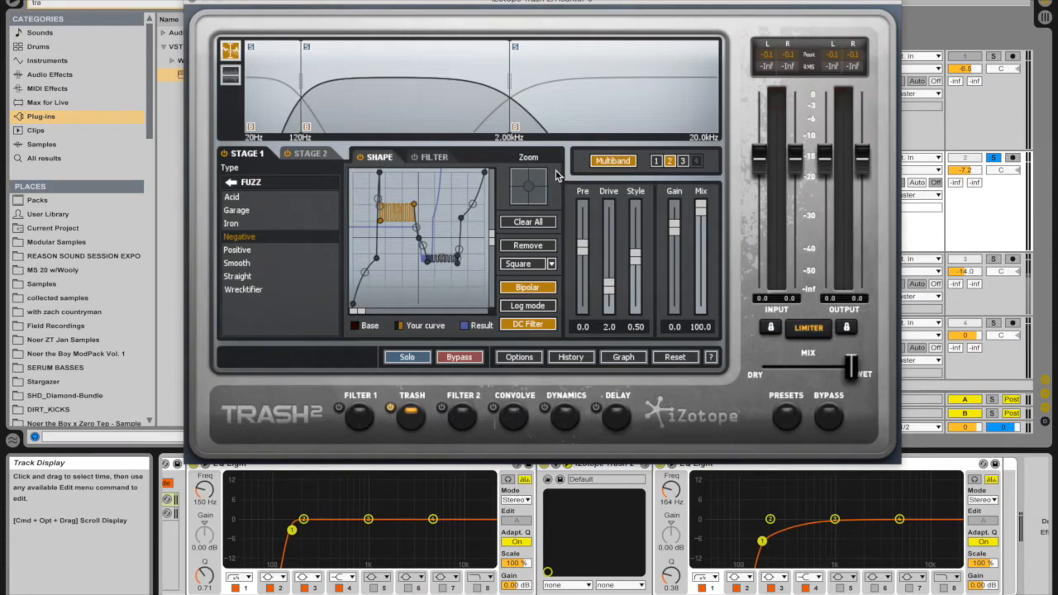
# - Audition distortion types for Stage 2 of band 3, including Cracked Actor, and set the type to Hard Limits
pyautogui.click(683, 162)
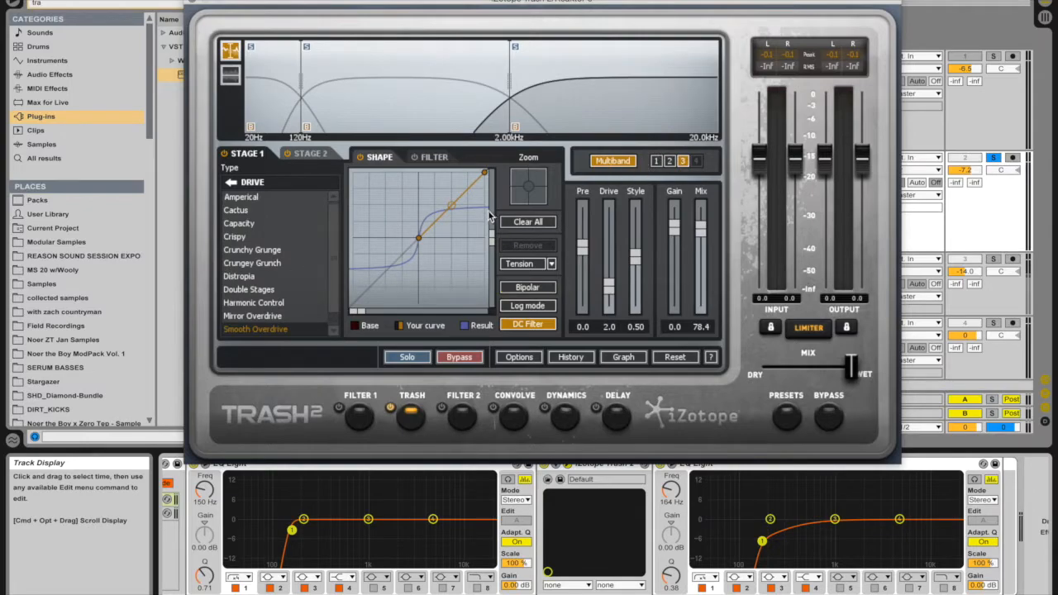
pyautogui.click(308, 156)
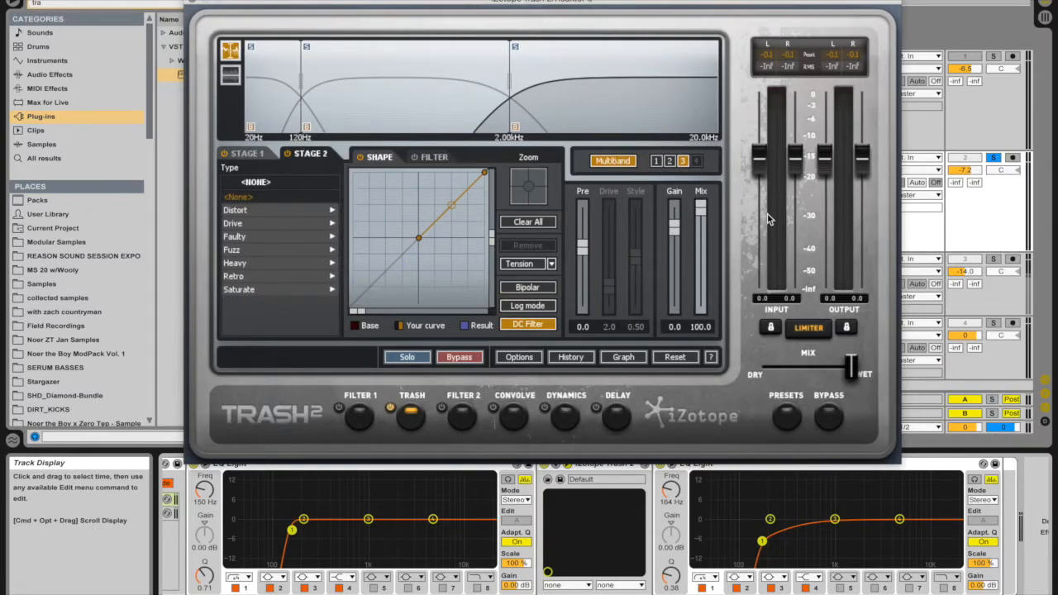
pyautogui.click(240, 262)
pyautogui.click(255, 238)
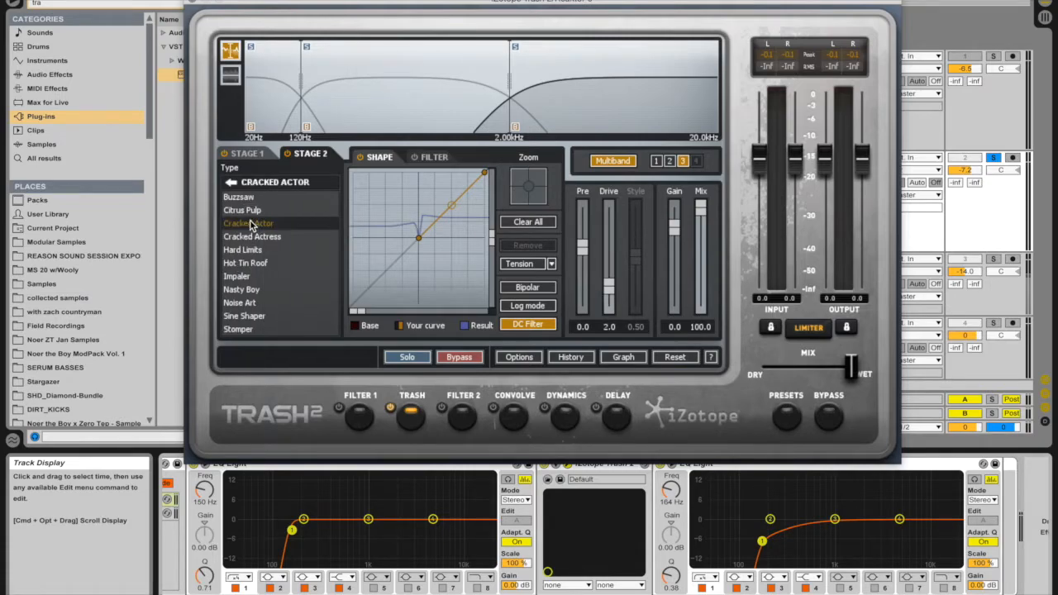
pyautogui.press('space')
pyautogui.click(259, 249)
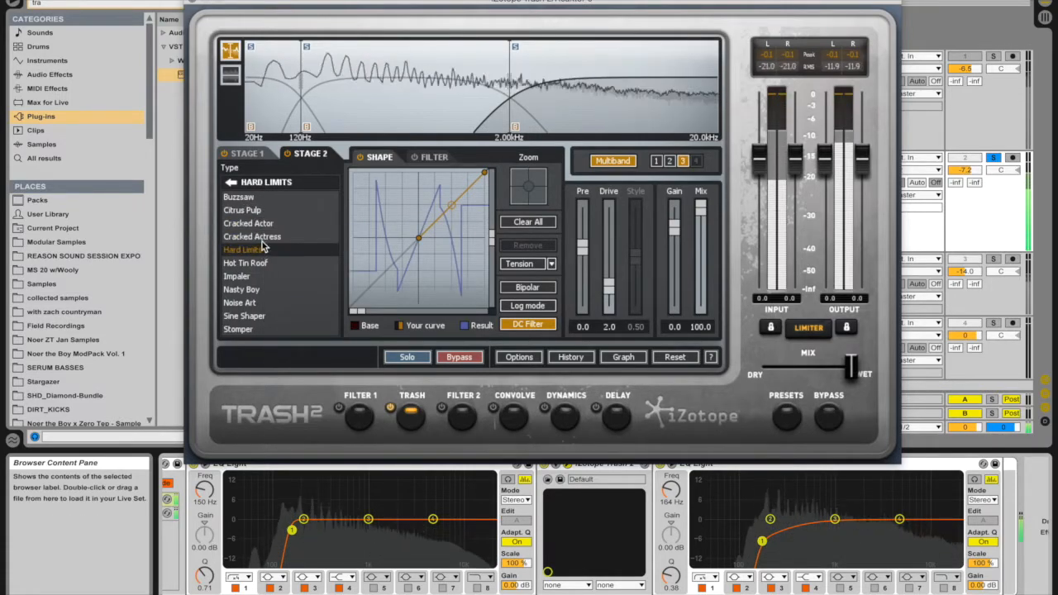
# - Bend the Stage 2 band 3 waveshaper curve into a flat-then-steep shape, and set its gain to -16.9 and mix to 53.7
pyautogui.moveTo(416, 241)
pyautogui.mouseDown()
pyautogui.moveTo(423, 191)
pyautogui.moveTo(419, 238)
pyautogui.mouseUp()
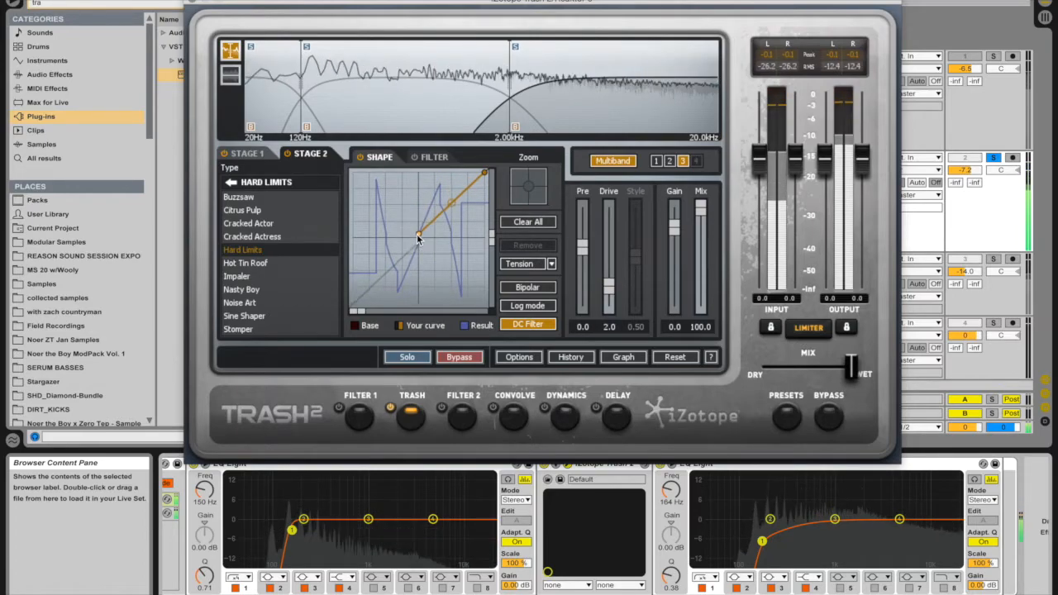
pyautogui.moveTo(454, 203); pyautogui.dragTo(467, 260)
pyautogui.moveTo(420, 235); pyautogui.dragTo(419, 243)
pyautogui.moveTo(674, 262); pyautogui.dragTo(674, 263)
pyautogui.moveTo(419, 239)
pyautogui.mouseDown()
pyautogui.moveTo(420, 215)
pyautogui.moveTo(420, 226)
pyautogui.mouseUp()
pyautogui.moveTo(677, 256); pyautogui.dragTo(674, 258)
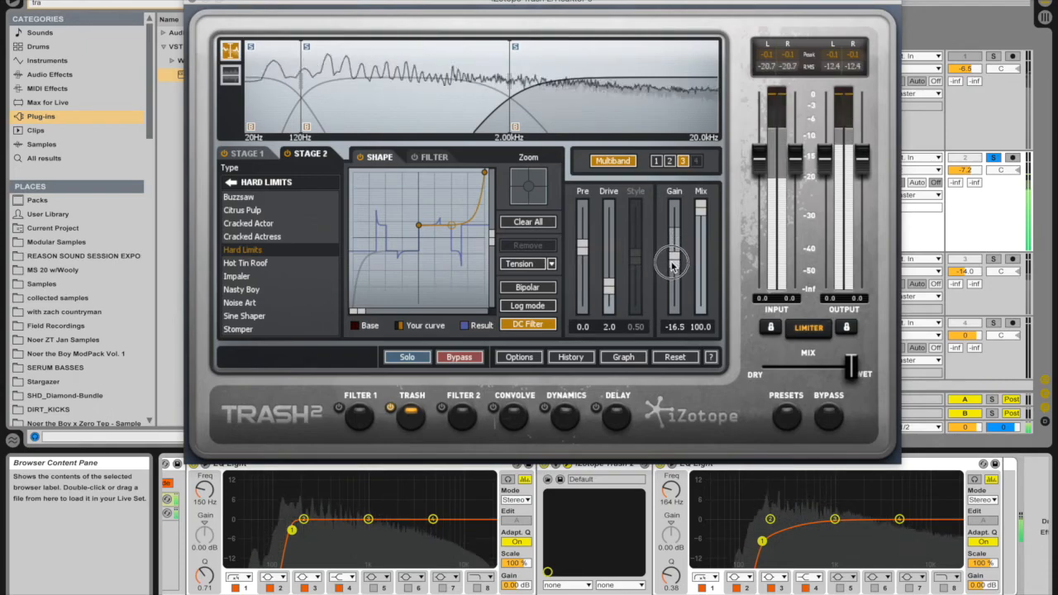
pyautogui.moveTo(702, 210); pyautogui.dragTo(701, 253)
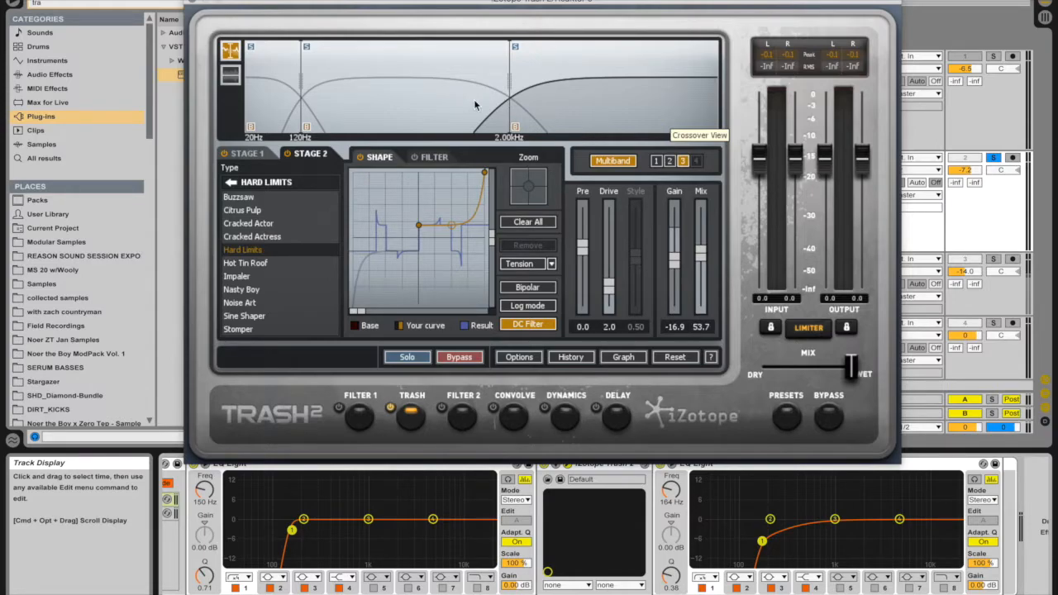
# - Enable the Convolve module and load the Acid impulse response from the Tone category
pyautogui.click(514, 417)
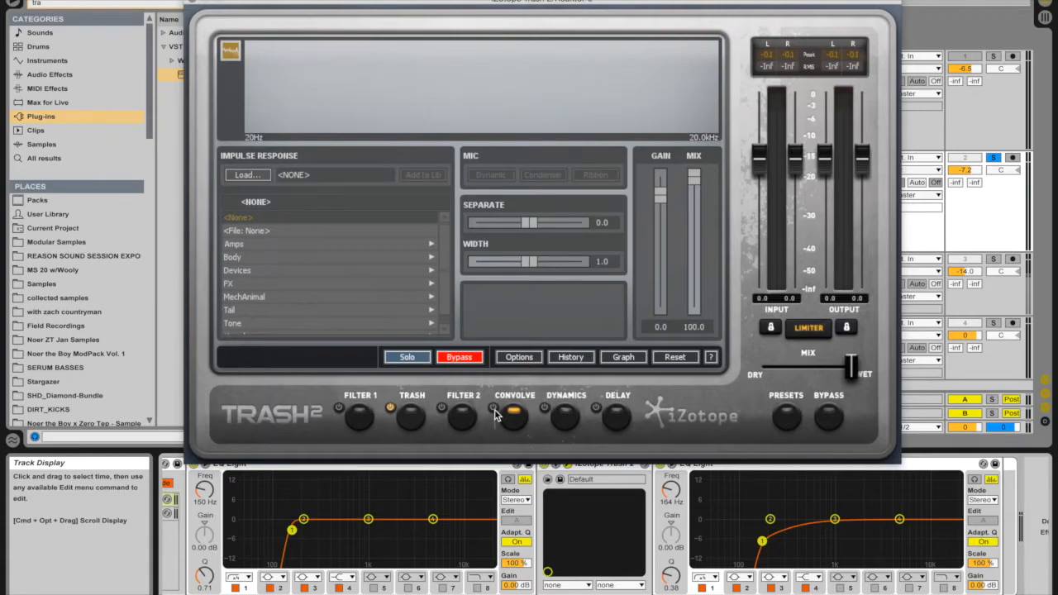
pyautogui.click(492, 409)
pyautogui.scroll(-1, 271, 269)
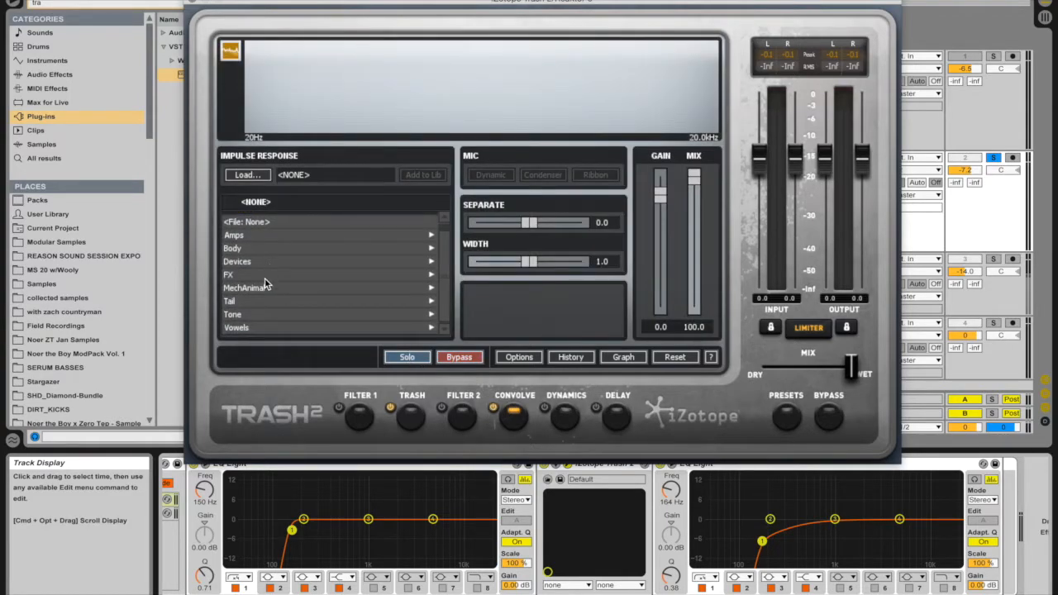
pyautogui.click(234, 315)
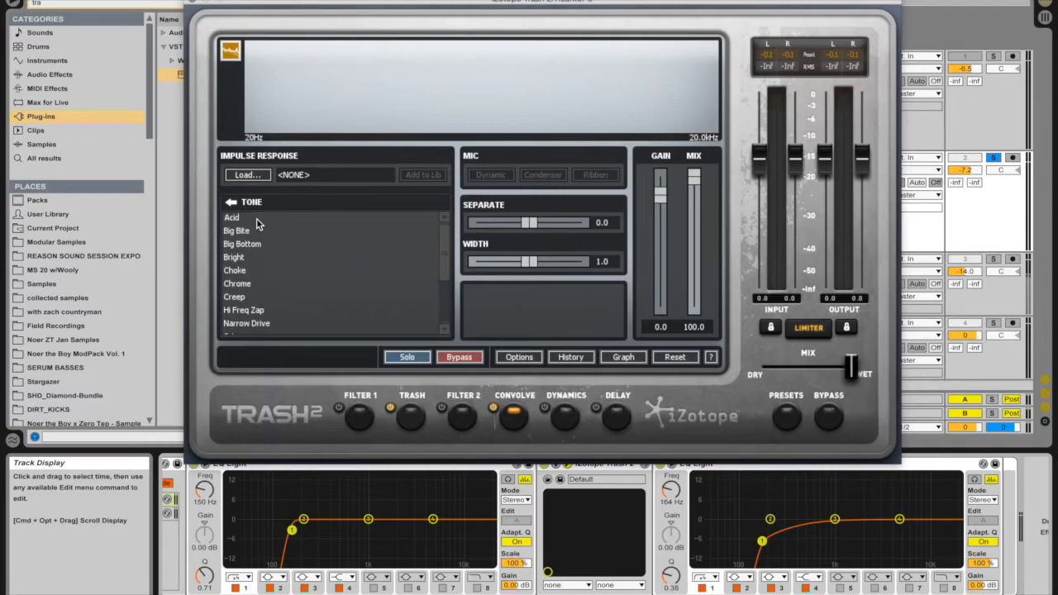
pyautogui.click(256, 218)
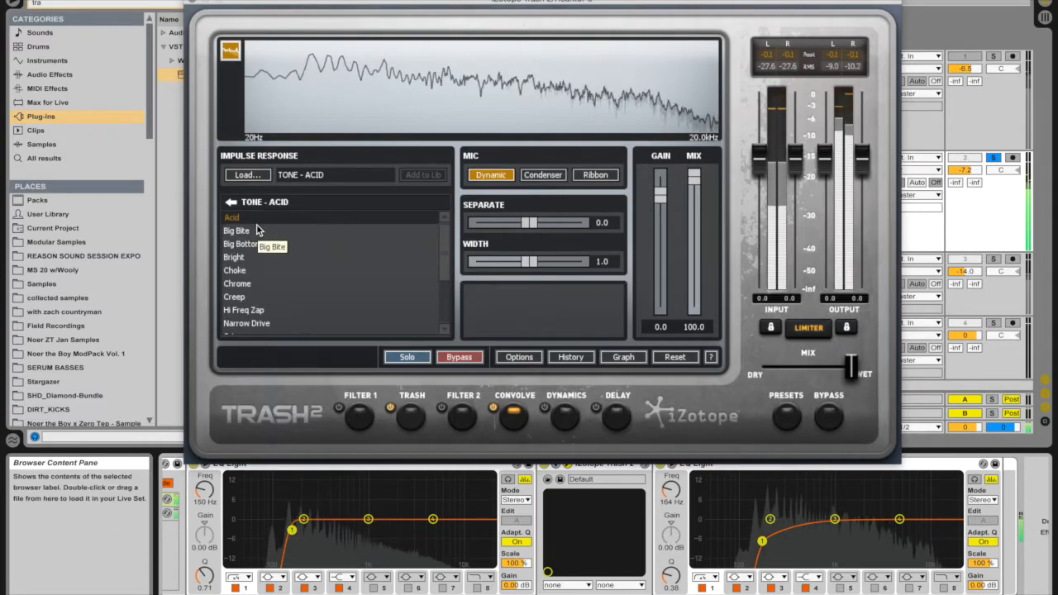
# - Audition the Big Bite, Big Bottom and Bright impulse responses during playback and settle on Big Bottom
pyautogui.press('Down')
pyautogui.press('Down')
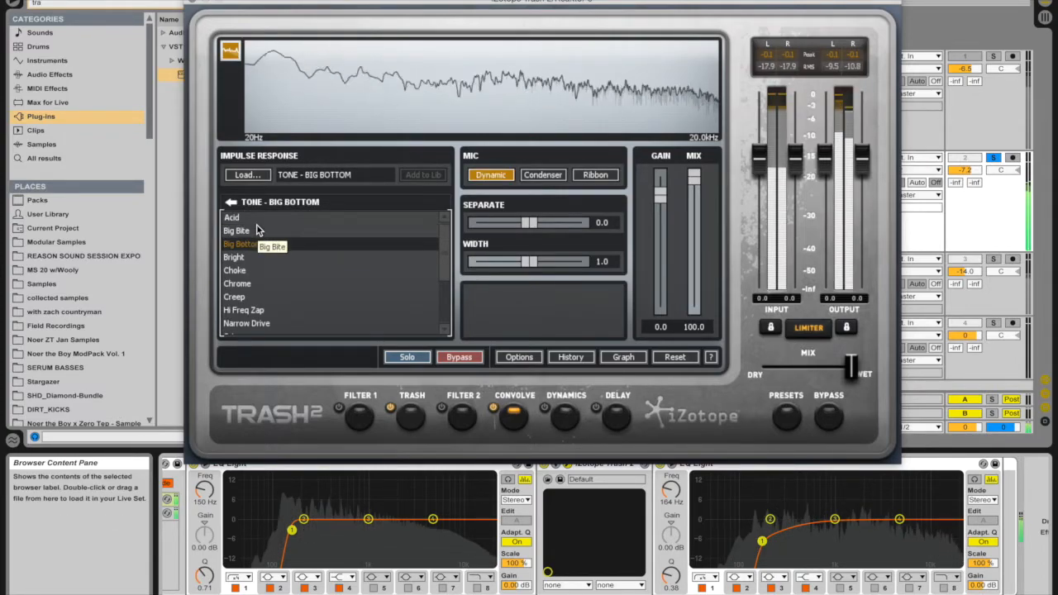
pyautogui.press('Up')
pyautogui.press('Down')
pyautogui.press('Down')
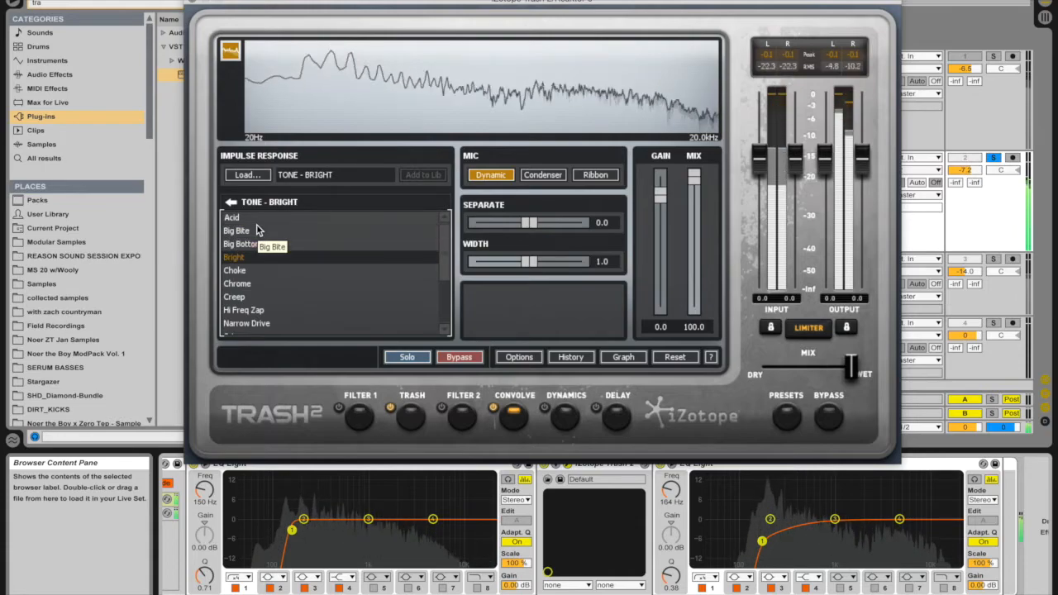
pyautogui.press('Up')
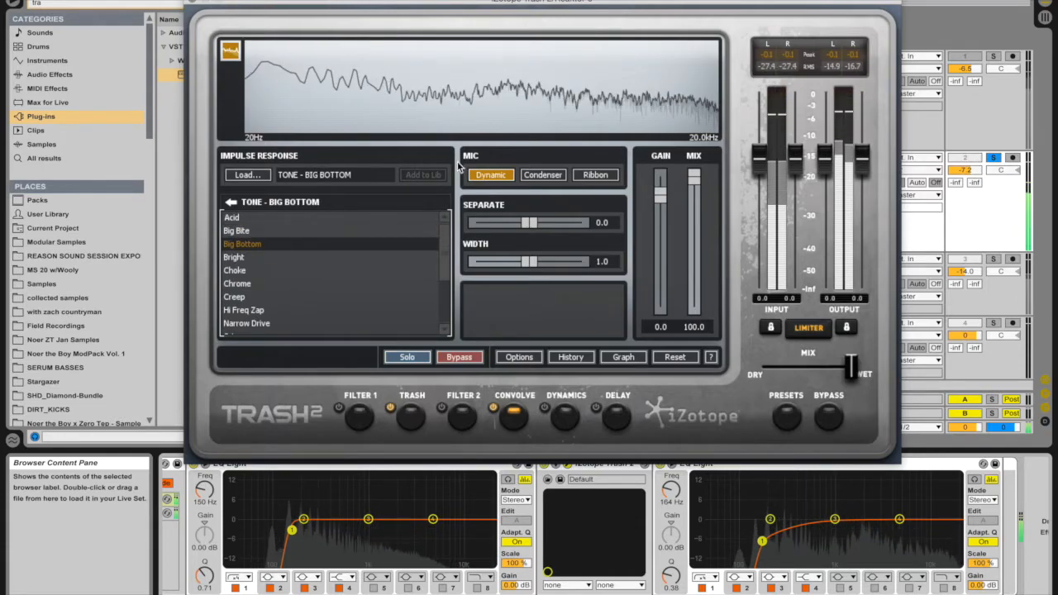
# - Try lower Convolve mix levels down to 26.0 while comparing the Condenser, Ribbon and Dynamic mic models
pyautogui.moveTo(699, 223); pyautogui.dragTo(693, 274)
pyautogui.click(545, 177)
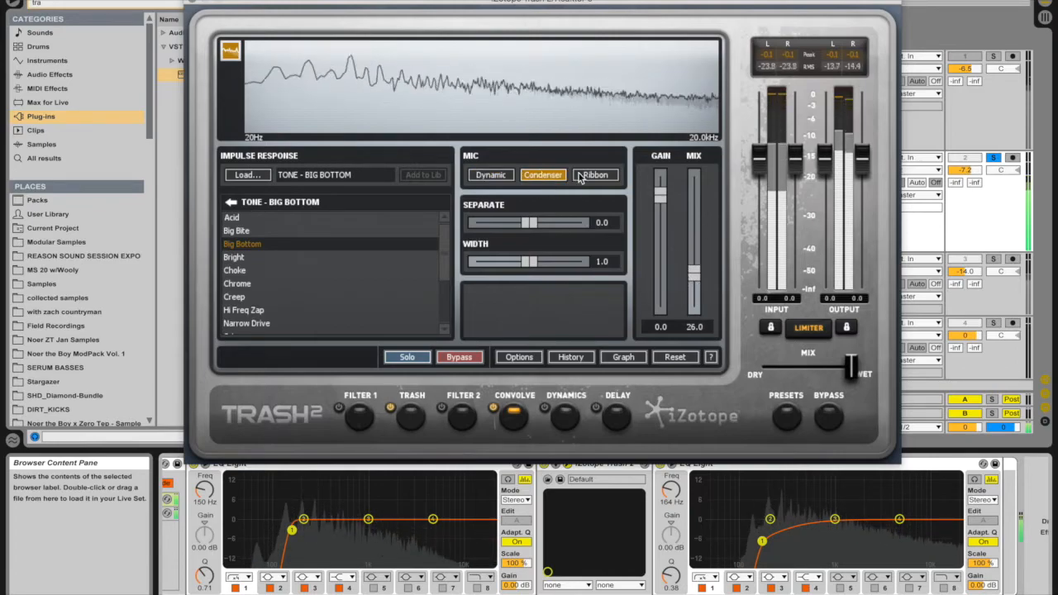
pyautogui.click(581, 177)
pyautogui.click(551, 177)
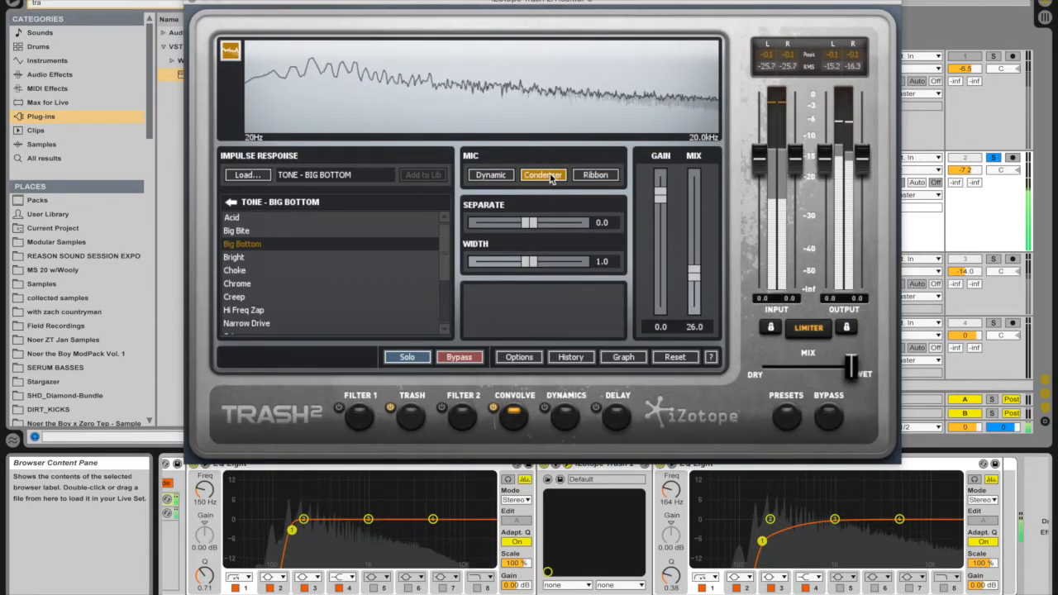
pyautogui.click(489, 175)
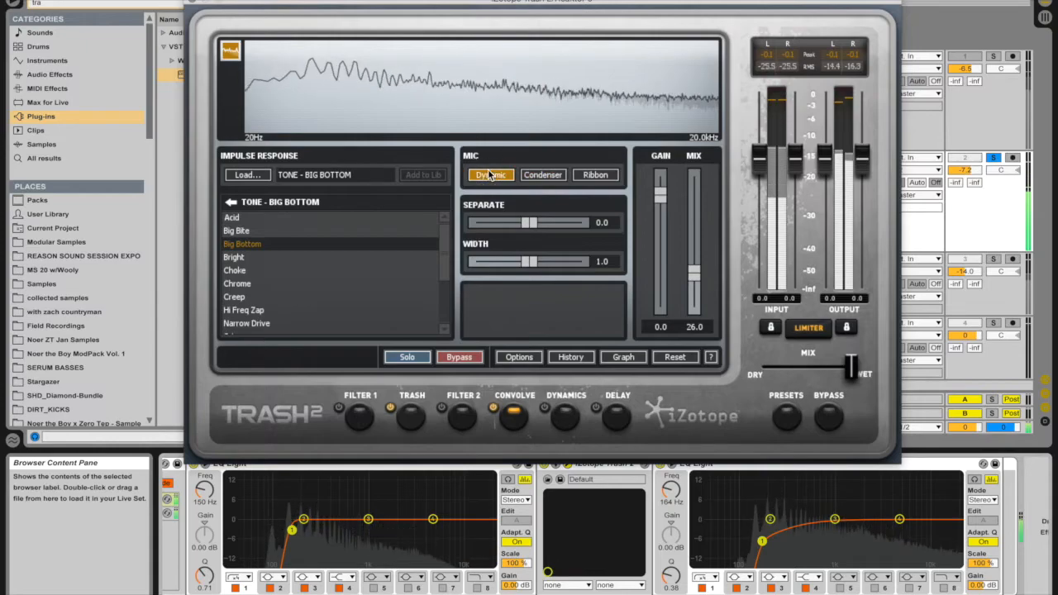
pyautogui.click(541, 175)
pyautogui.moveTo(692, 271)
pyautogui.mouseDown()
pyautogui.moveTo(692, 244)
pyautogui.moveTo(683, 268)
pyautogui.mouseUp()
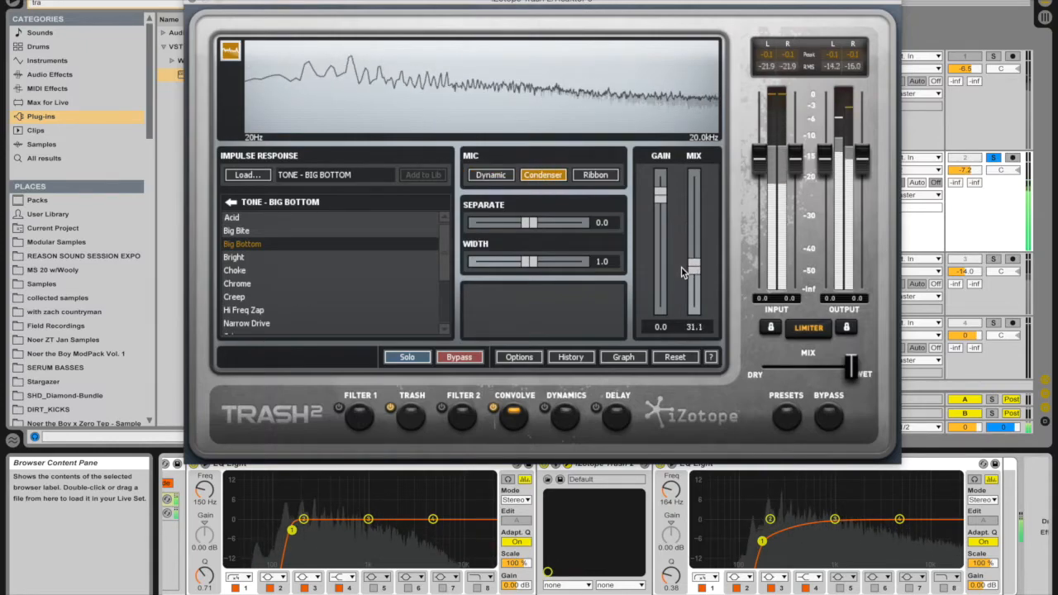
# - Set the Convolve width to 2.0, the mic to Dynamic and the mix to 58.8
pyautogui.moveTo(534, 263); pyautogui.dragTo(599, 263)
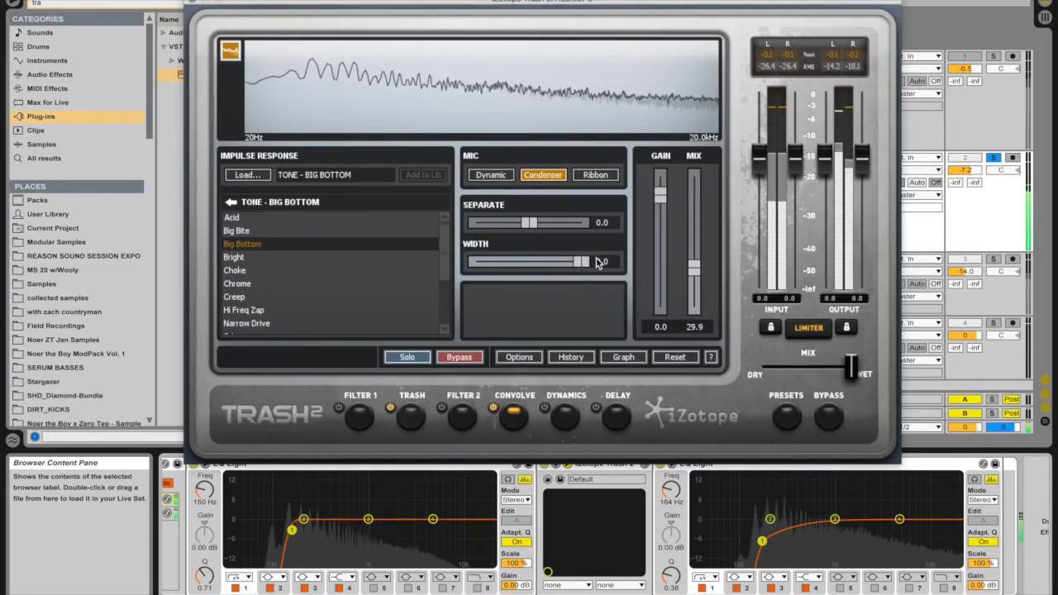
pyautogui.click(489, 175)
pyautogui.moveTo(693, 267); pyautogui.dragTo(670, 231)
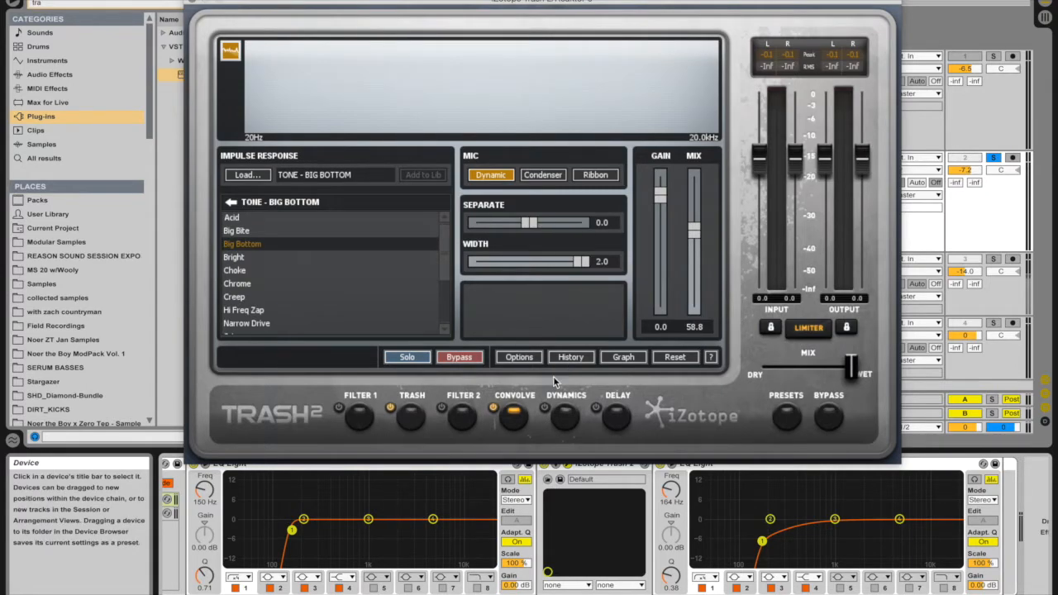
# - Reorder the signal flow graph so Convolve comes before Trash, and audition the new routing during playback
pyautogui.click(624, 357)
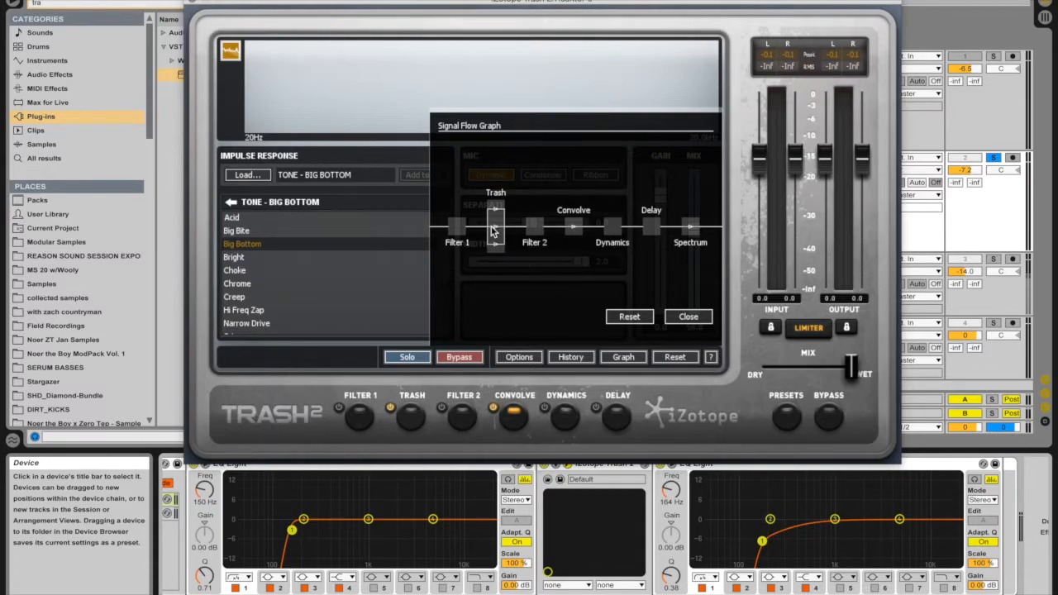
pyautogui.click(571, 228)
pyautogui.moveTo(571, 229); pyautogui.dragTo(488, 236)
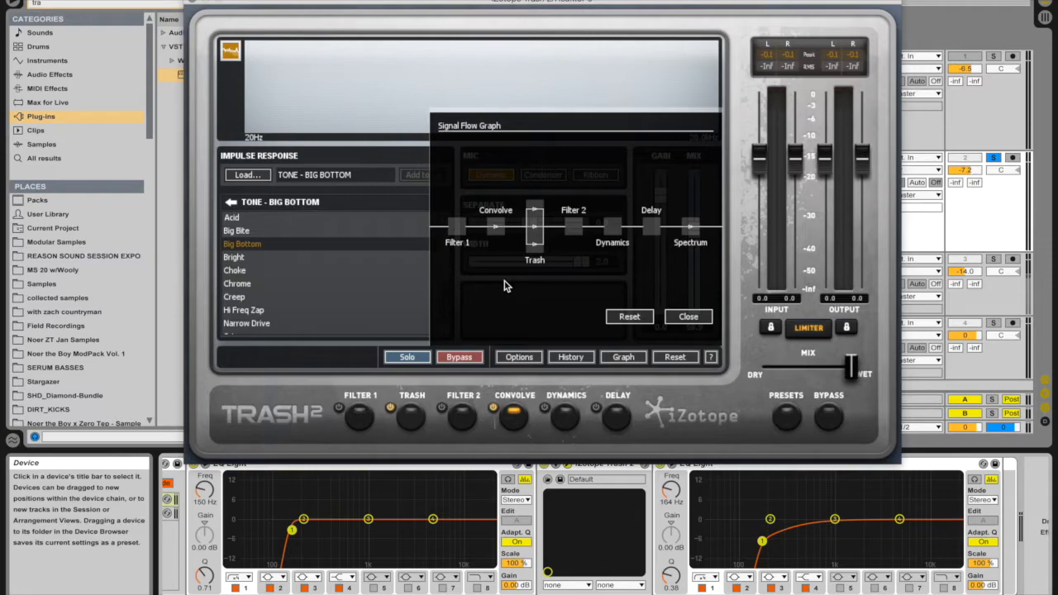
pyautogui.press('space')
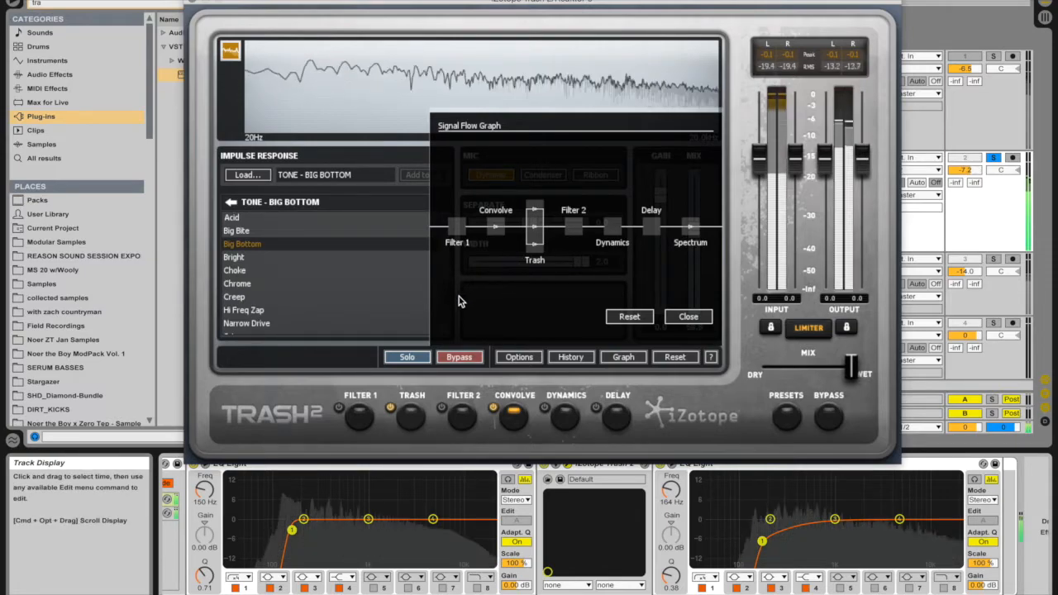
pyautogui.click(508, 225)
pyautogui.moveTo(508, 228); pyautogui.dragTo(480, 230)
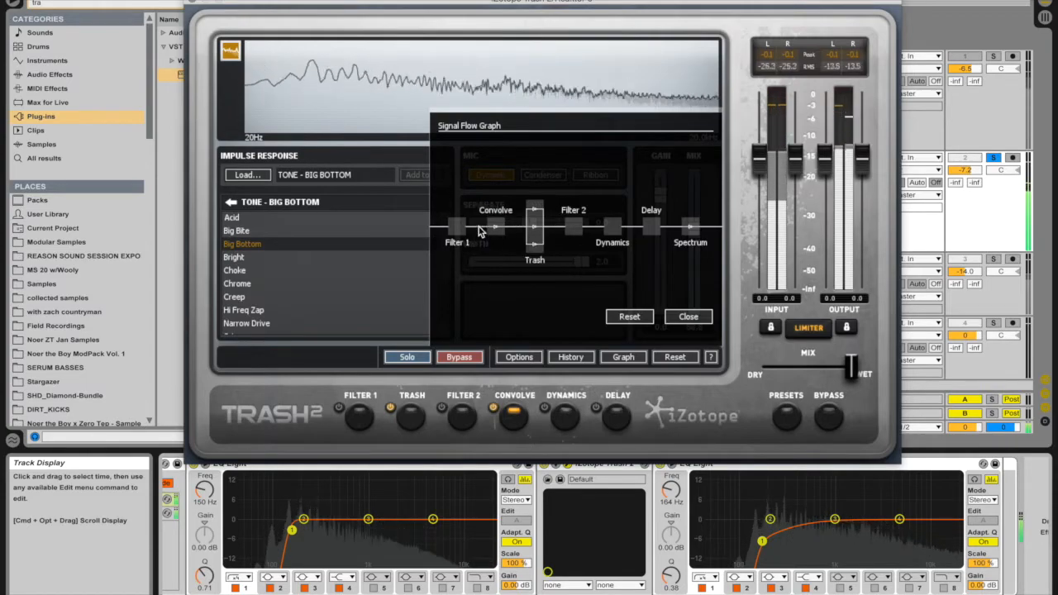
pyautogui.click(694, 319)
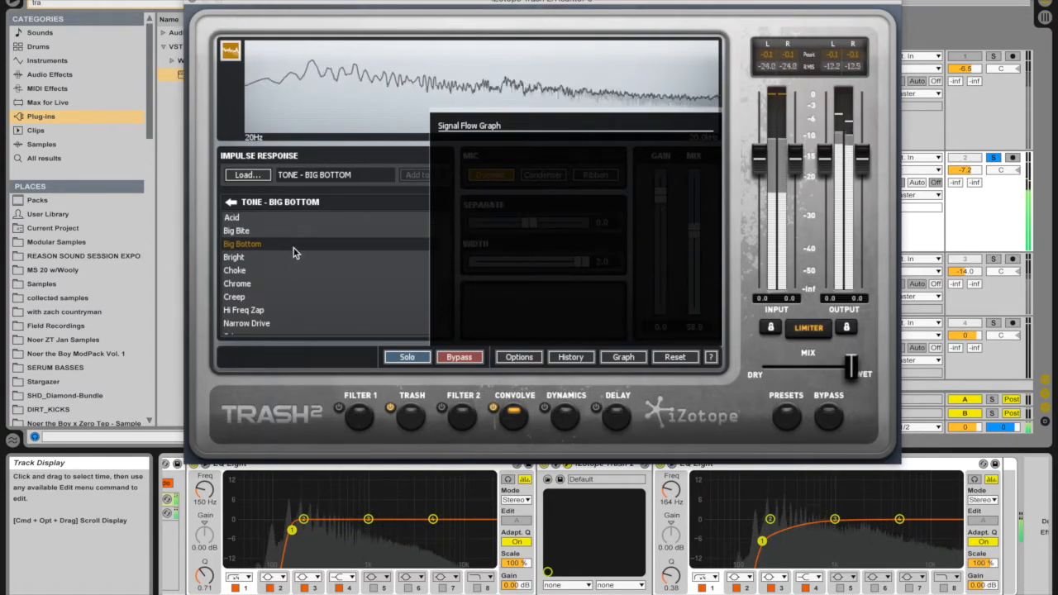
# - Load the Big Bite impulse response, lower the Convolve mix to 39.5 and choose the Condenser mic after comparing it with Ribbon
pyautogui.click(236, 219)
pyautogui.click(237, 230)
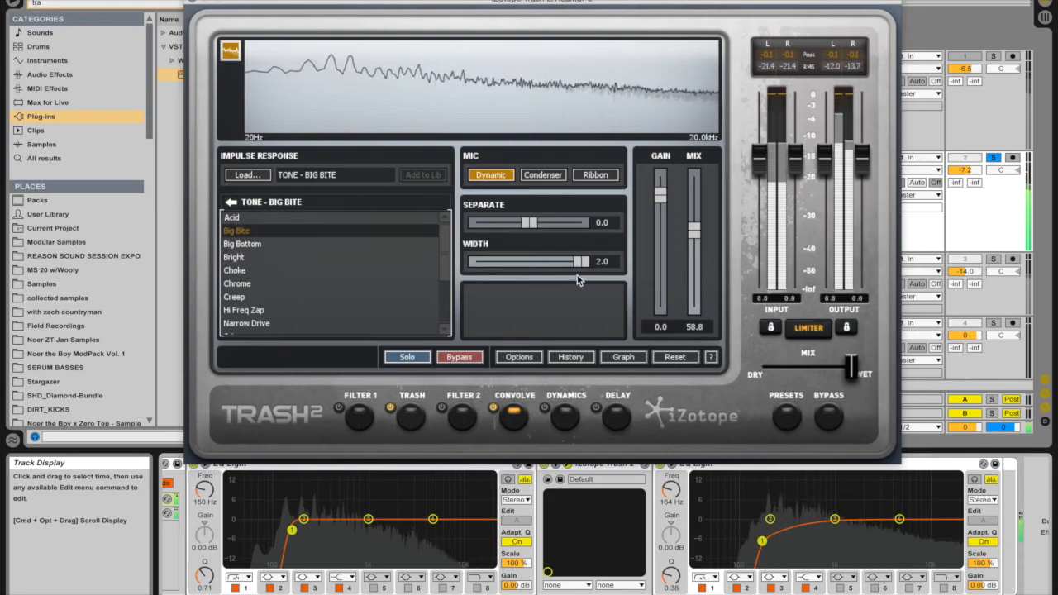
pyautogui.moveTo(693, 248); pyautogui.dragTo(693, 263)
pyautogui.click(538, 176)
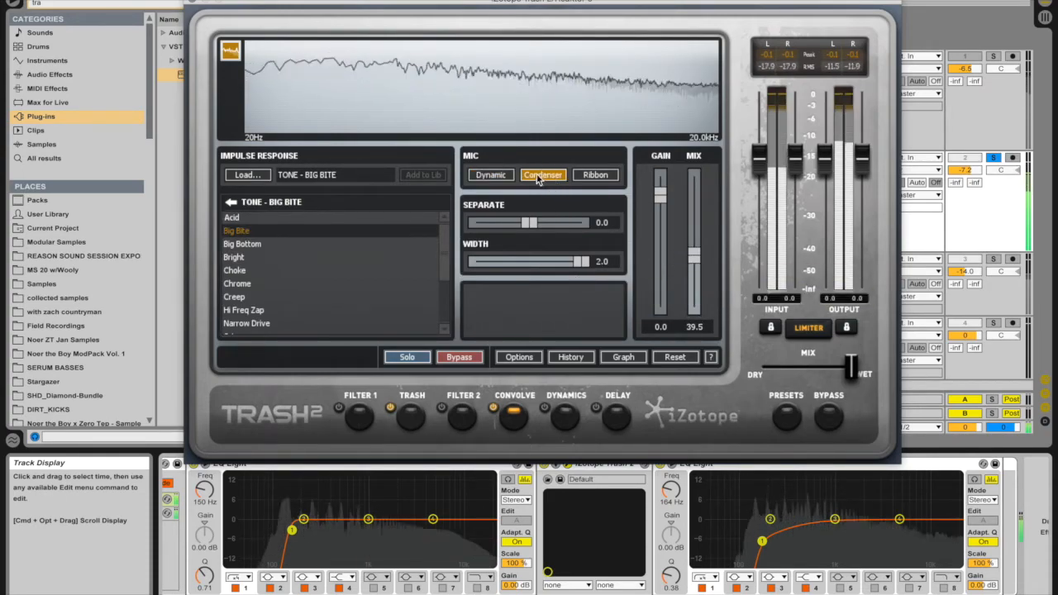
pyautogui.click(595, 176)
pyautogui.click(544, 177)
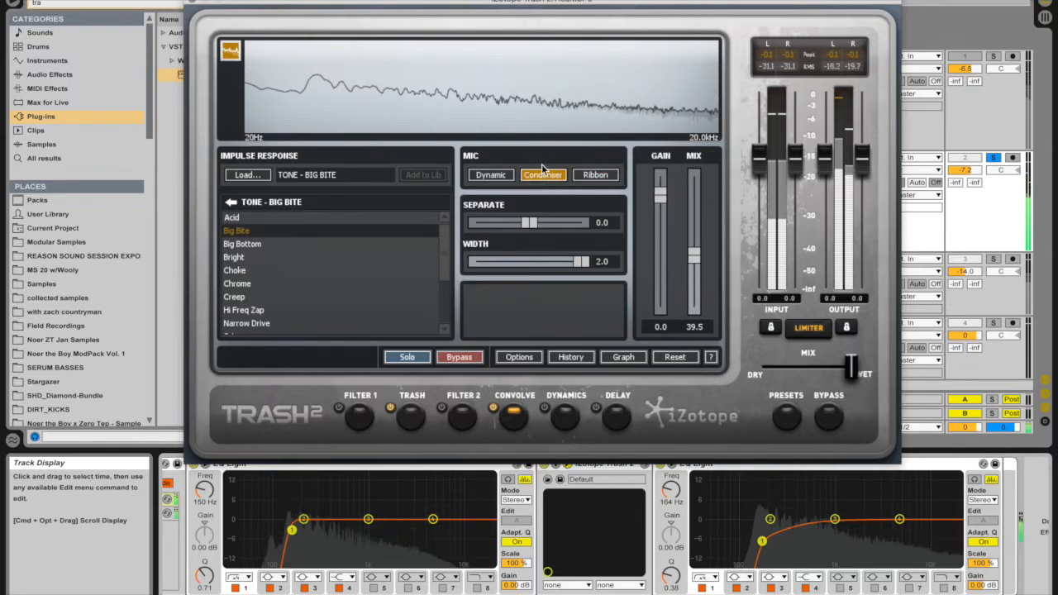
pyautogui.press('space')
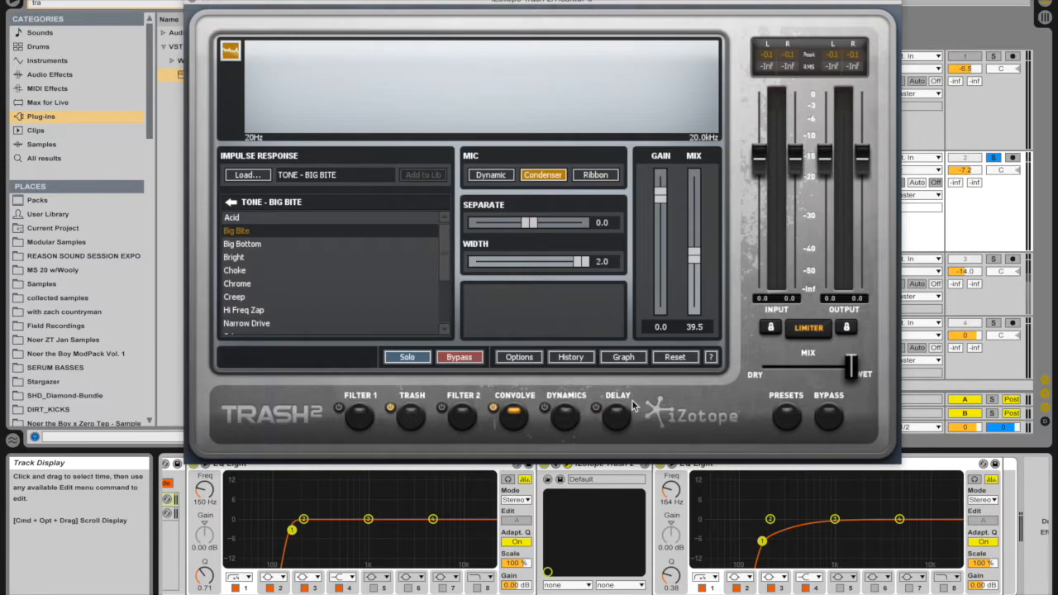
# - Reroute Filter 1 in the signal flow graph so it runs parallel to Filter 2 after Trash
pyautogui.click(624, 359)
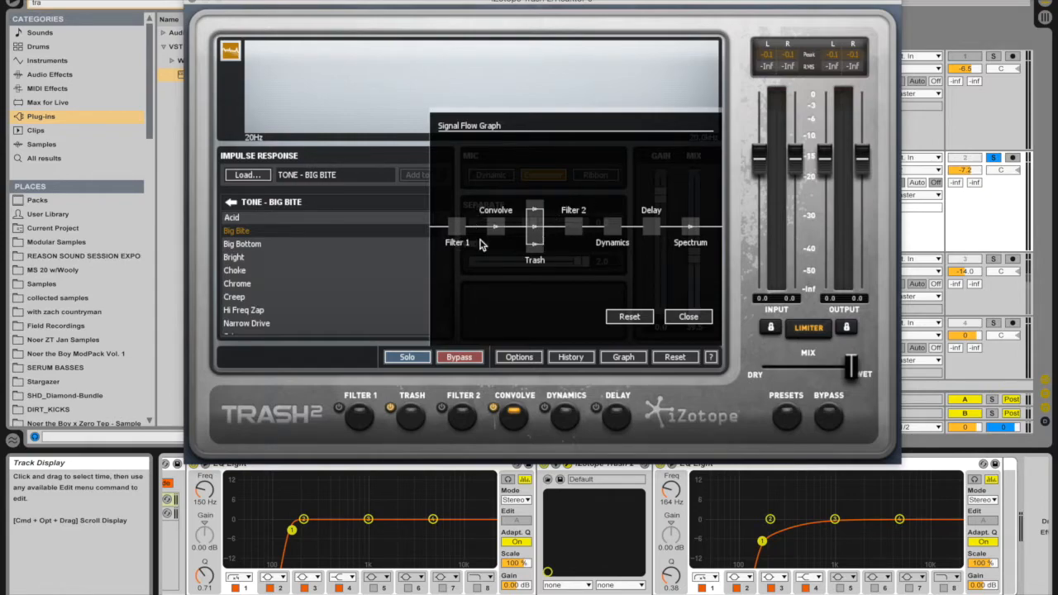
pyautogui.moveTo(458, 233); pyautogui.dragTo(568, 169)
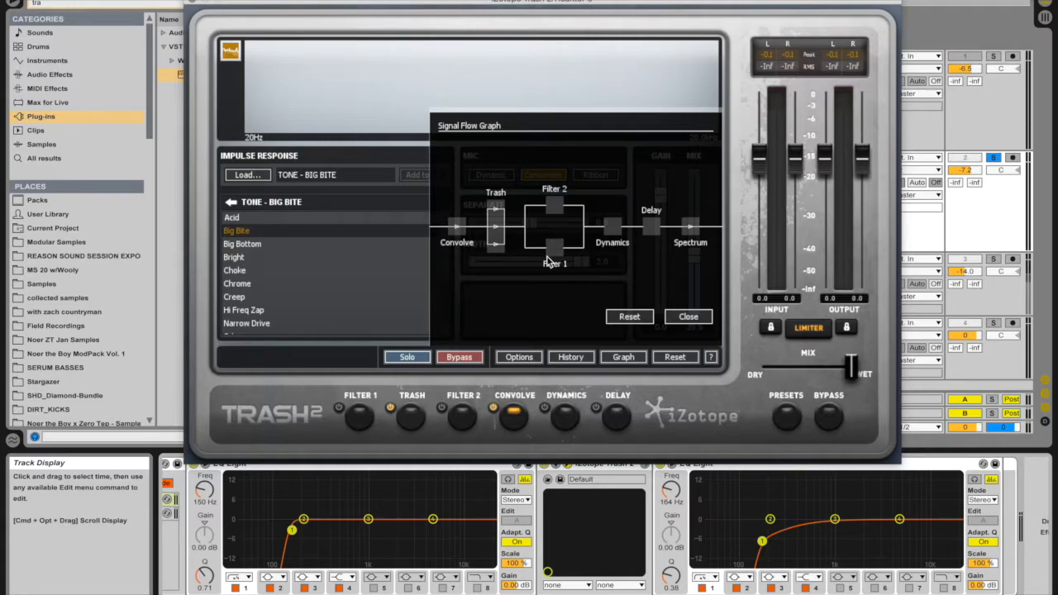
pyautogui.click(695, 317)
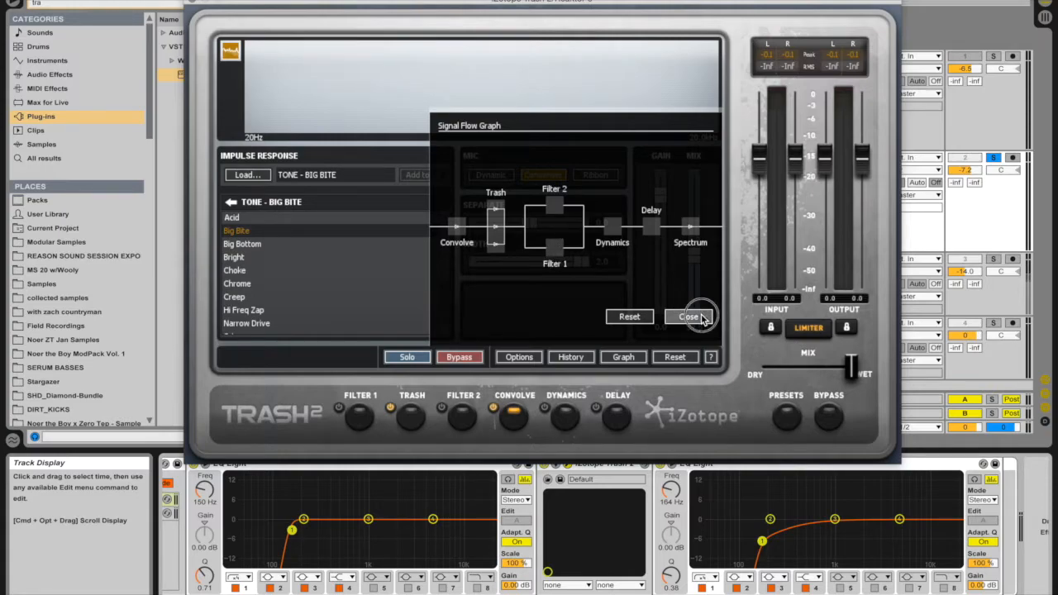
# - Enable Filter 1, then give node 4 LFO modulation and the Screaming Peak filter type
pyautogui.click(361, 396)
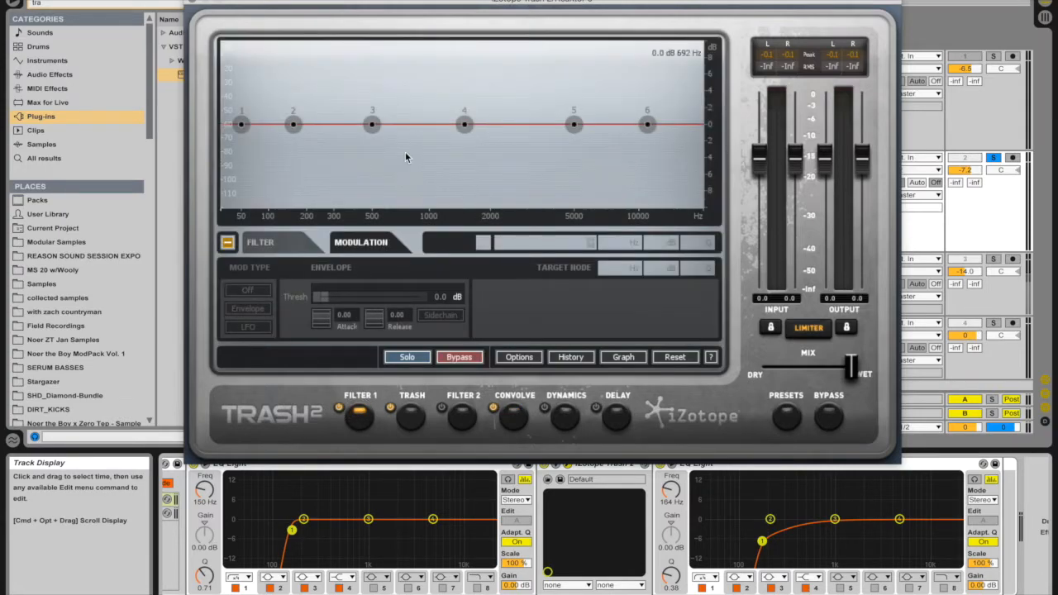
pyautogui.click(465, 124)
pyautogui.click(247, 327)
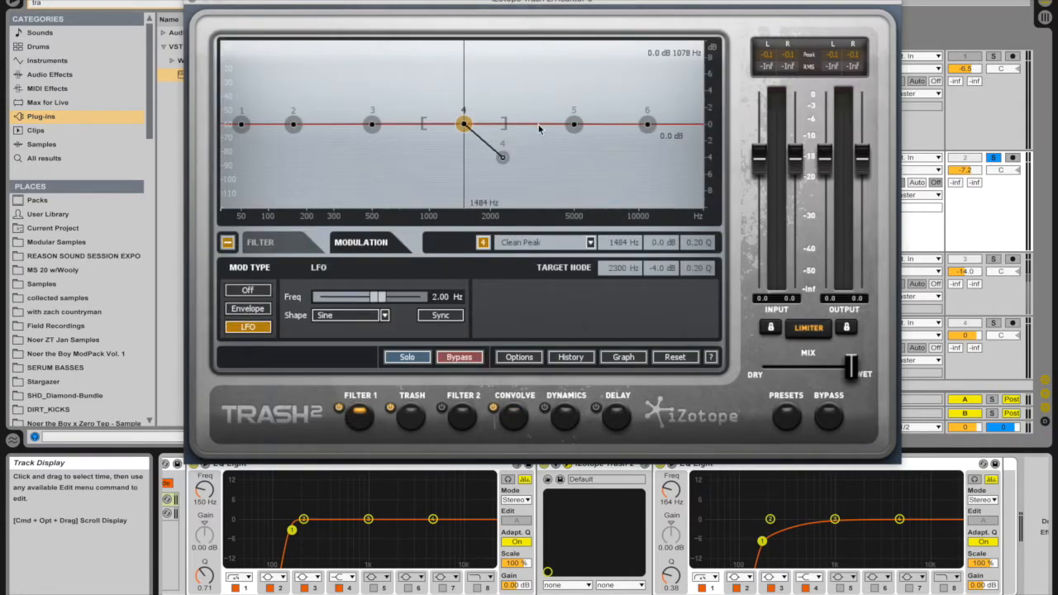
pyautogui.click(529, 241)
pyautogui.moveTo(525, 161)
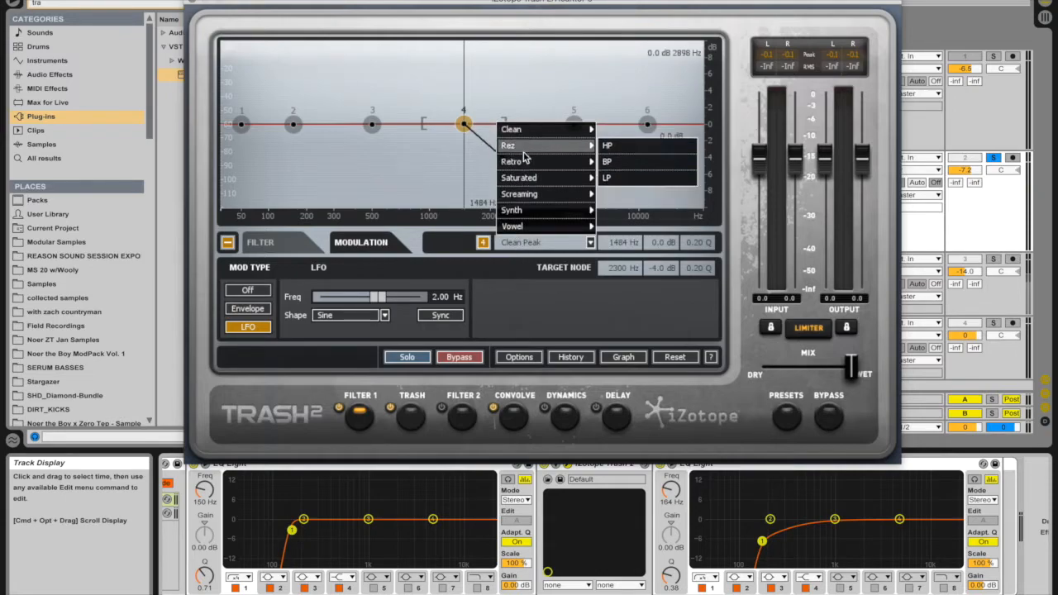
pyautogui.moveTo(520, 197)
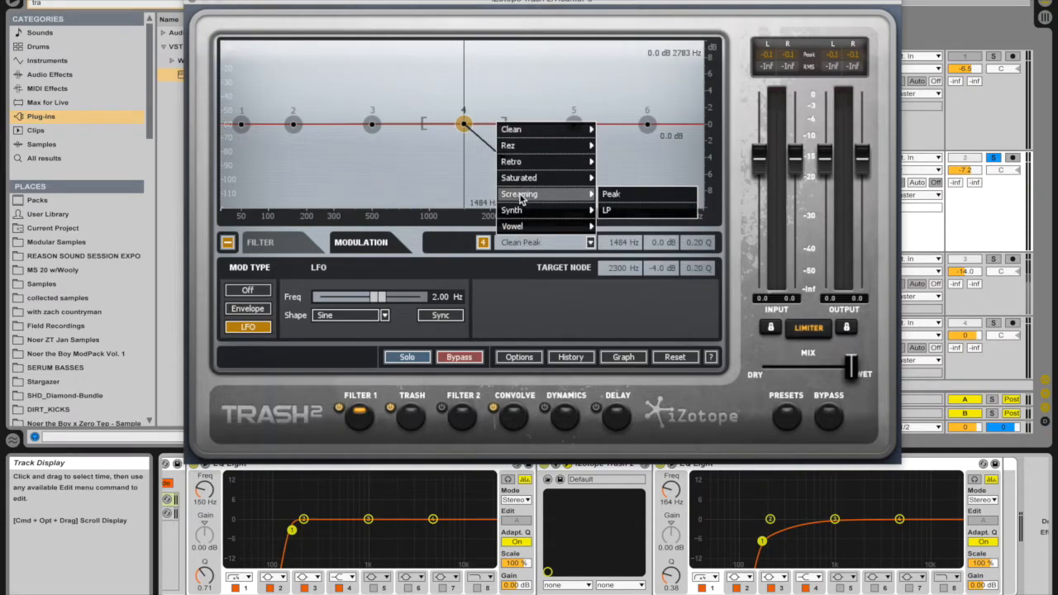
pyautogui.click(611, 193)
# - Place Filter 1's node 4 at 855 Hz with its LFO target at 6082 Hz, and sync the LFO at rate 4 (.)
pyautogui.moveTo(501, 124); pyautogui.dragTo(416, 124)
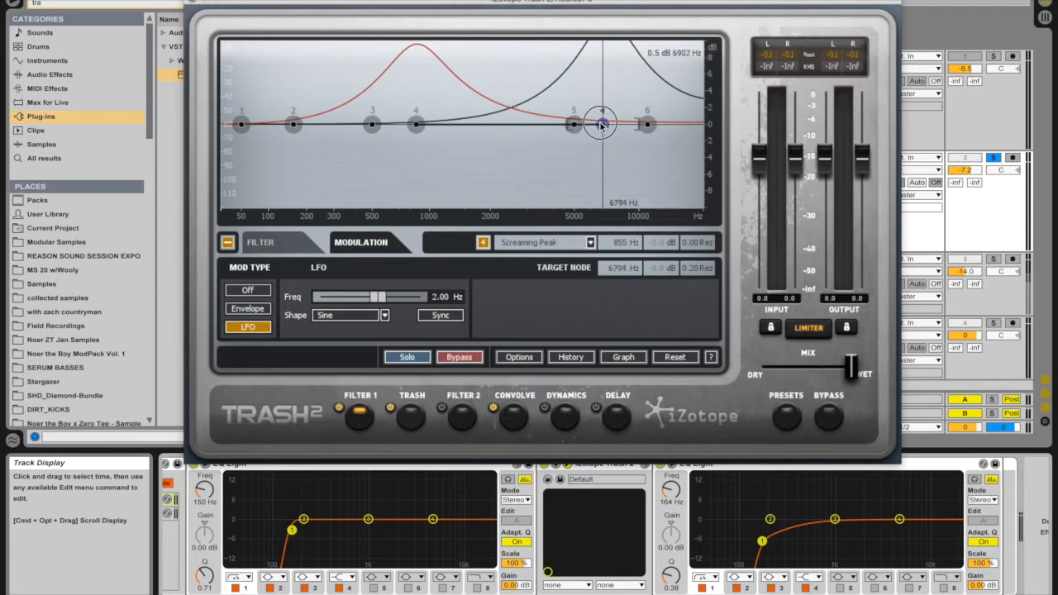
pyautogui.click(441, 317)
pyautogui.moveTo(378, 305)
pyautogui.mouseDown()
pyautogui.moveTo(347, 299)
pyautogui.moveTo(376, 299)
pyautogui.mouseUp()
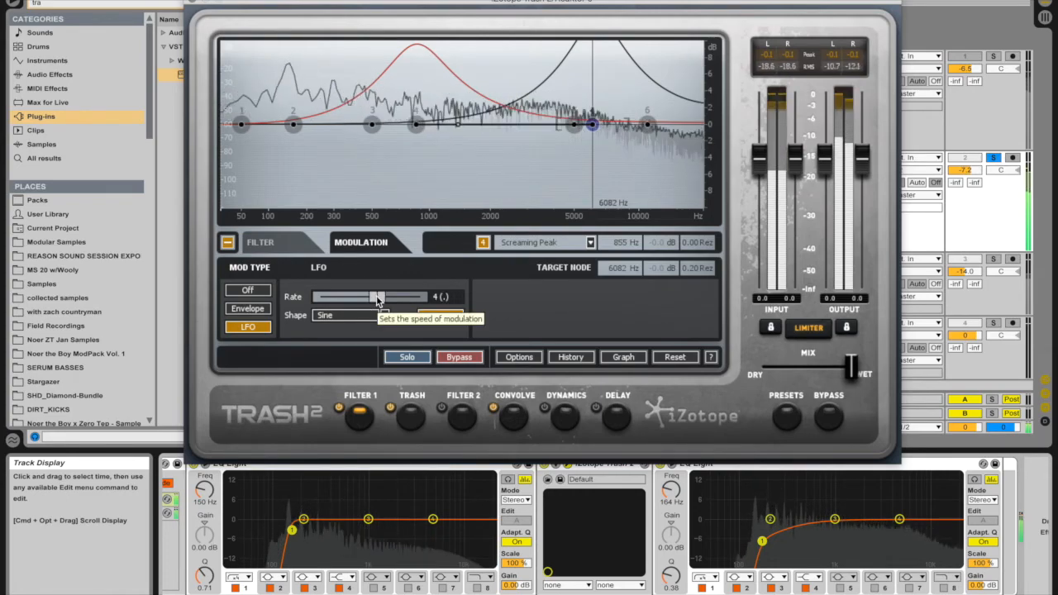
pyautogui.click(339, 409)
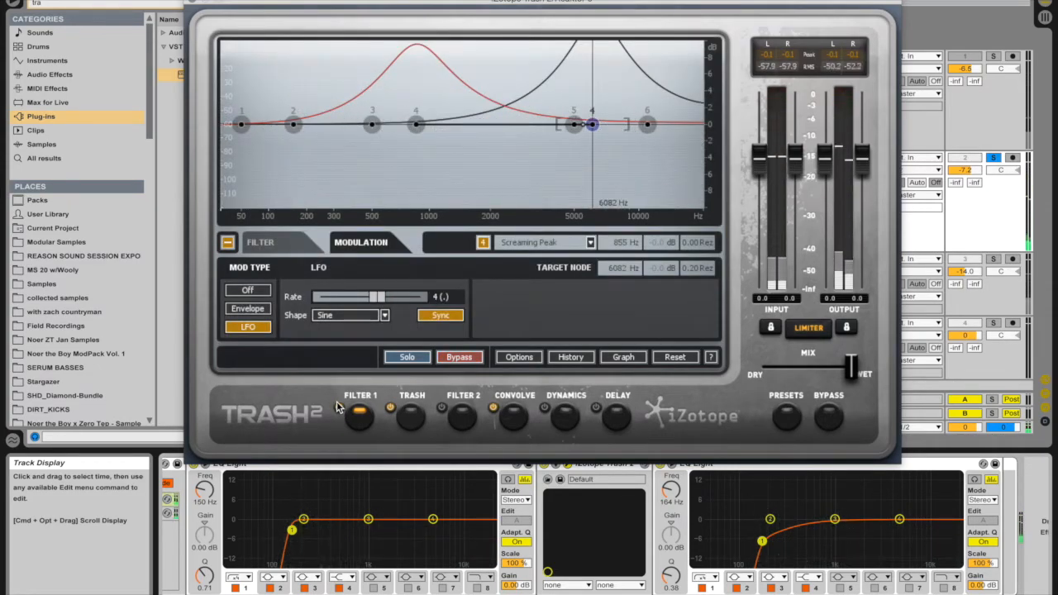
# - Enable Filter 2 and set its node 5 to Saturated LP at about 2783 Hz
pyautogui.click(465, 418)
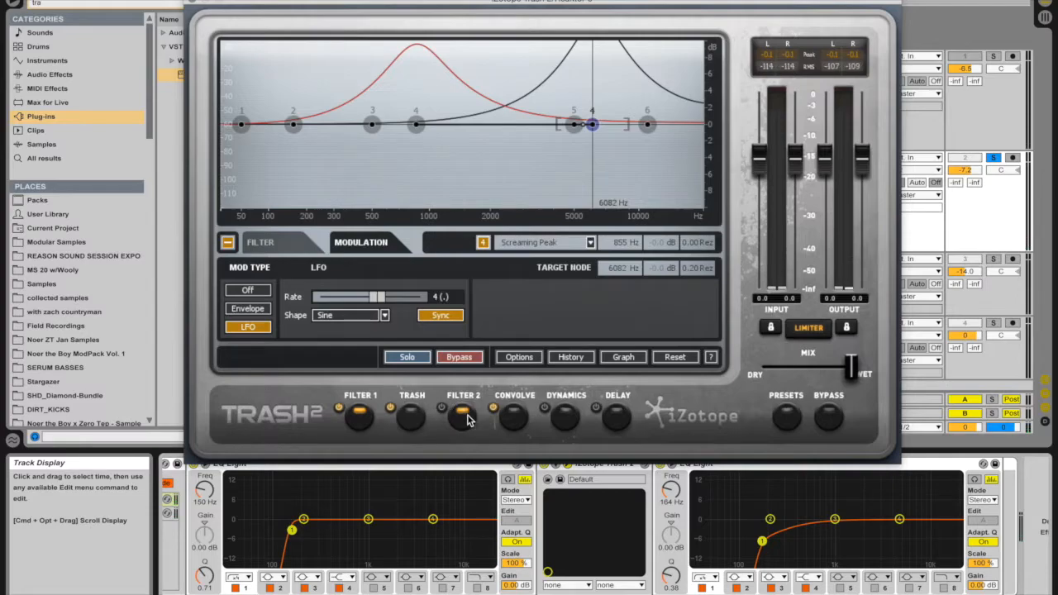
pyautogui.click(441, 410)
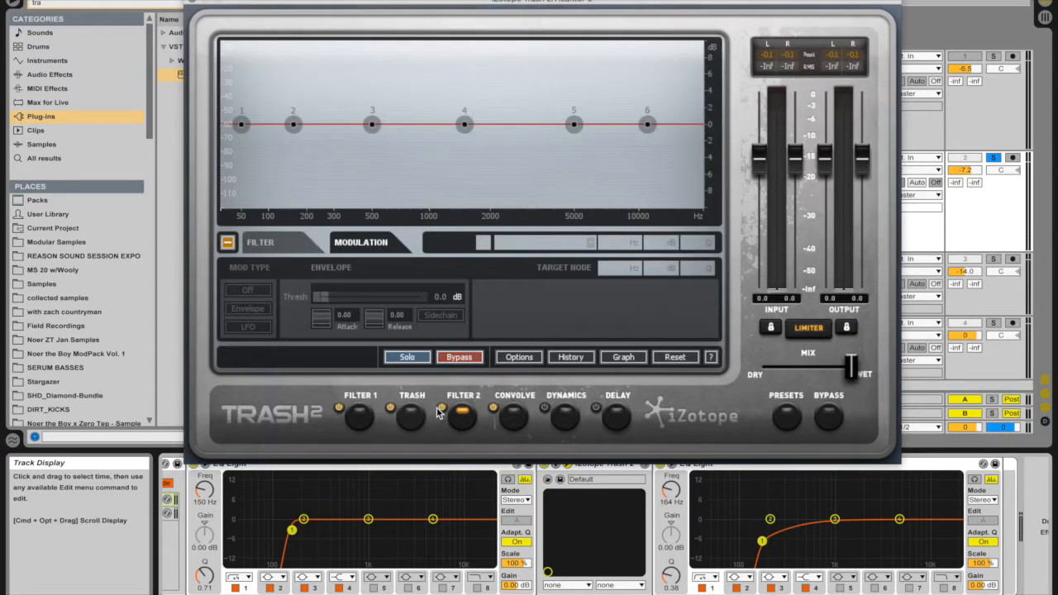
pyautogui.click(573, 125)
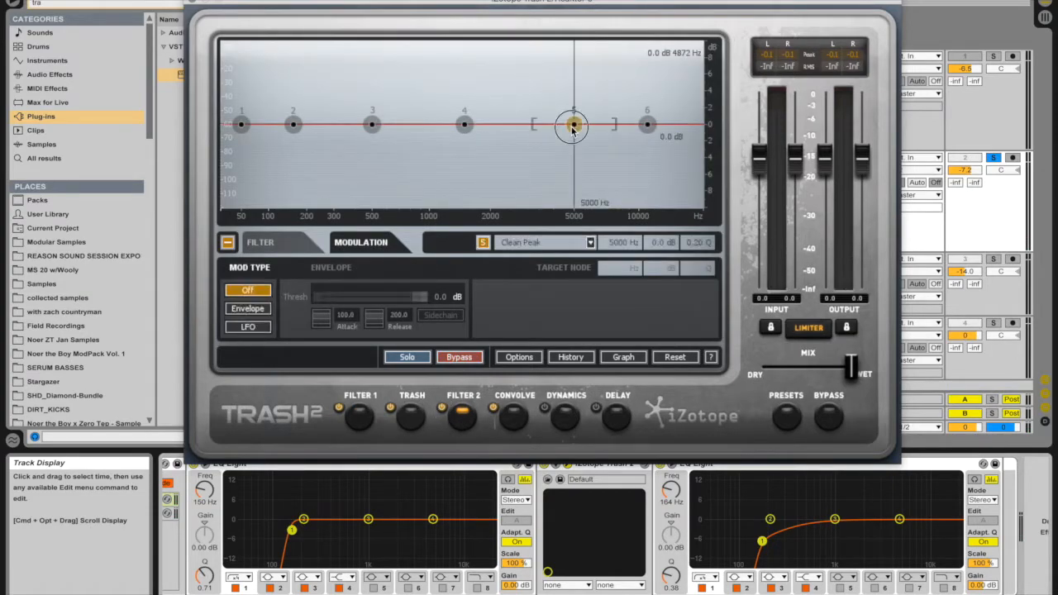
pyautogui.click(548, 242)
pyautogui.moveTo(544, 178)
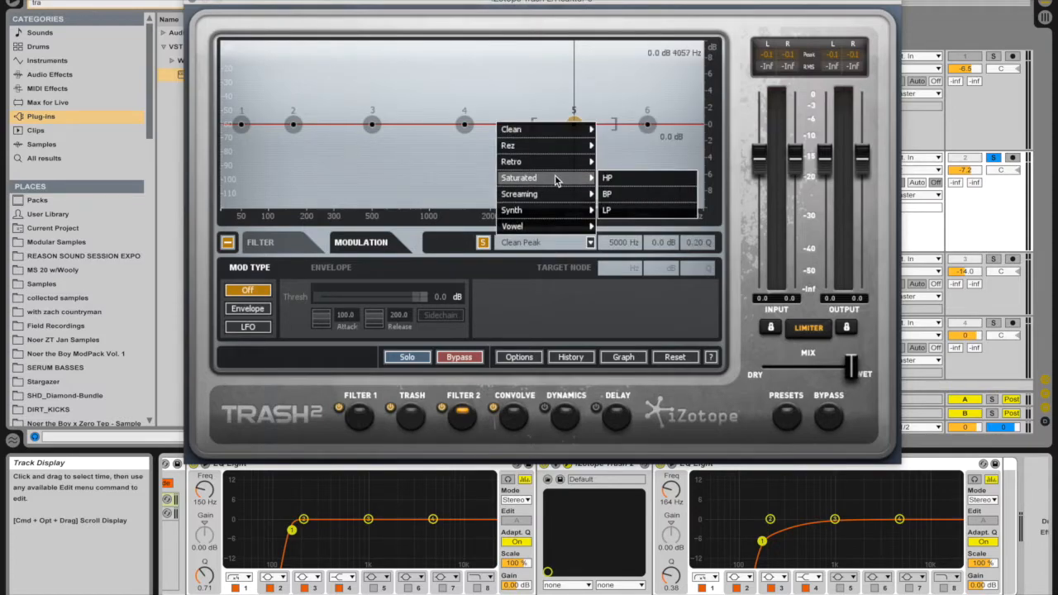
pyautogui.click(607, 210)
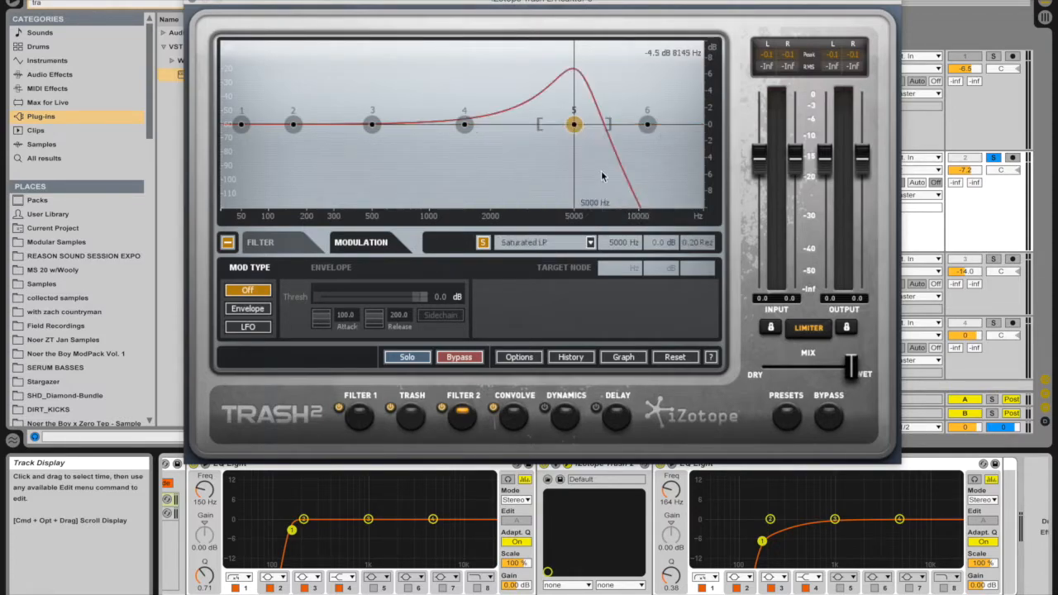
pyautogui.moveTo(573, 125); pyautogui.dragTo(517, 125)
# - Apply LFO modulation to Filter 2's node 5 with the target at 9385 Hz, toggling the modulation off and on to compare
pyautogui.click(248, 327)
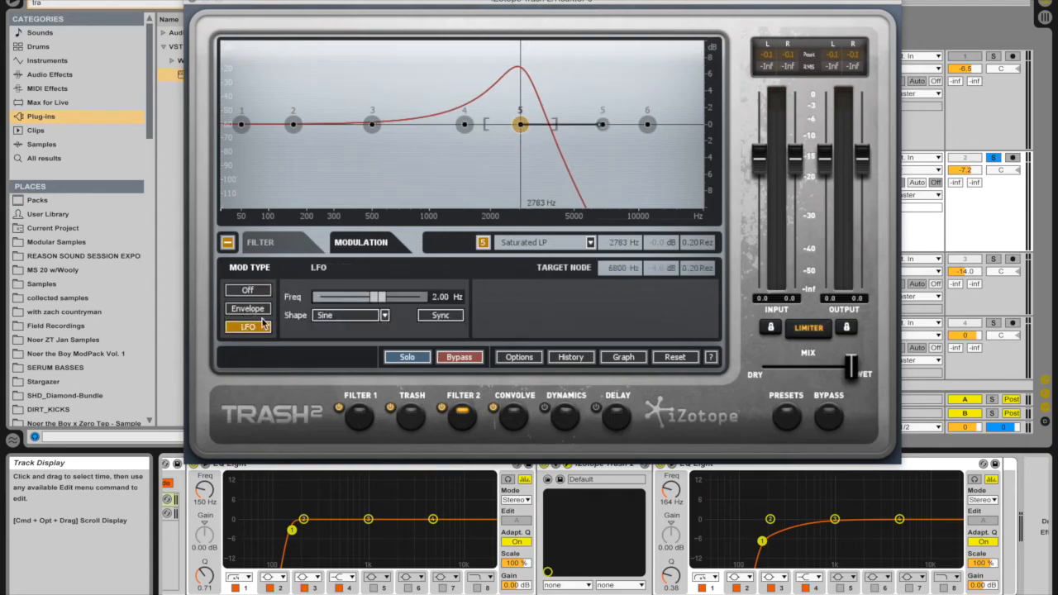
pyautogui.moveTo(612, 125); pyautogui.dragTo(631, 126)
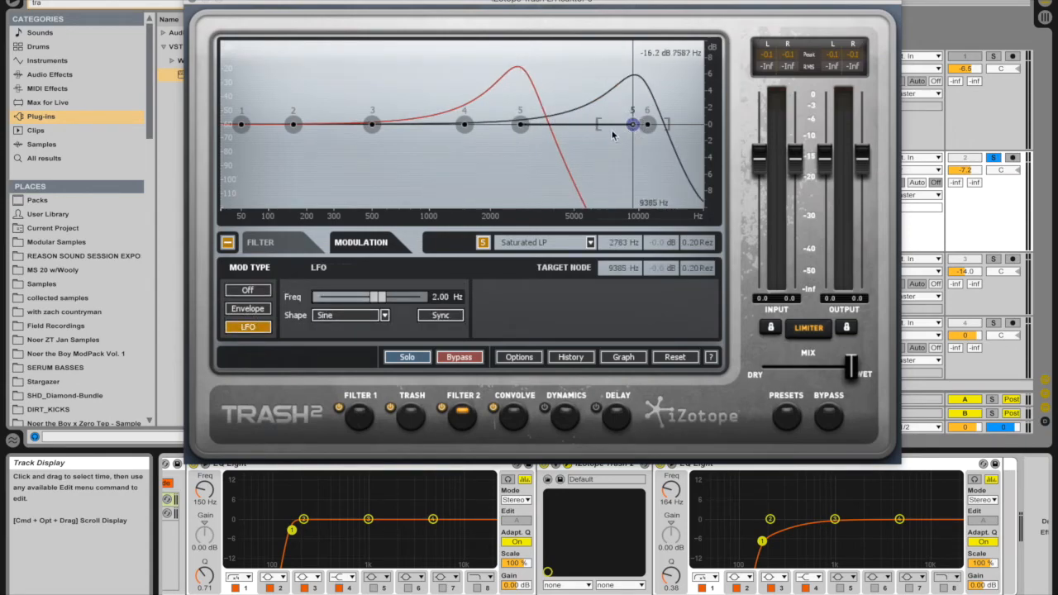
pyautogui.click(253, 293)
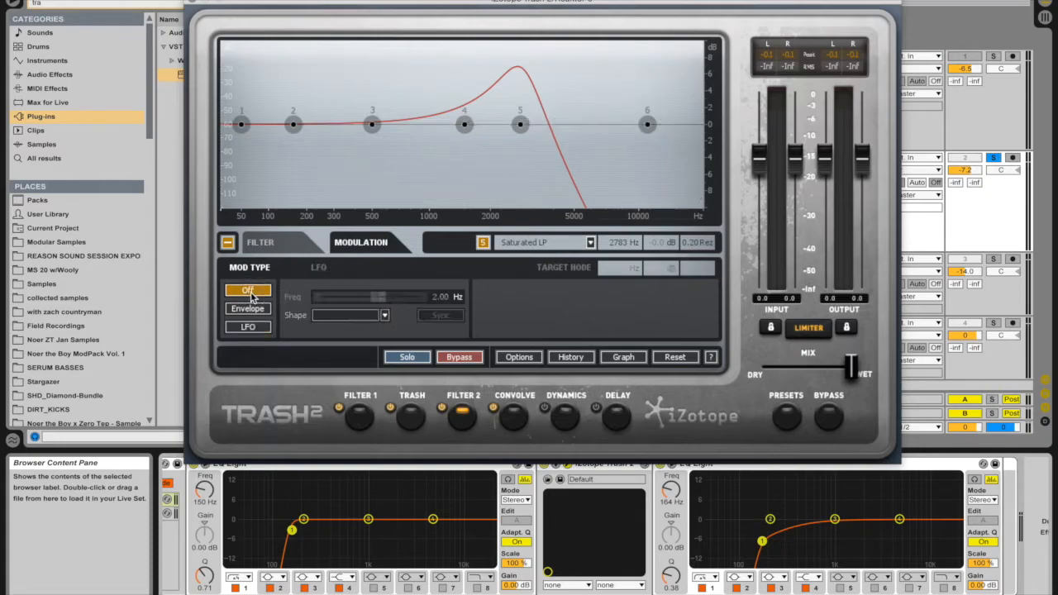
pyautogui.click(248, 327)
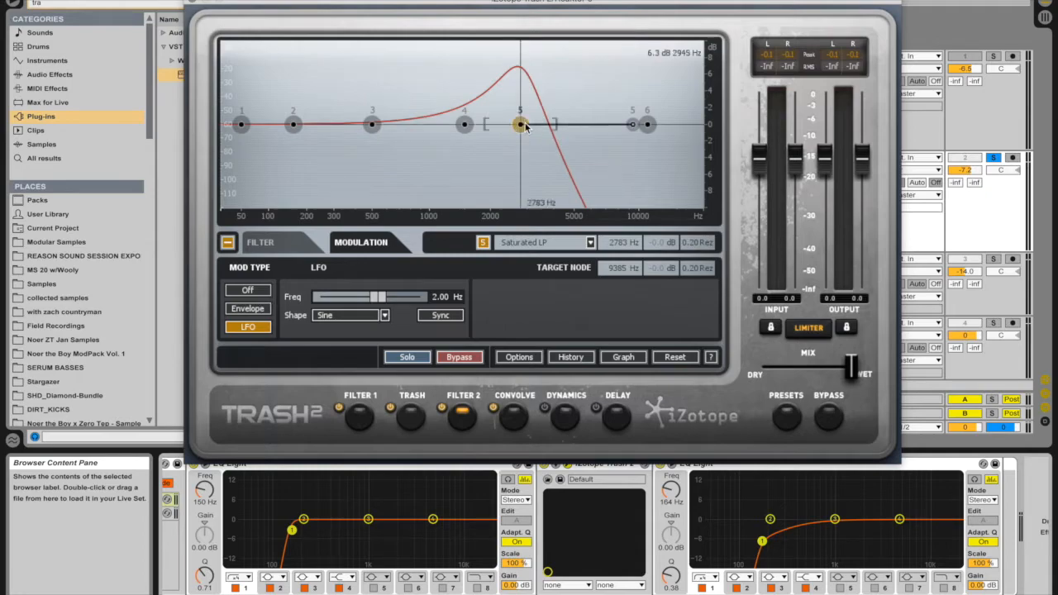
# - Sync node 5's LFO at rate 2 and lower the node to 583 Hz while auditioning the sweep
pyautogui.click(441, 317)
pyautogui.moveTo(381, 297); pyautogui.dragTo(352, 298)
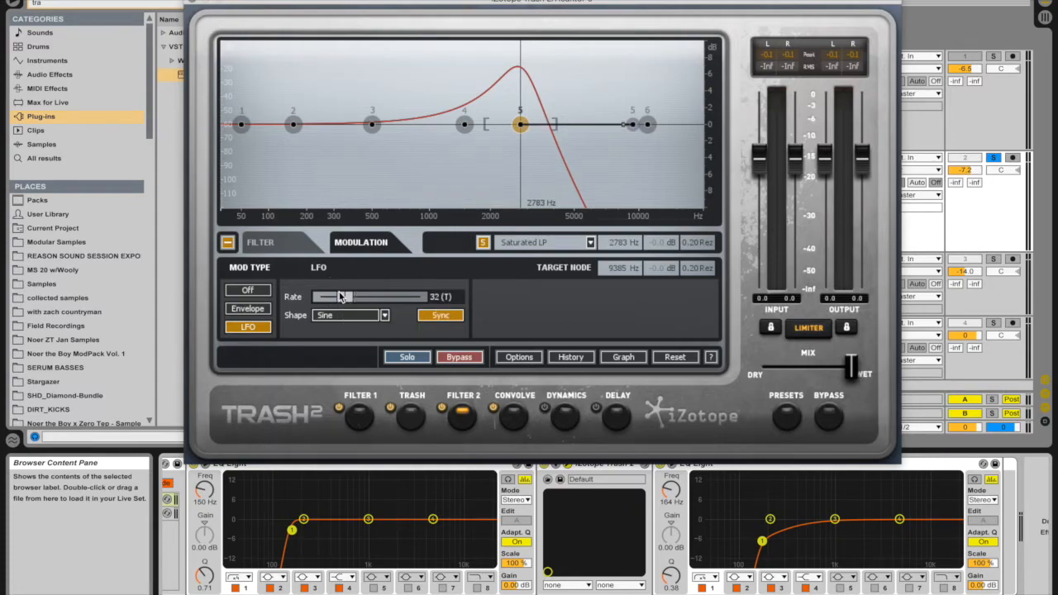
pyautogui.press('space')
pyautogui.moveTo(341, 298); pyautogui.dragTo(407, 296)
pyautogui.moveTo(520, 125); pyautogui.dragTo(347, 120)
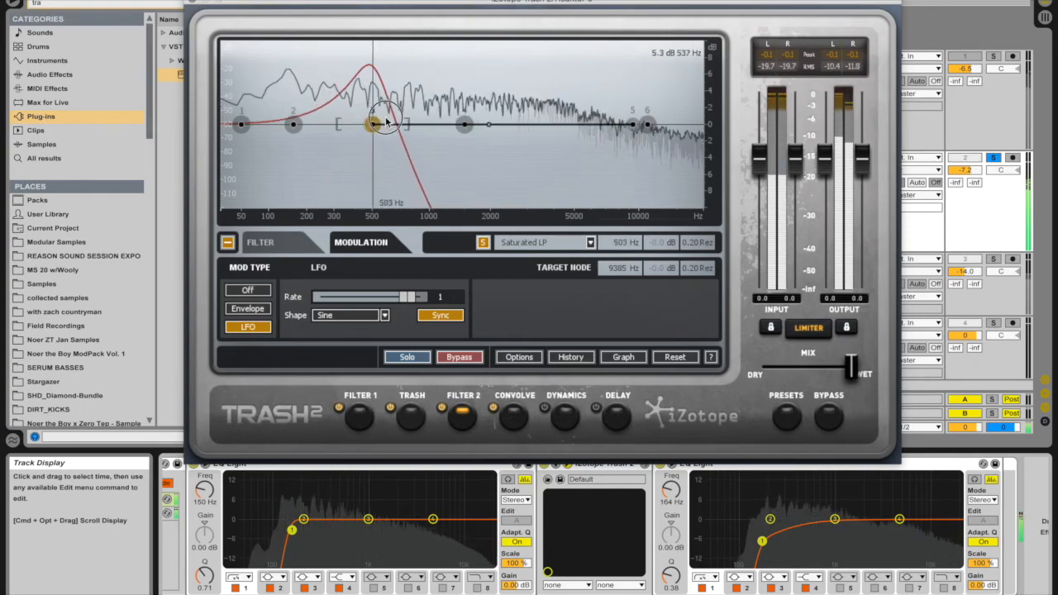
pyautogui.moveTo(406, 296); pyautogui.dragTo(398, 303)
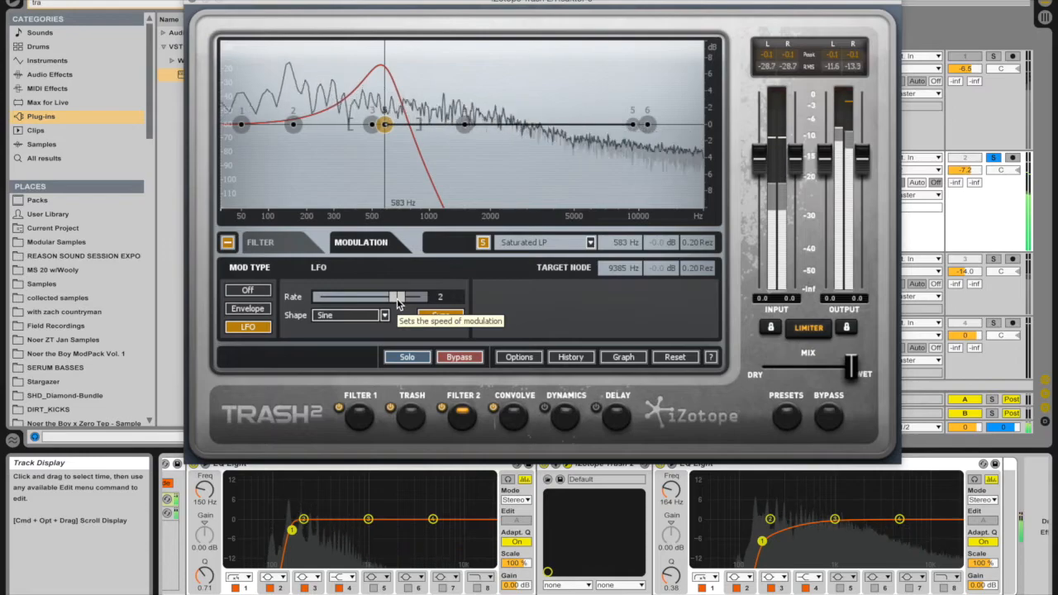
pyautogui.press('space')
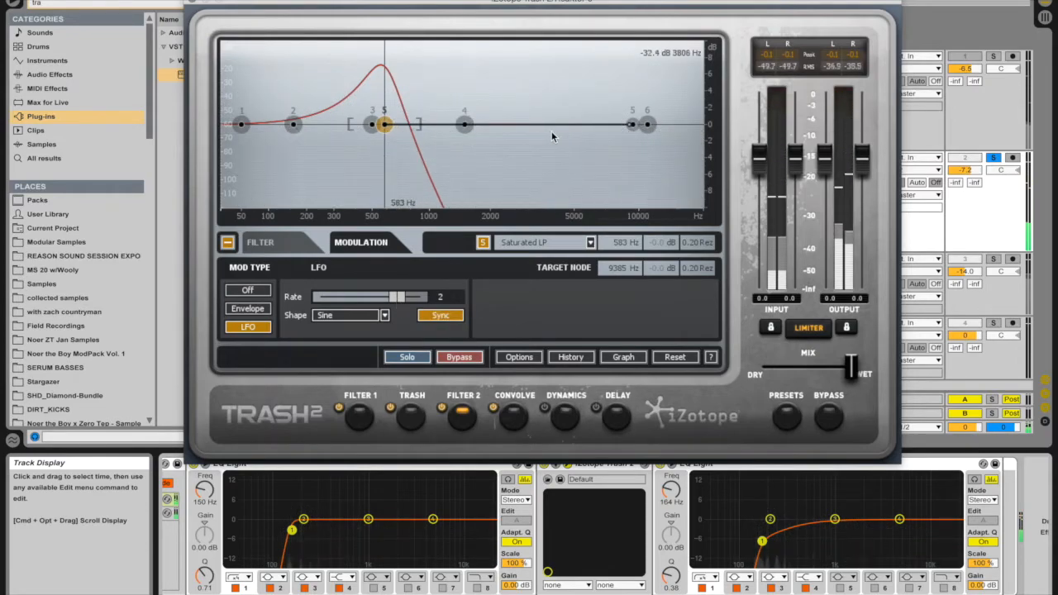
# - Apply LFO modulation to Filter 2's high-shelf node 6 and place its target at 1559 Hz and 7.8 dB
pyautogui.click(648, 124)
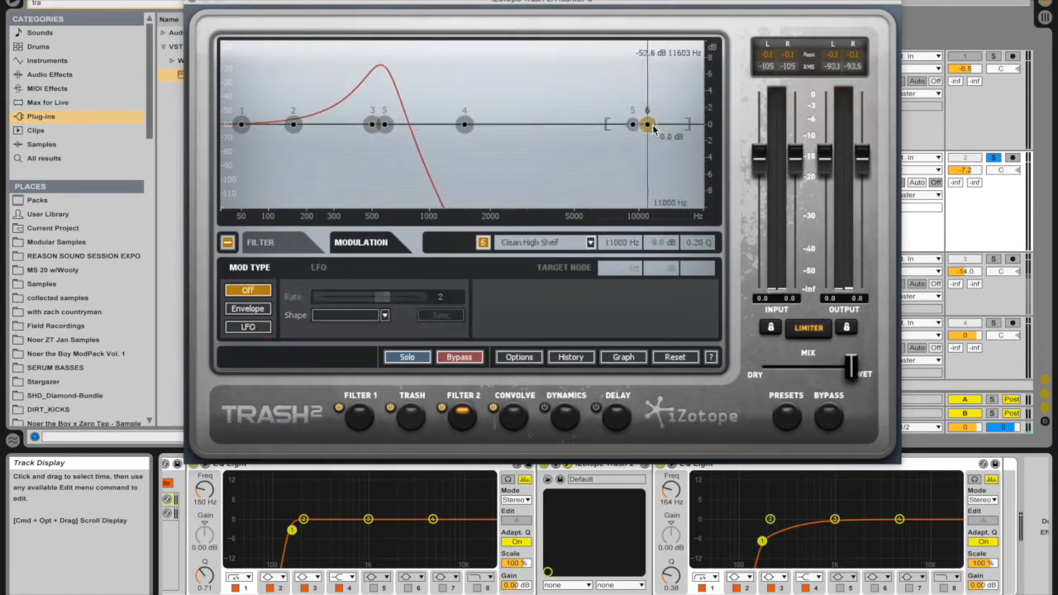
pyautogui.click(246, 327)
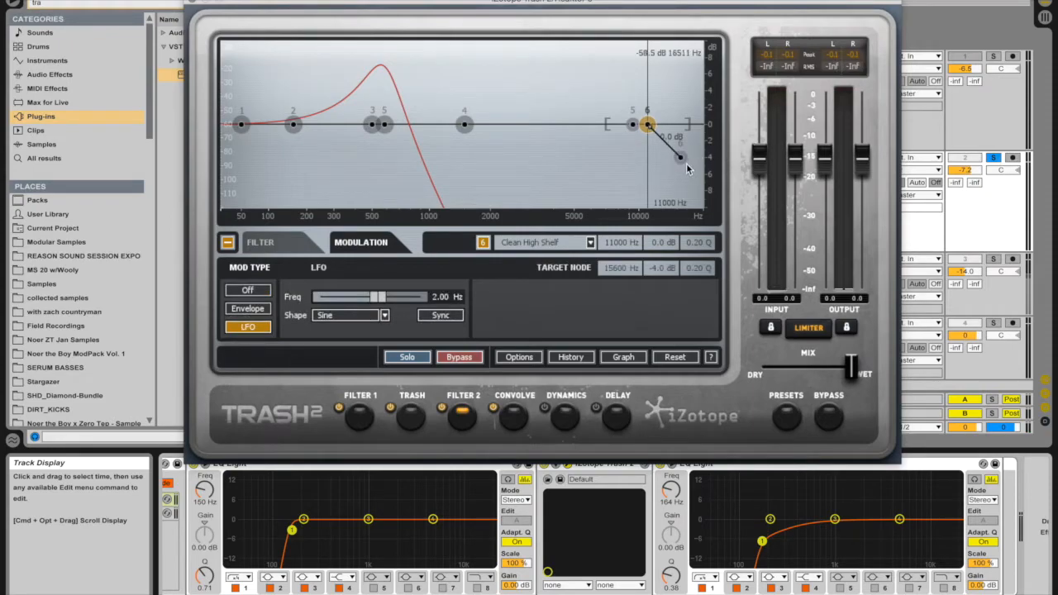
pyautogui.moveTo(682, 159); pyautogui.dragTo(469, 59)
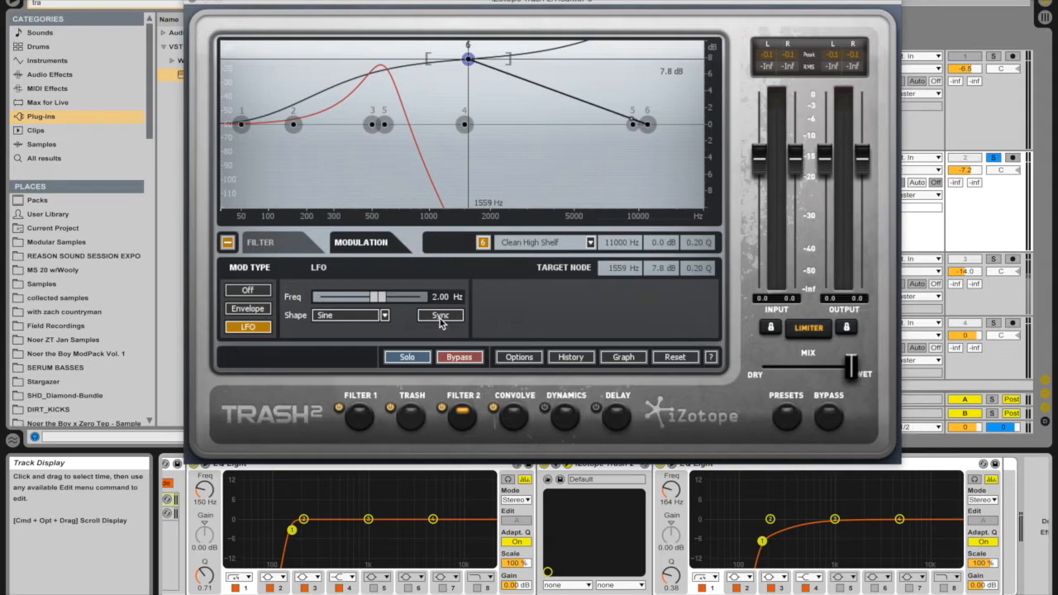
# - Sync Filter 2 node 6's LFO at rate 4 and sweep its target to about 3657 Hz and 2.0 dB during playback
pyautogui.press('space')
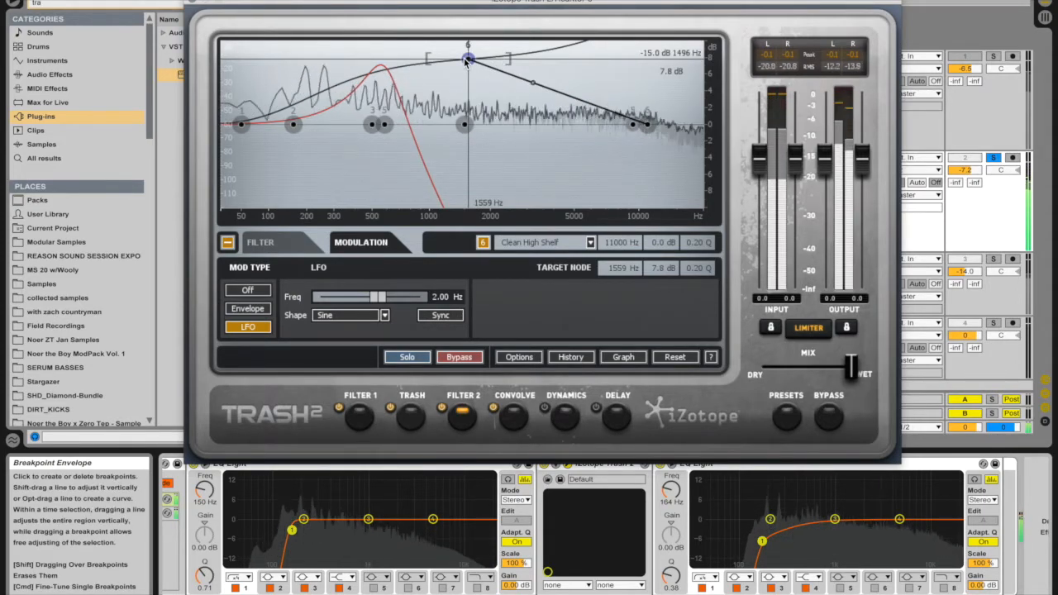
pyautogui.moveTo(468, 62); pyautogui.dragTo(522, 85)
pyautogui.click(436, 319)
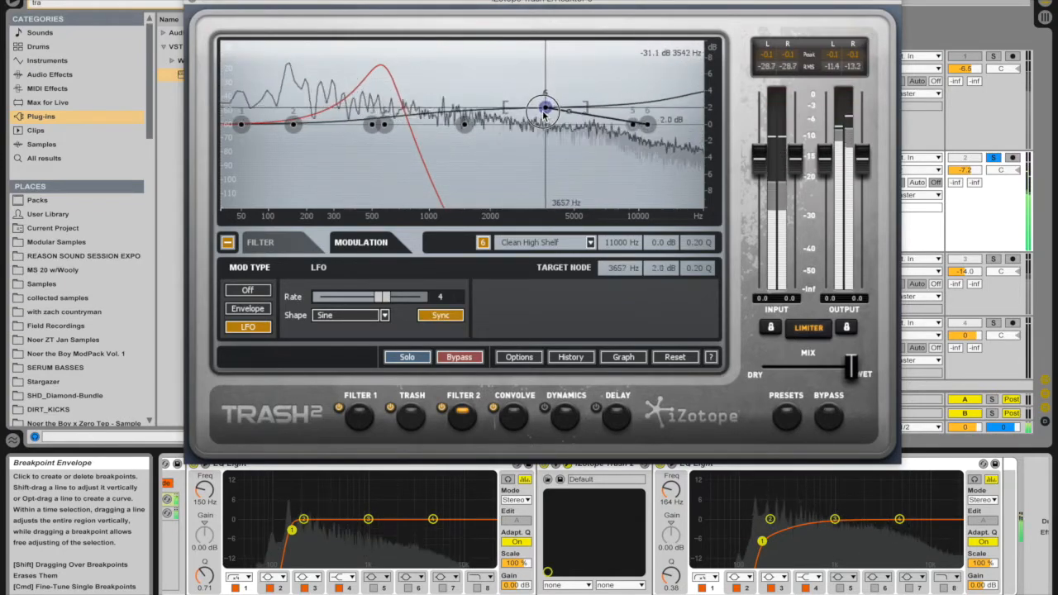
pyautogui.moveTo(538, 163); pyautogui.dragTo(557, 79)
# - Change Filter 2's node 6 to Retro HP and audition it with the target at 2012 Hz and LFO rate 32
pyautogui.moveTo(559, 242); pyautogui.dragTo(613, 163)
pyautogui.press('space')
pyautogui.moveTo(557, 126); pyautogui.dragTo(495, 120)
pyautogui.moveTo(385, 297); pyautogui.dragTo(341, 299)
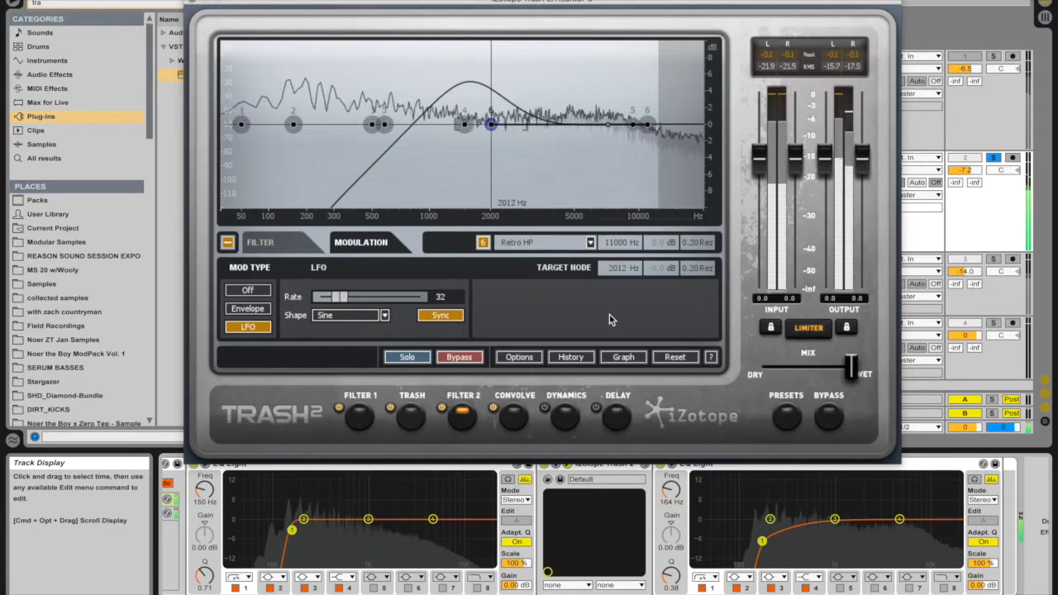
pyautogui.press('space')
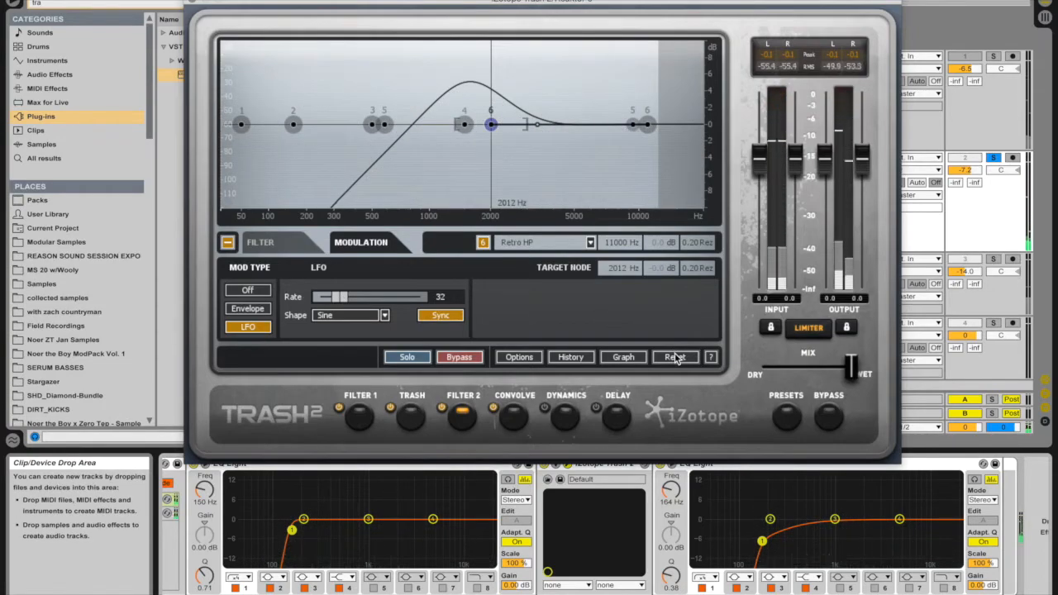
# - Reset Filter 2 to its default settings and briefly play the bass loop
pyautogui.click(675, 358)
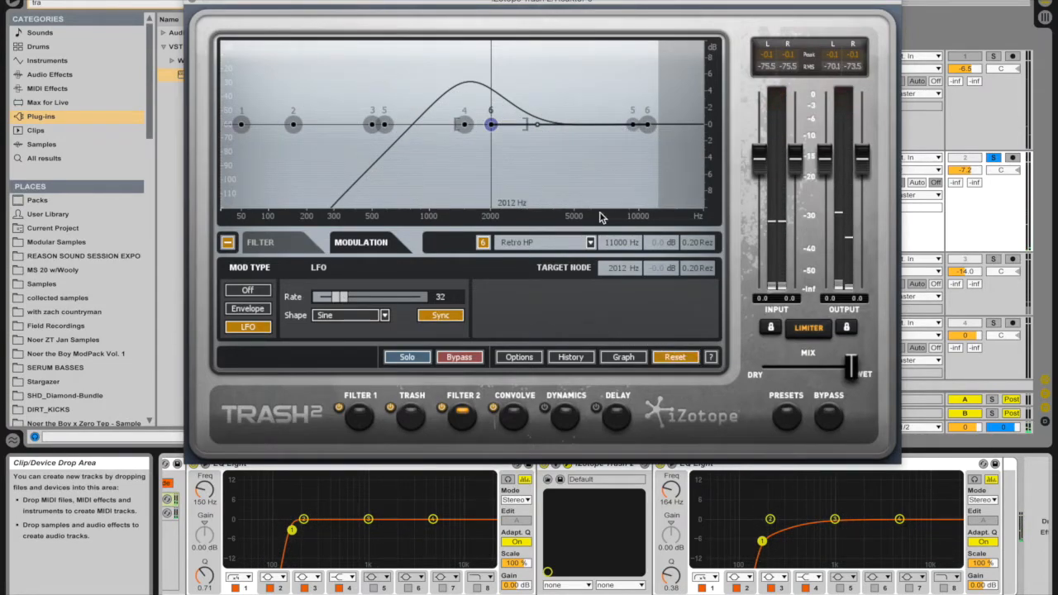
pyautogui.press('space')
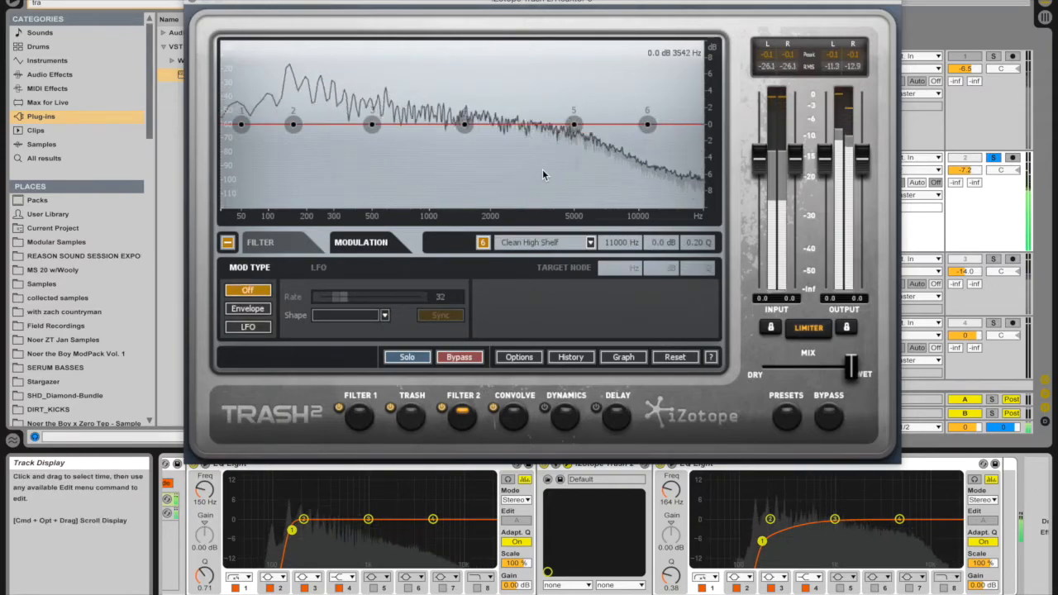
pyautogui.press('space')
# - Apply LFO modulation to Filter 2's node 4 and set the node to Screaming Peak at about 312 Hz
pyautogui.click(464, 124)
pyautogui.click(248, 326)
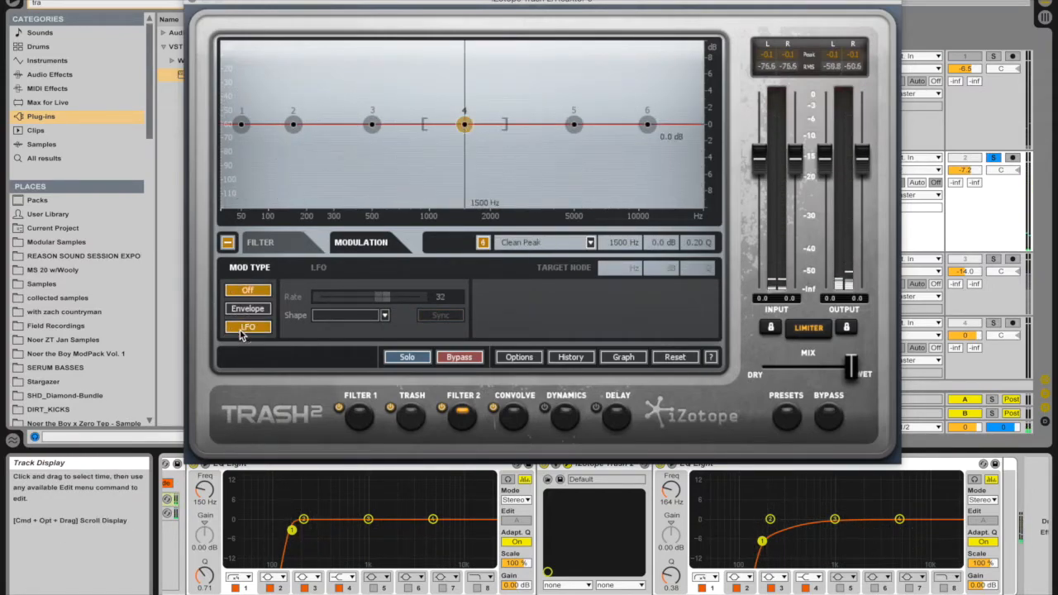
pyautogui.click(538, 243)
pyautogui.moveTo(530, 195)
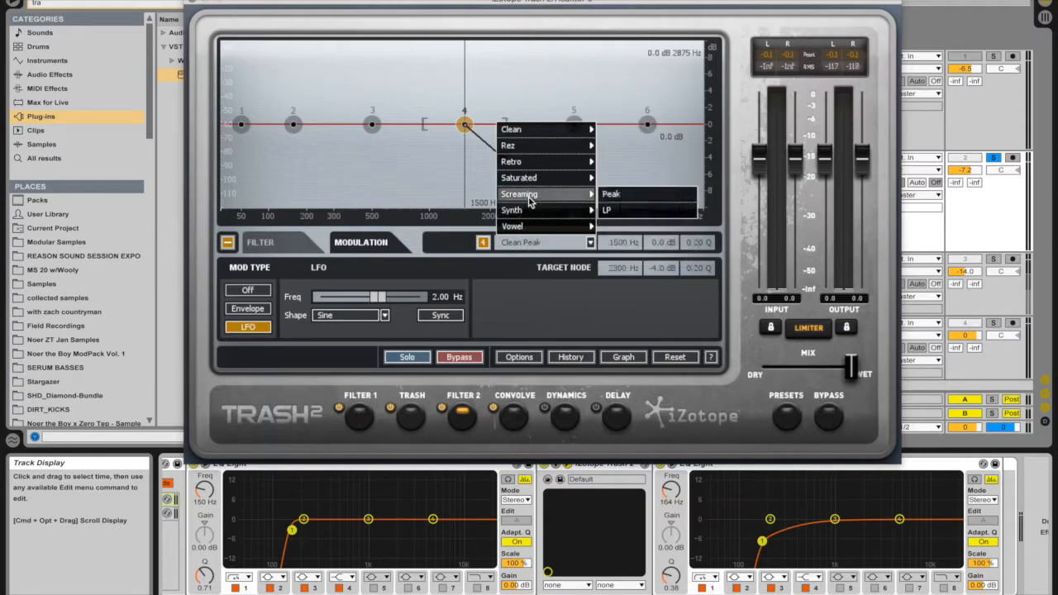
pyautogui.click(616, 194)
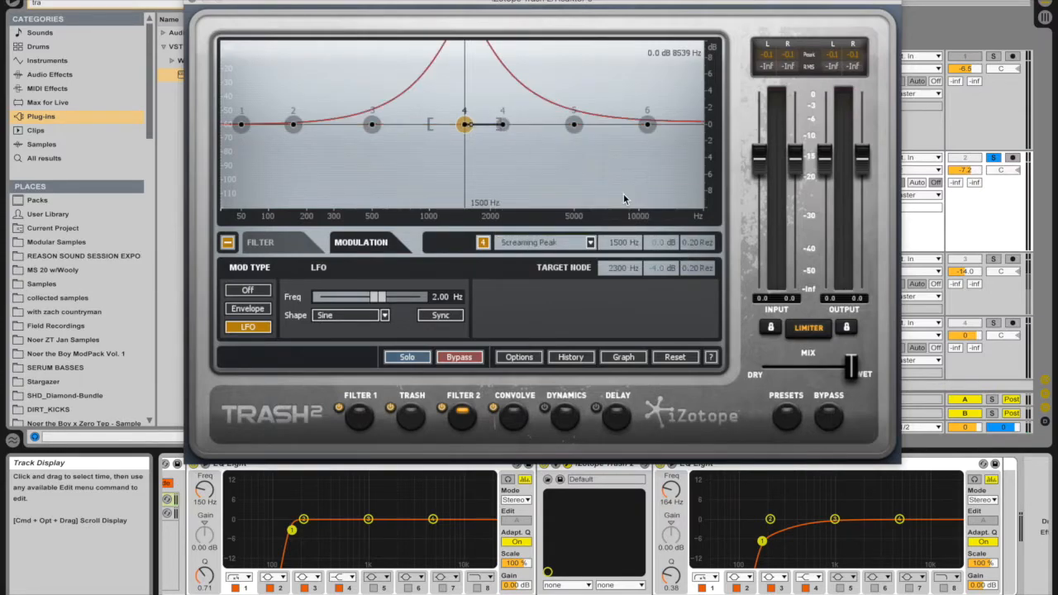
pyautogui.moveTo(465, 126); pyautogui.dragTo(328, 126)
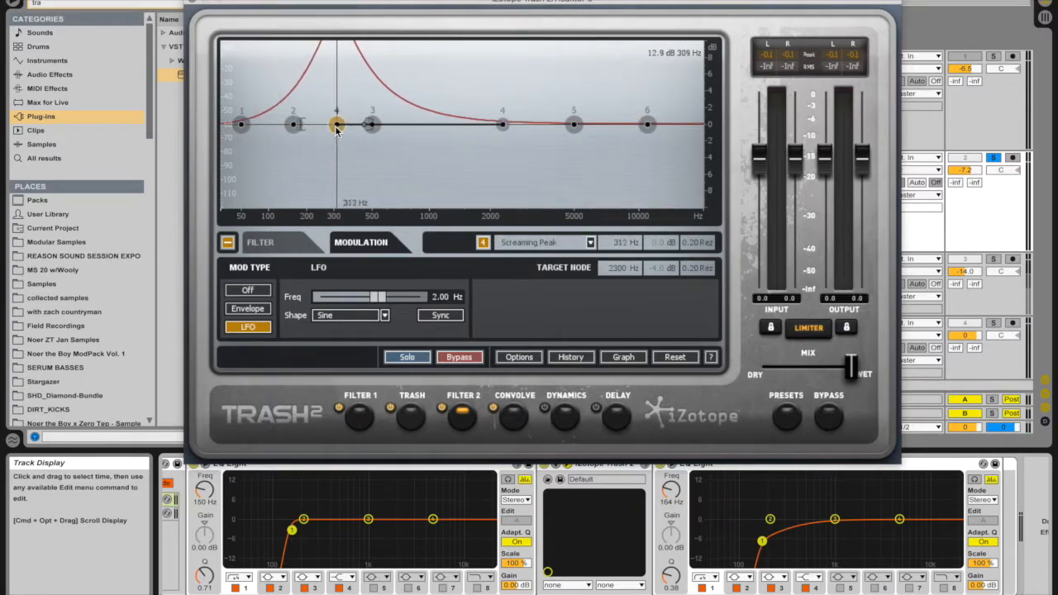
# - Place node 4's LFO target at 2183 Hz, sync it at rate 4, and compare playback with Filter 2 off and on
pyautogui.moveTo(502, 125); pyautogui.dragTo(498, 125)
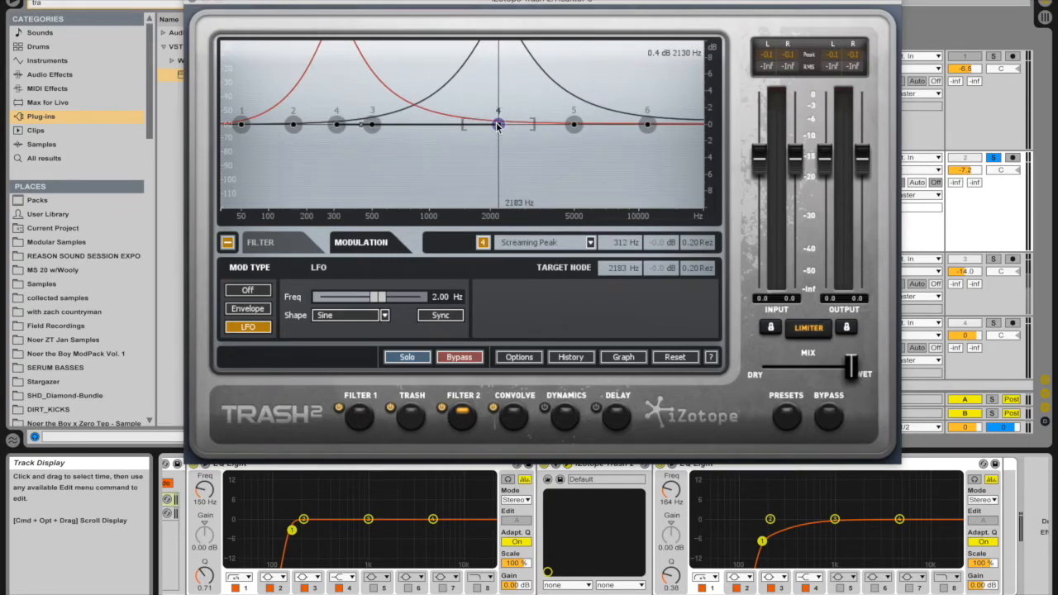
pyautogui.click(440, 316)
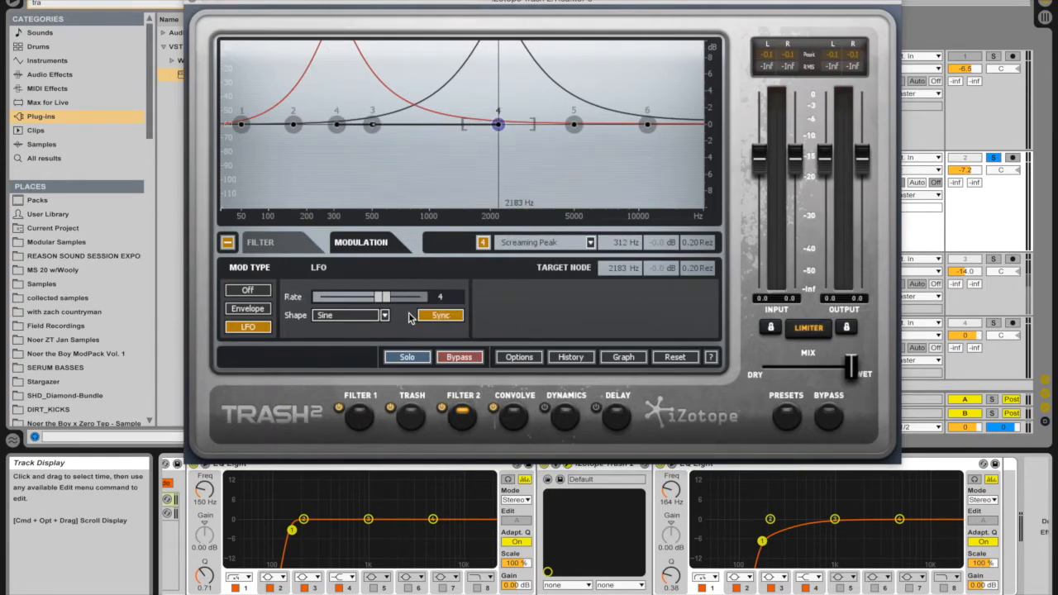
pyautogui.press('space')
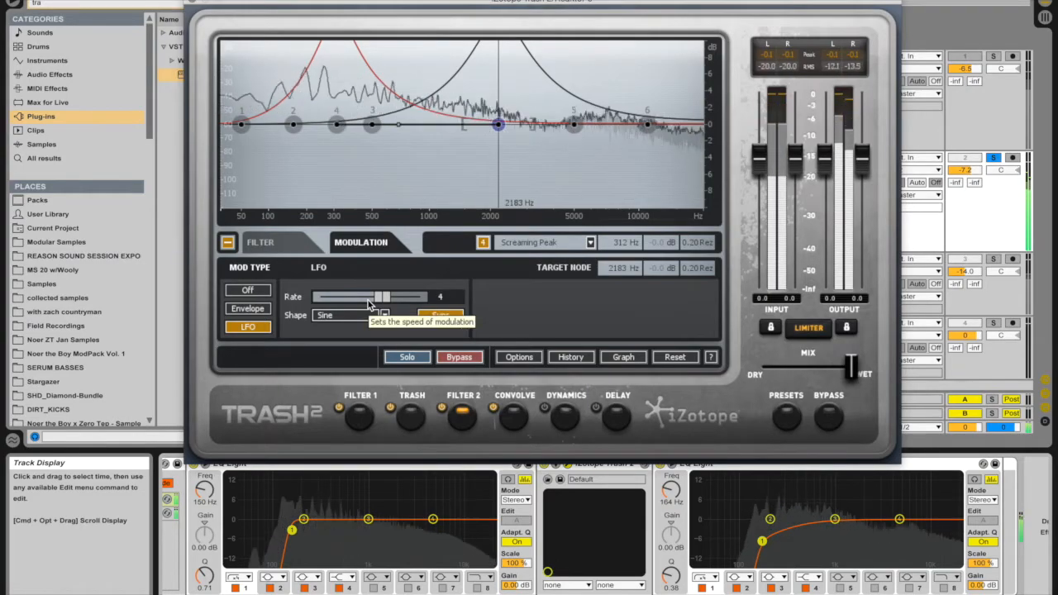
pyautogui.click(441, 409)
pyautogui.click(442, 408)
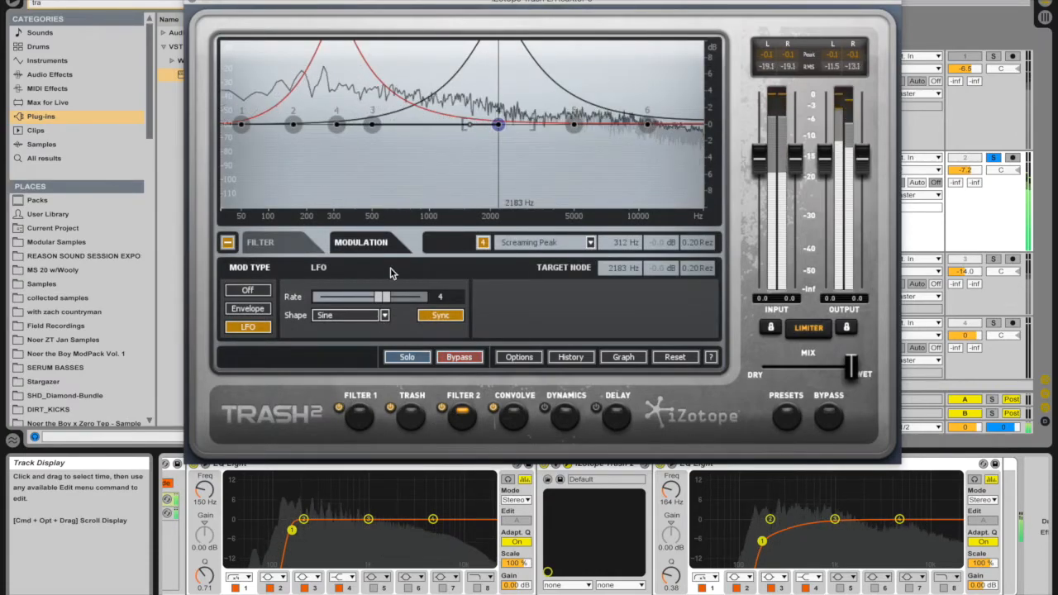
pyautogui.press('space')
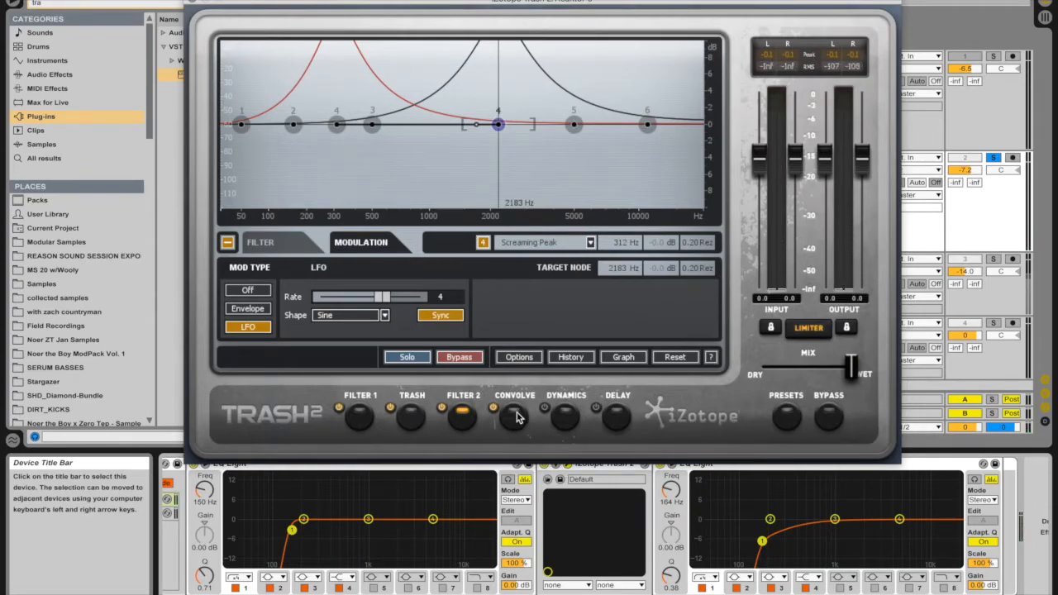
# - Enable the Delay module in Tape mode with host sync, setting the delay to 1 and the wet level to about -14.7
pyautogui.click(564, 420)
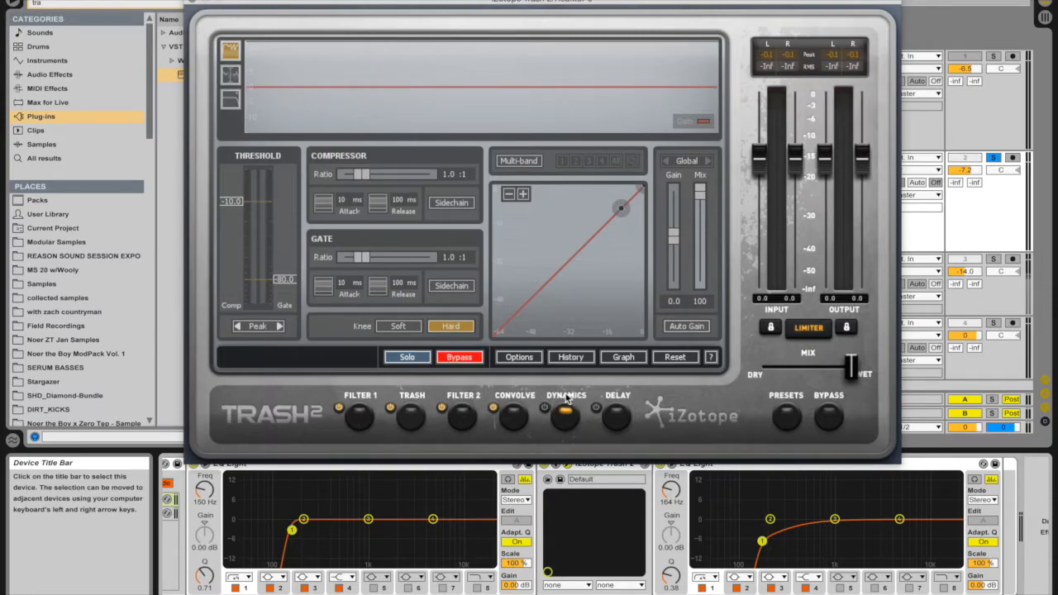
pyautogui.click(617, 420)
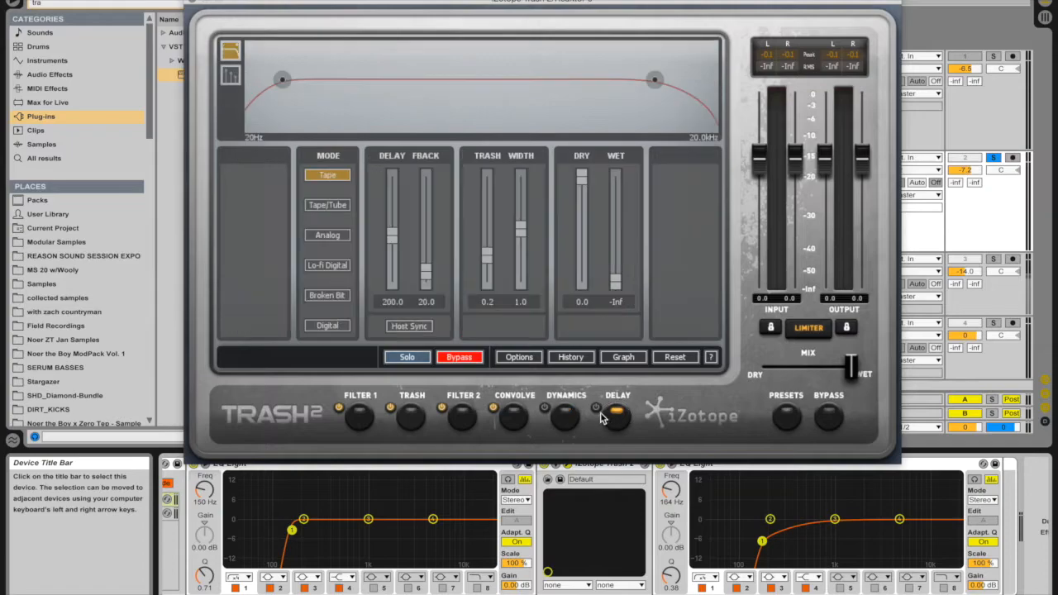
pyautogui.click(596, 408)
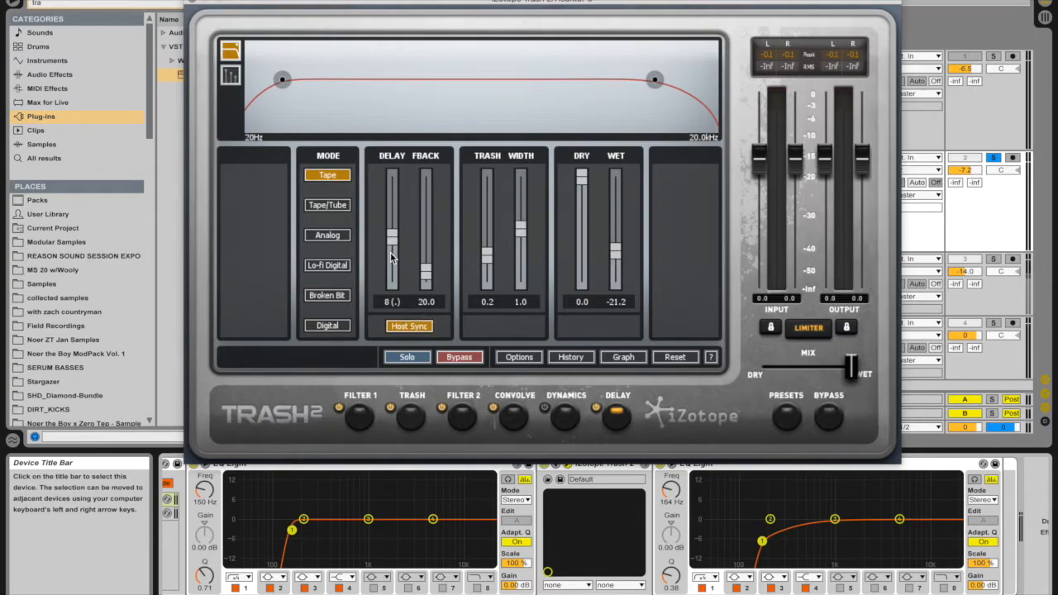
pyautogui.moveTo(392, 258); pyautogui.dragTo(393, 215)
pyautogui.moveTo(615, 250); pyautogui.dragTo(609, 223)
pyautogui.moveTo(394, 240); pyautogui.dragTo(395, 139)
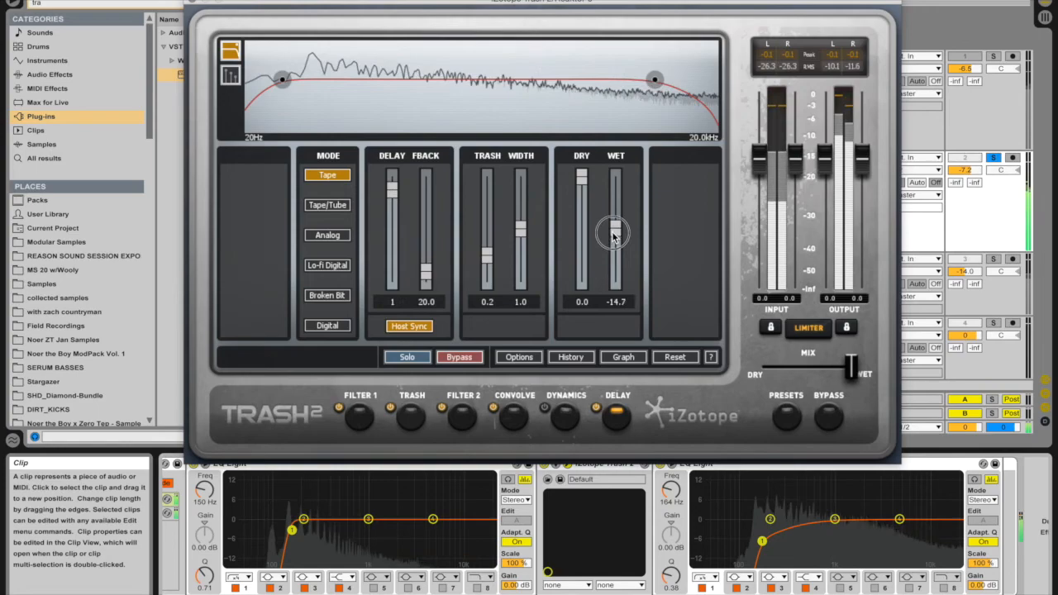
# - Audition high delay feedback, shorten the delay to 64 (T), and reduce the feedback to about 88.1
pyautogui.moveTo(422, 224); pyautogui.dragTo(422, 191)
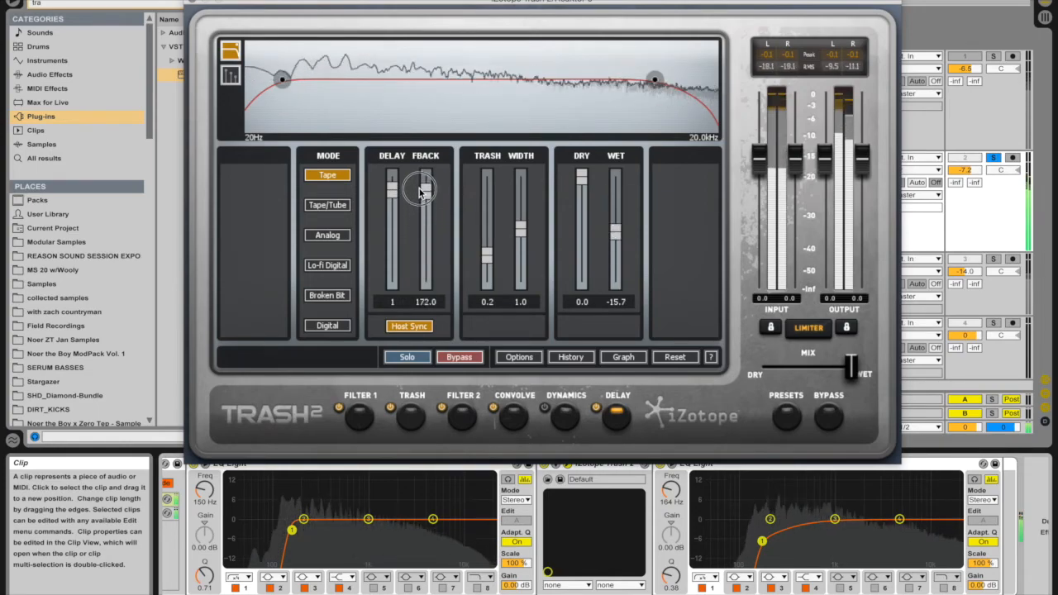
pyautogui.moveTo(400, 253); pyautogui.dragTo(394, 275)
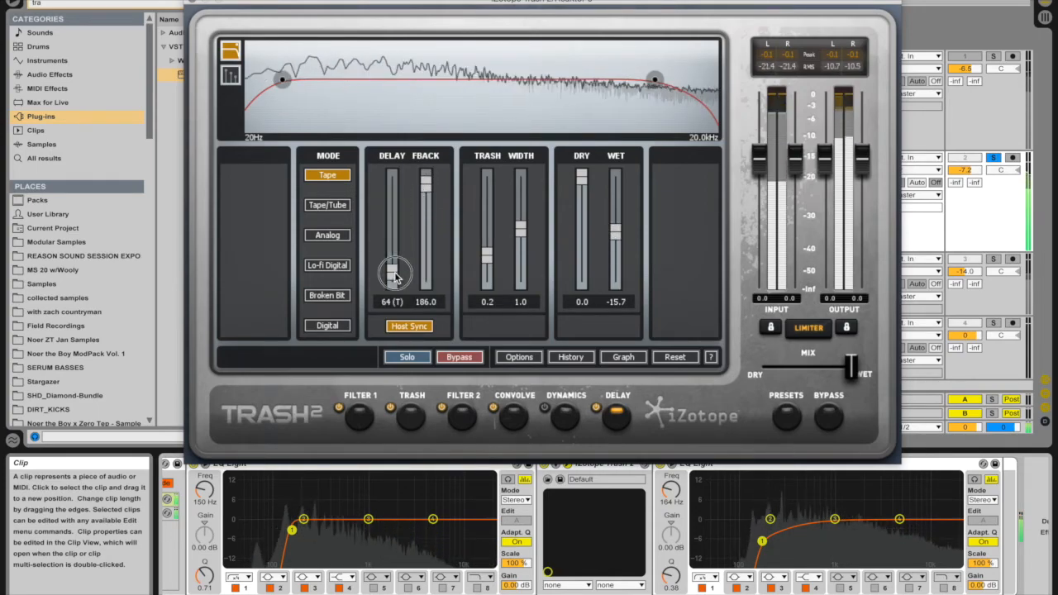
pyautogui.click(426, 236)
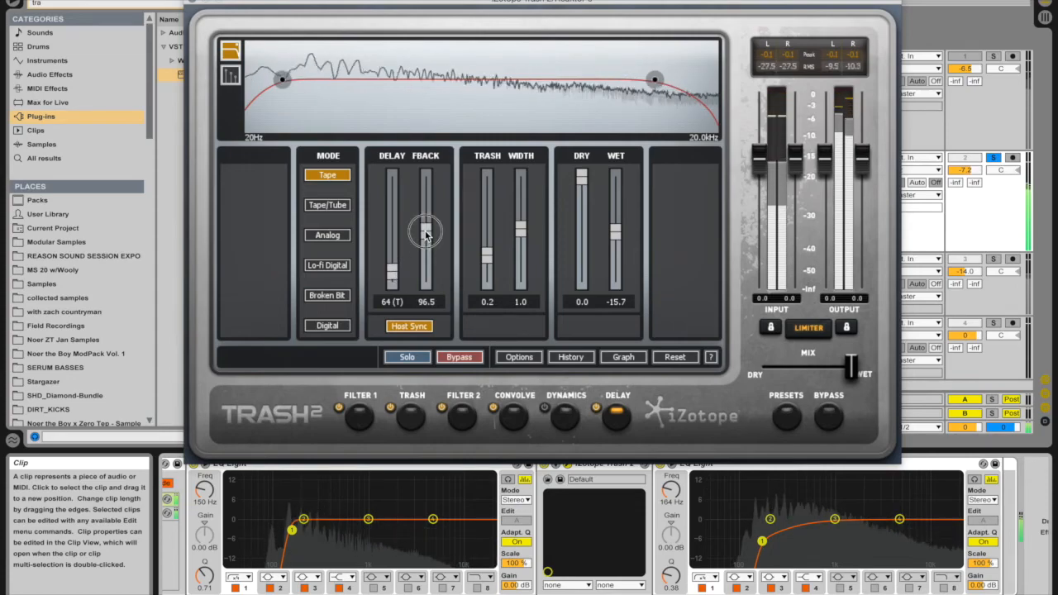
pyautogui.moveTo(428, 234)
pyautogui.mouseDown()
pyautogui.moveTo(428, 222)
pyautogui.moveTo(426, 238)
pyautogui.mouseUp()
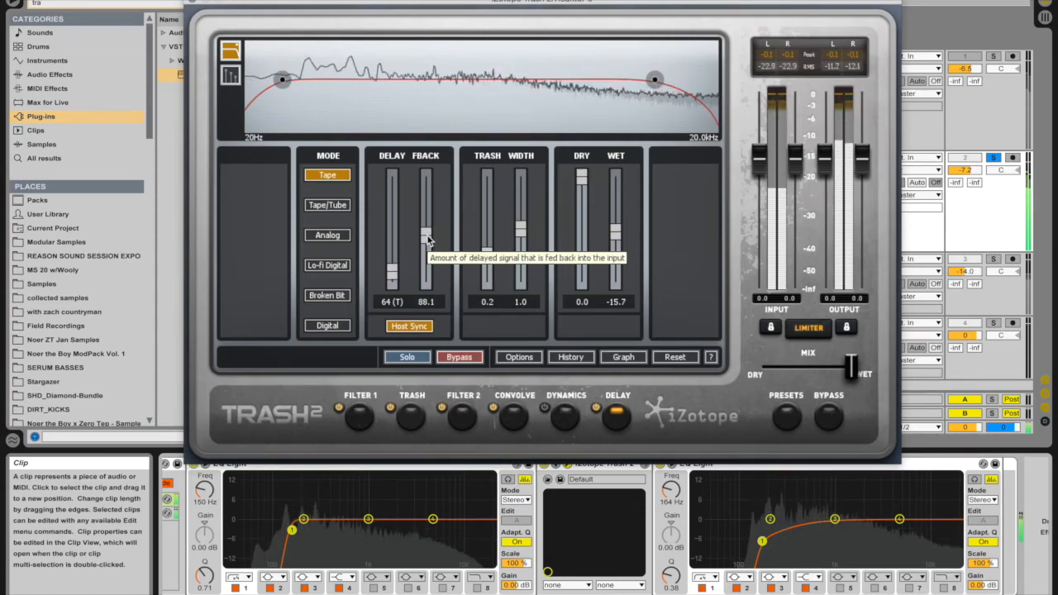
pyautogui.press('space')
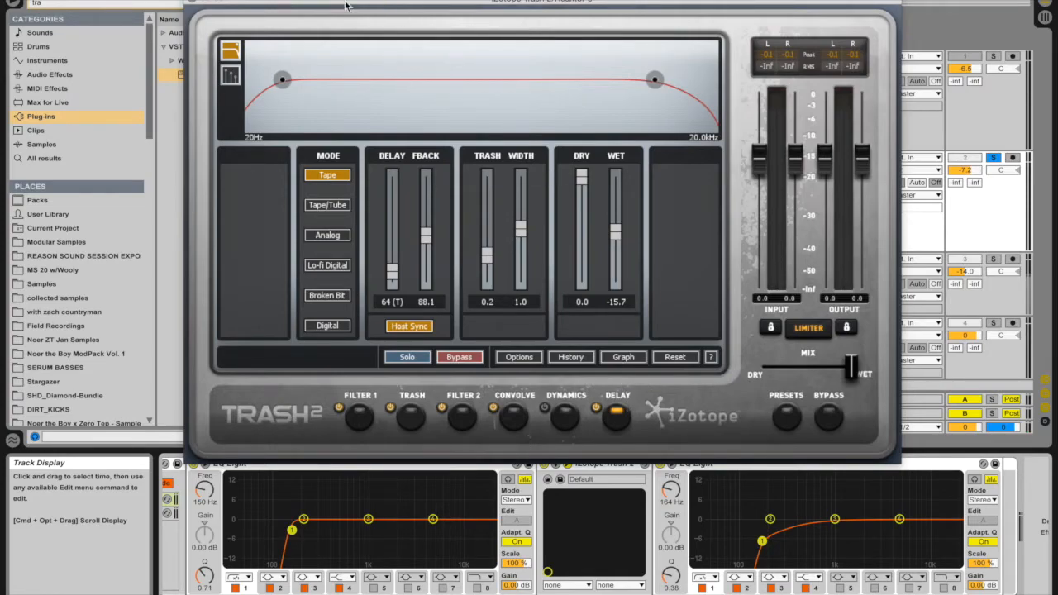
# - Uncover the device chain and compare the bass loop with the Trash 2 device off and on
pyautogui.moveTo(347, 4); pyautogui.dragTo(843, 23)
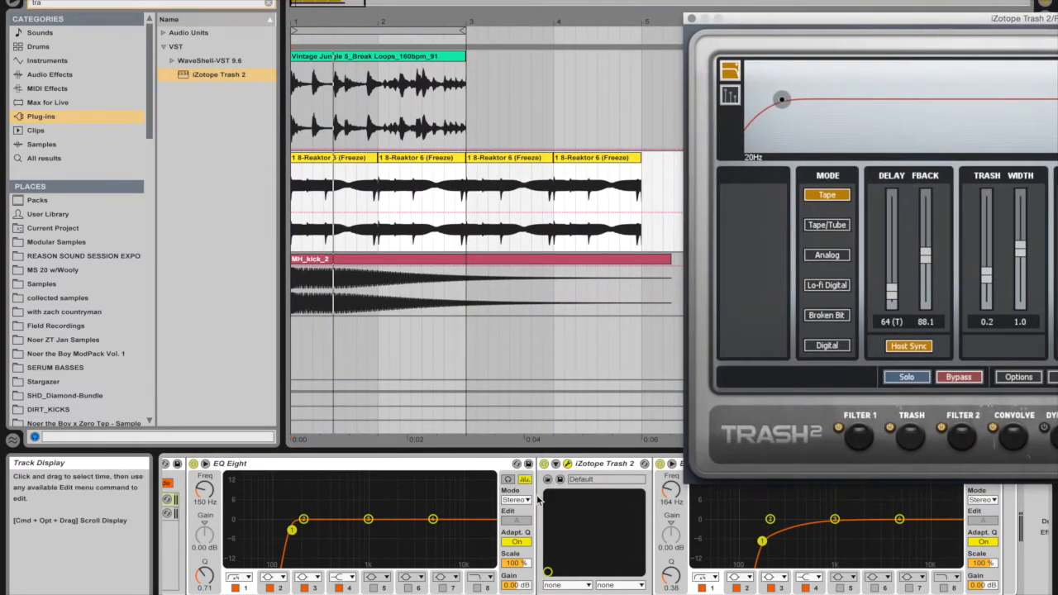
pyautogui.click(543, 465)
pyautogui.press('space')
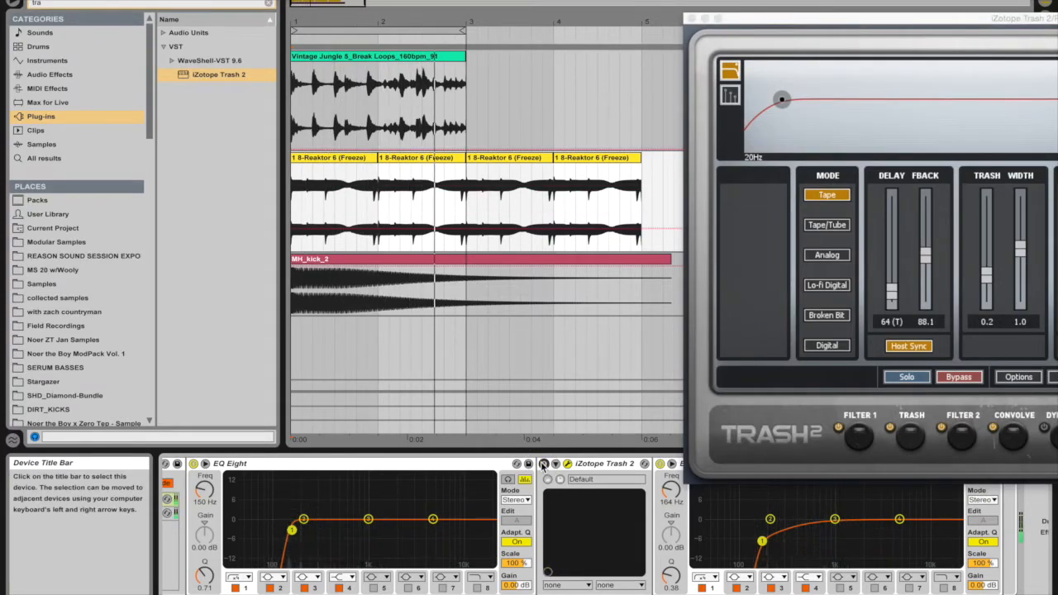
pyautogui.click(543, 465)
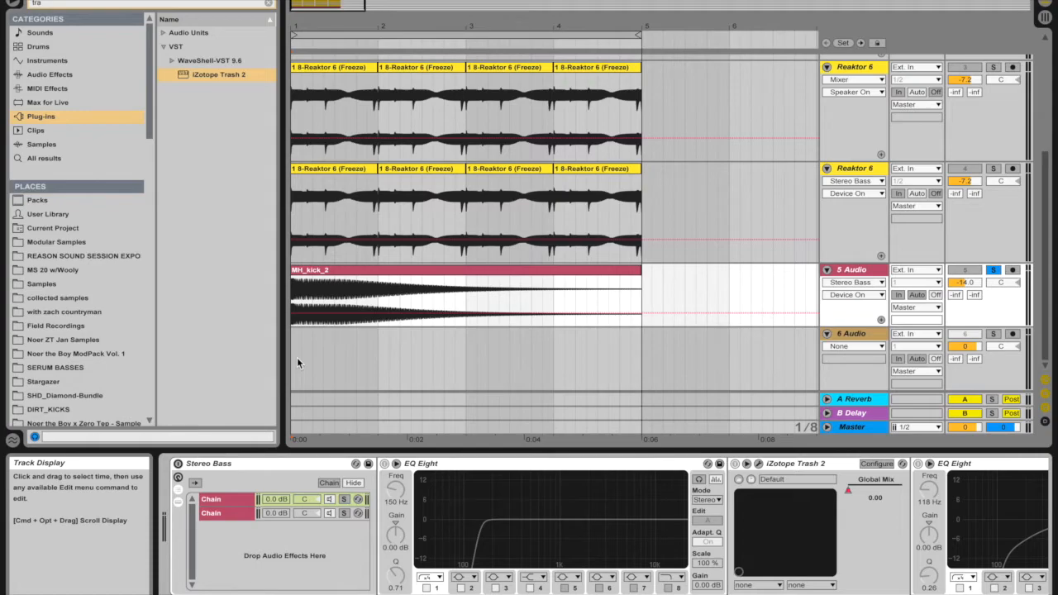
# - Enable the Stereo Bass rack on the 5 Audio track and examine the devices in both of its chains
pyautogui.click(177, 464)
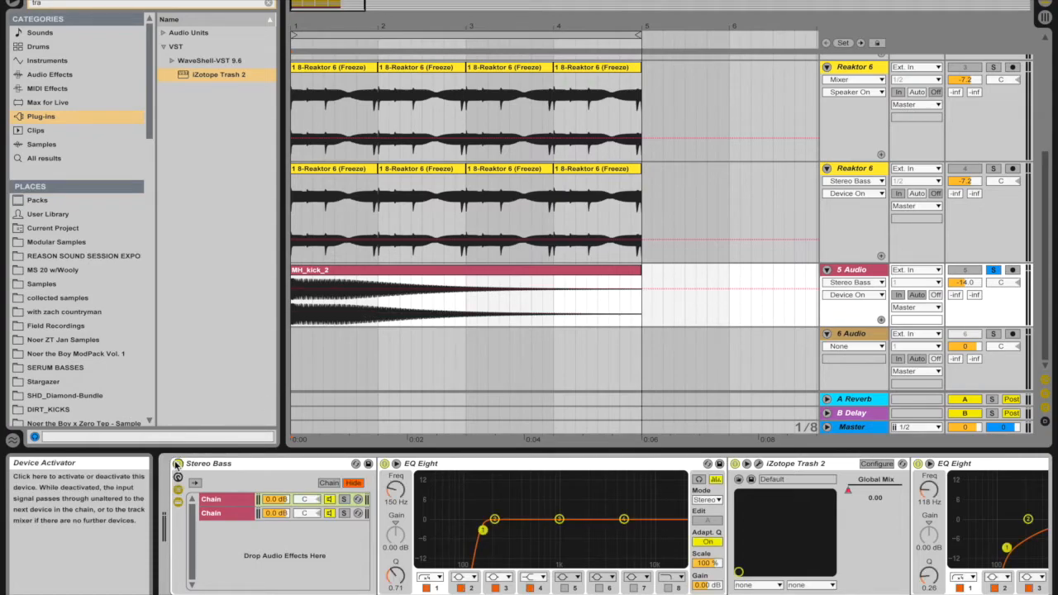
pyautogui.click(224, 513)
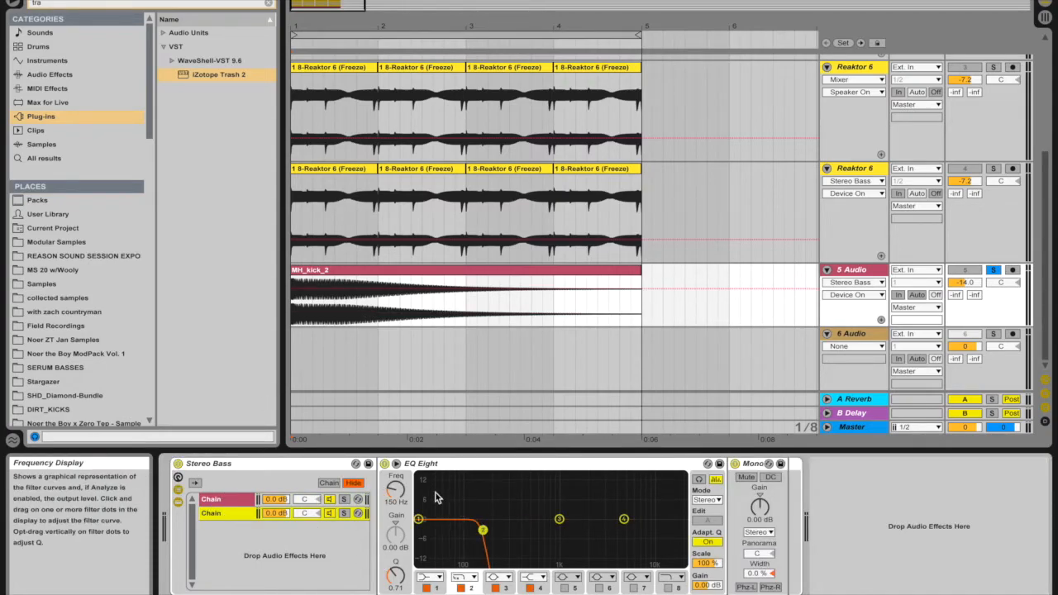
pyautogui.click(222, 500)
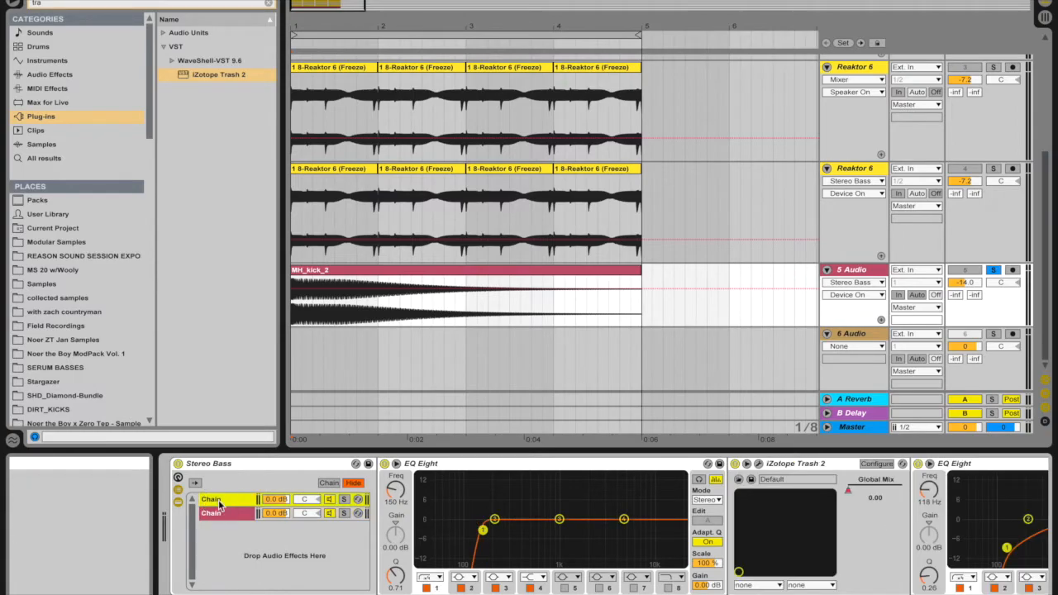
pyautogui.hscroll(3, 529, 521)
pyautogui.hscroll(-1, 459, 489)
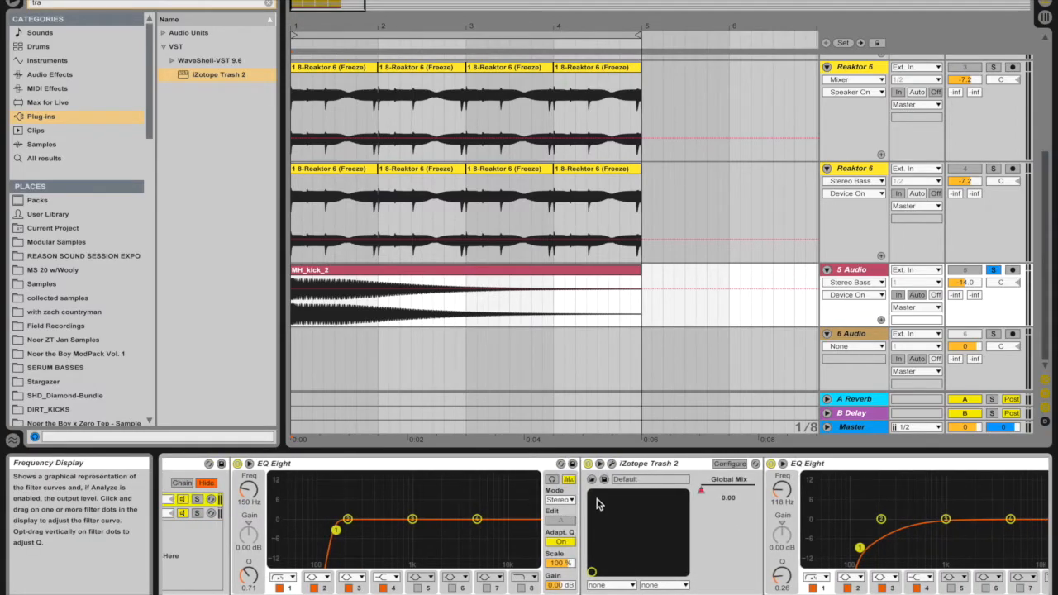
pyautogui.hscroll(4, 572, 499)
pyautogui.hscroll(-1, 588, 473)
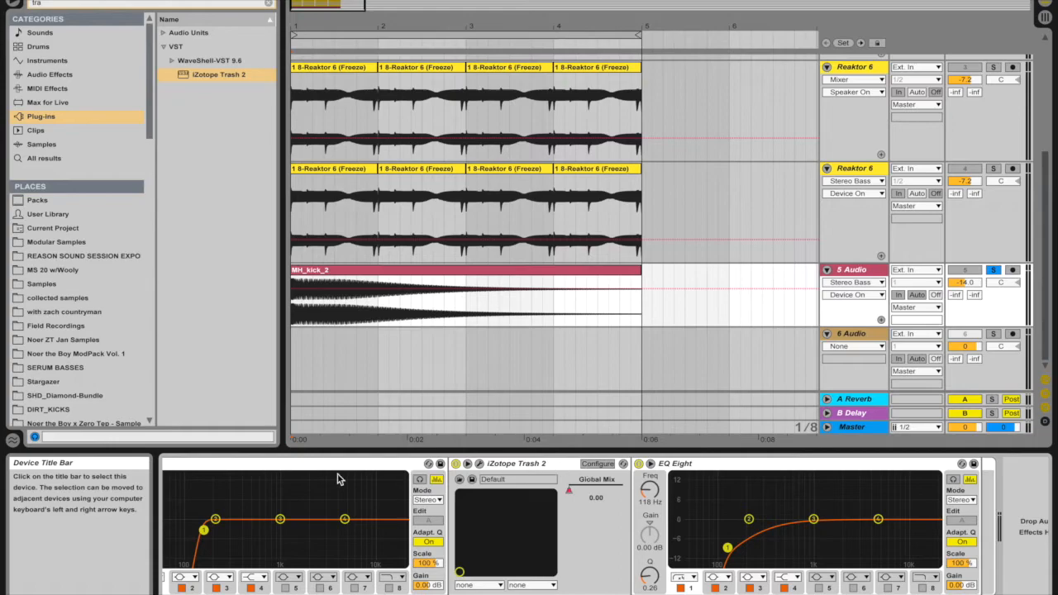
pyautogui.hscroll(-6, 337, 479)
# - Play the kick to compare it with the Stereo Bass rack off and on, and open its Trash 2 interface
pyautogui.press('space')
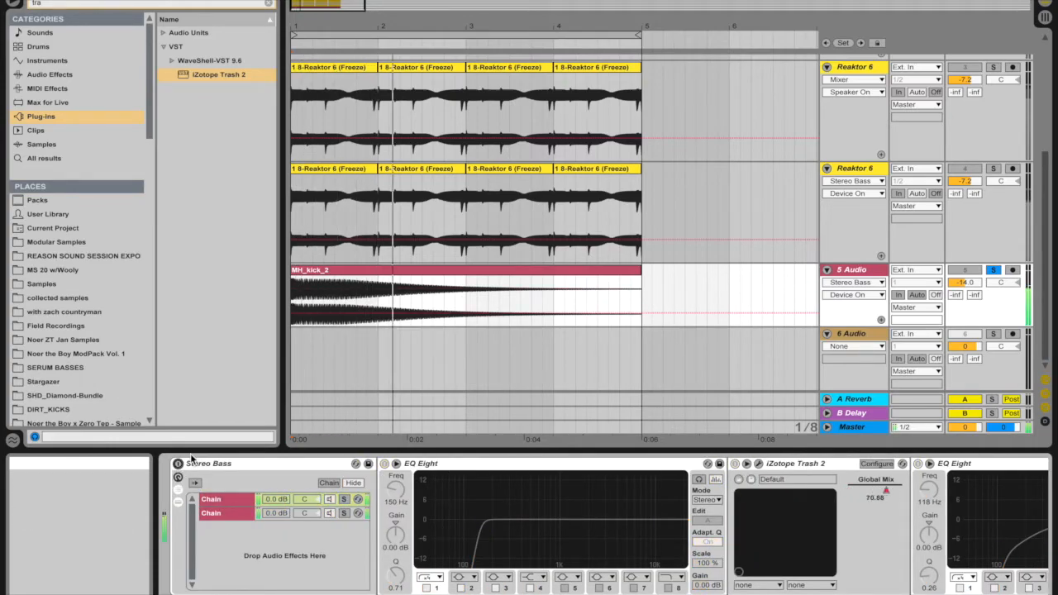
pyautogui.click(177, 465)
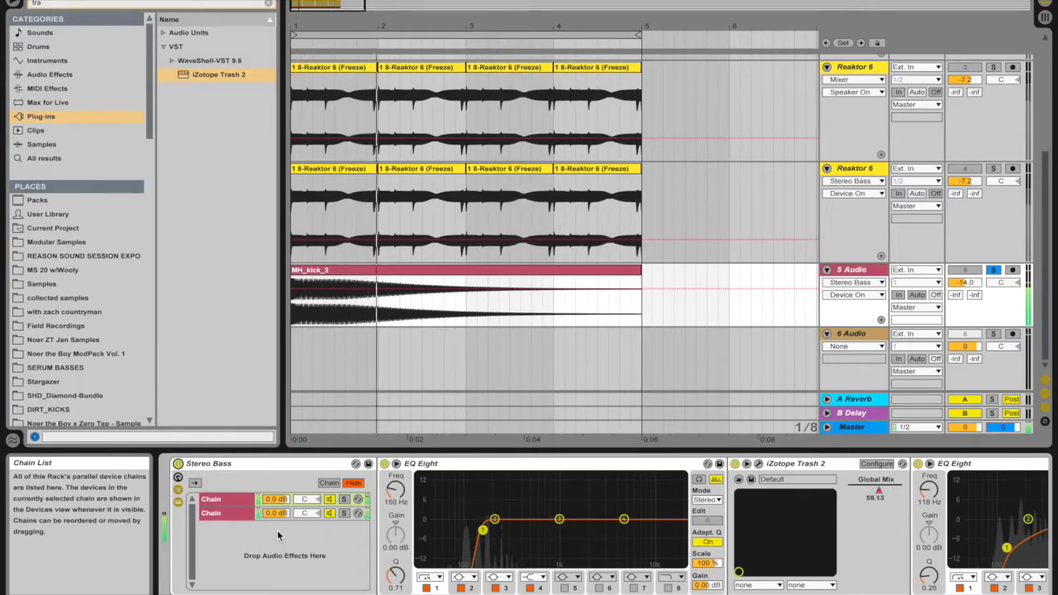
pyautogui.click(758, 464)
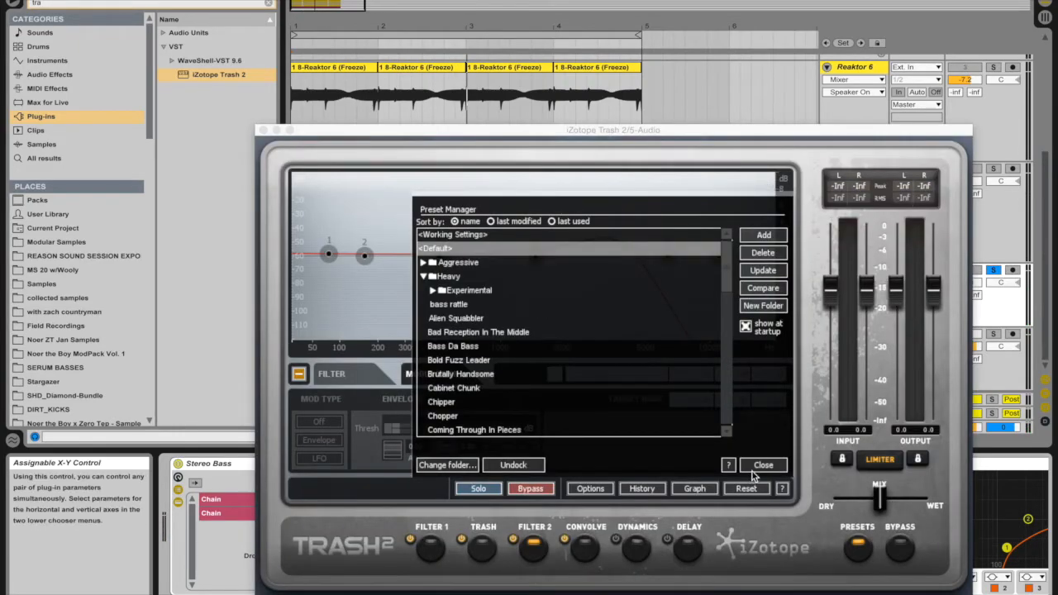
# - Close the Preset Manager and examine the LFO modulation of the Screaming Peak node in Filter 1
pyautogui.click(759, 466)
pyautogui.click(430, 548)
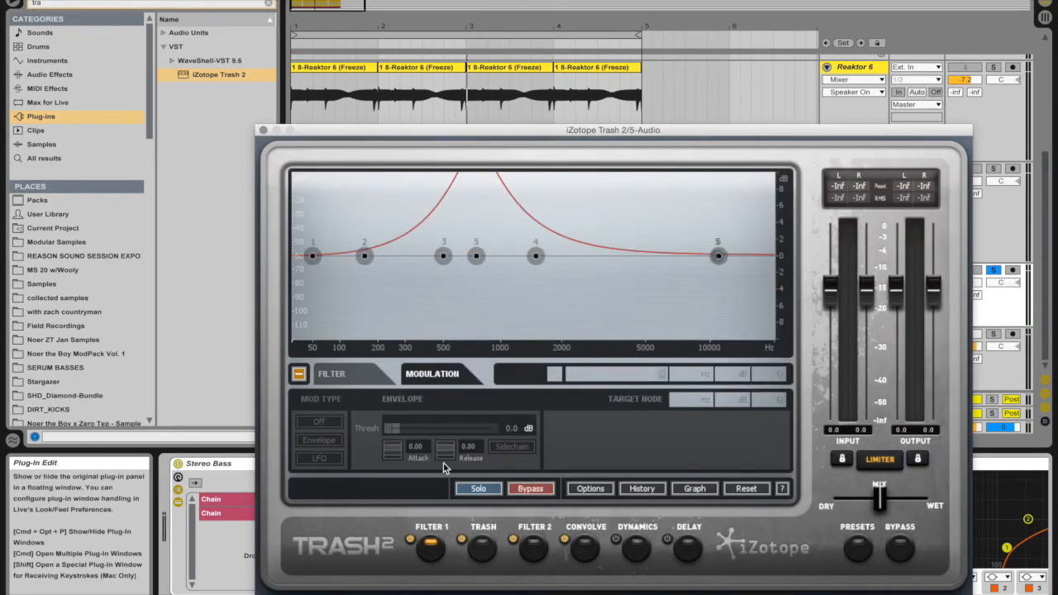
pyautogui.click(475, 258)
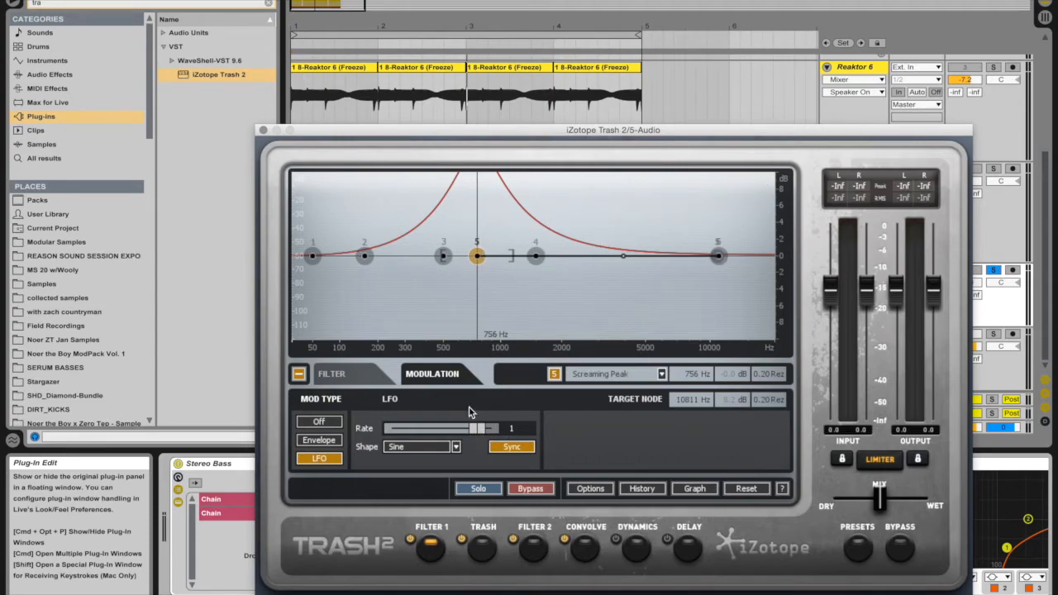
# - Examine the fuzz types and waveshaping curves of Stage 1 and Stage 2 in the Trash module
pyautogui.click(487, 552)
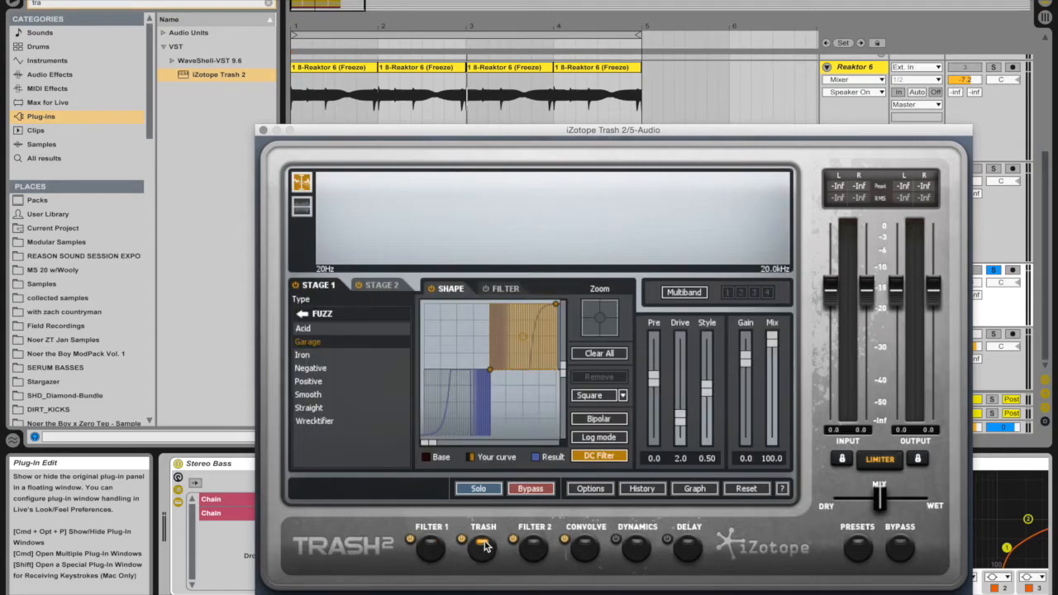
pyautogui.click(388, 286)
pyautogui.click(308, 285)
pyautogui.click(378, 287)
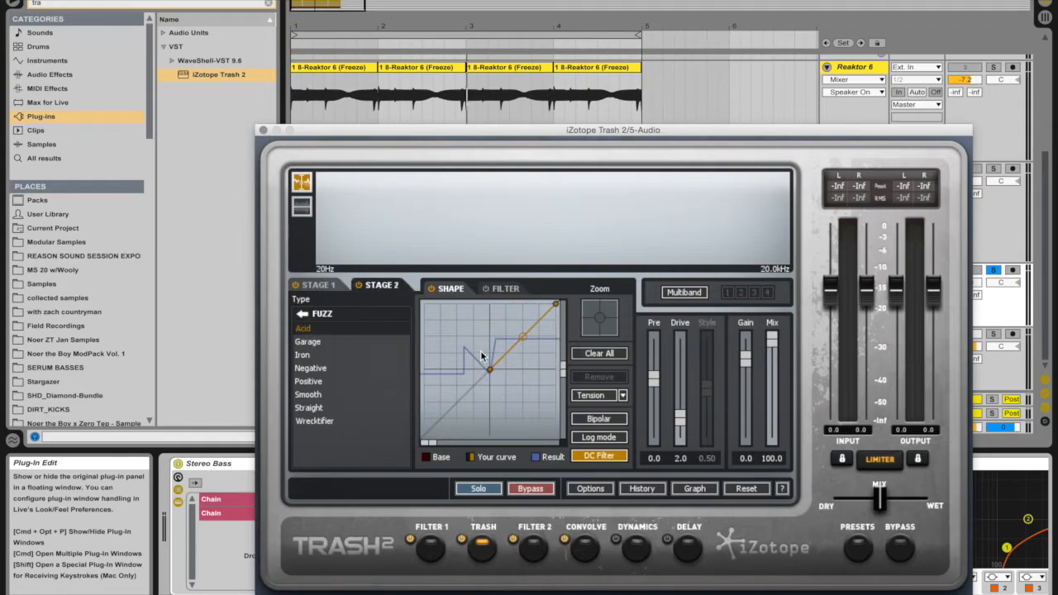
# - Show Filter 2 and inspect the modulation settings of nodes 4 and 5
pyautogui.click(535, 550)
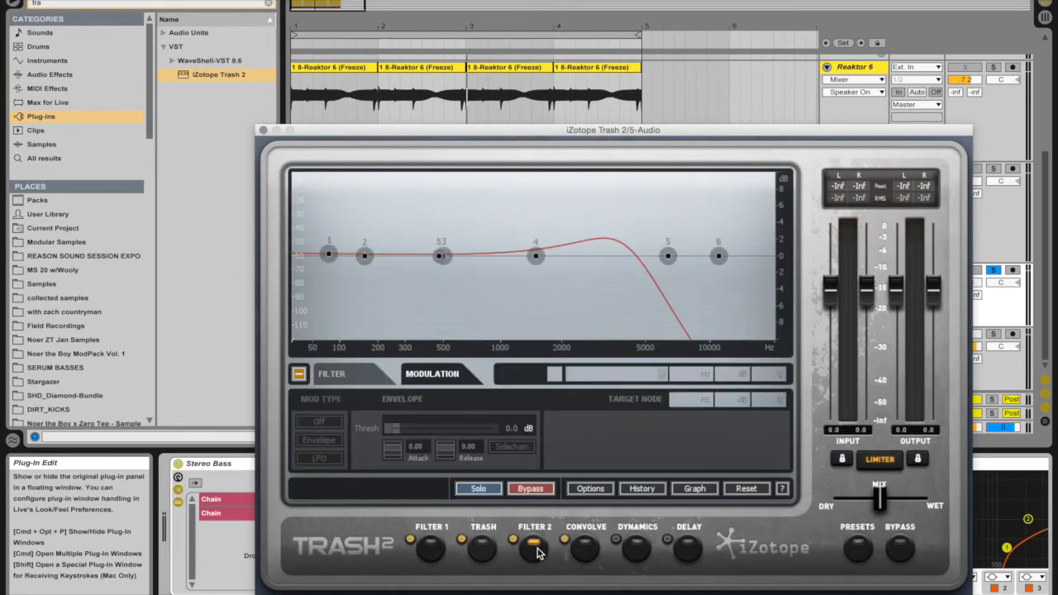
pyautogui.click(536, 256)
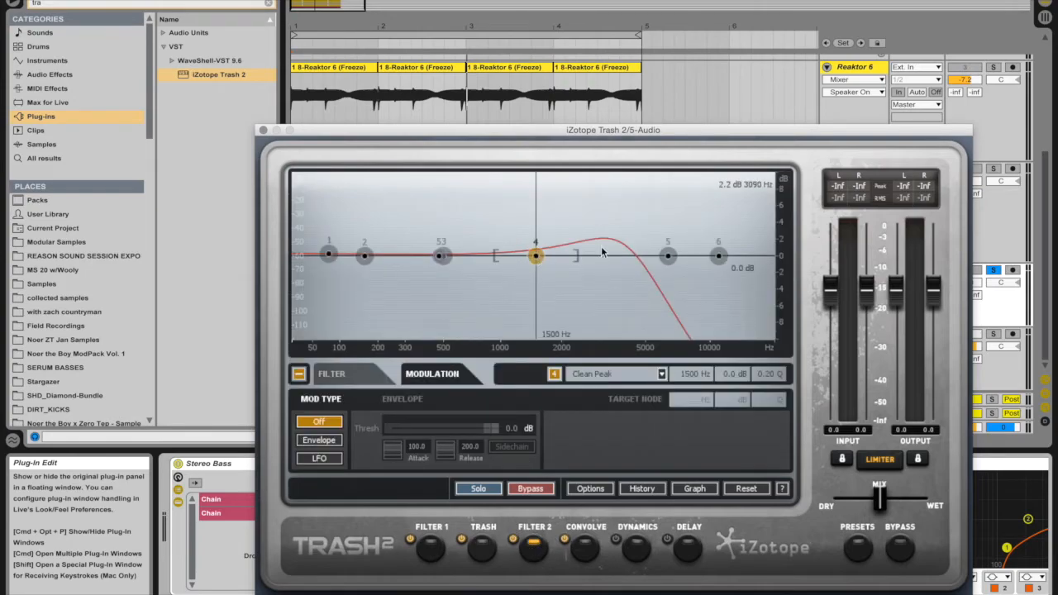
pyautogui.click(668, 256)
pyautogui.click(606, 254)
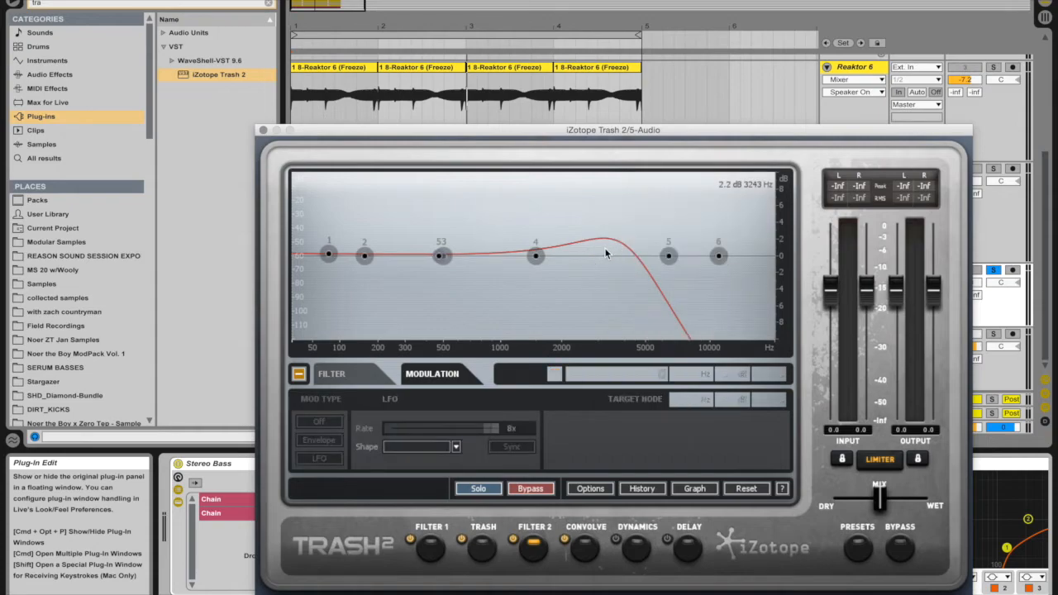
# - Play the kick to compare it with Filter 2 off and on, and check the Warm Synth LP node's LFO modulation
pyautogui.press('space')
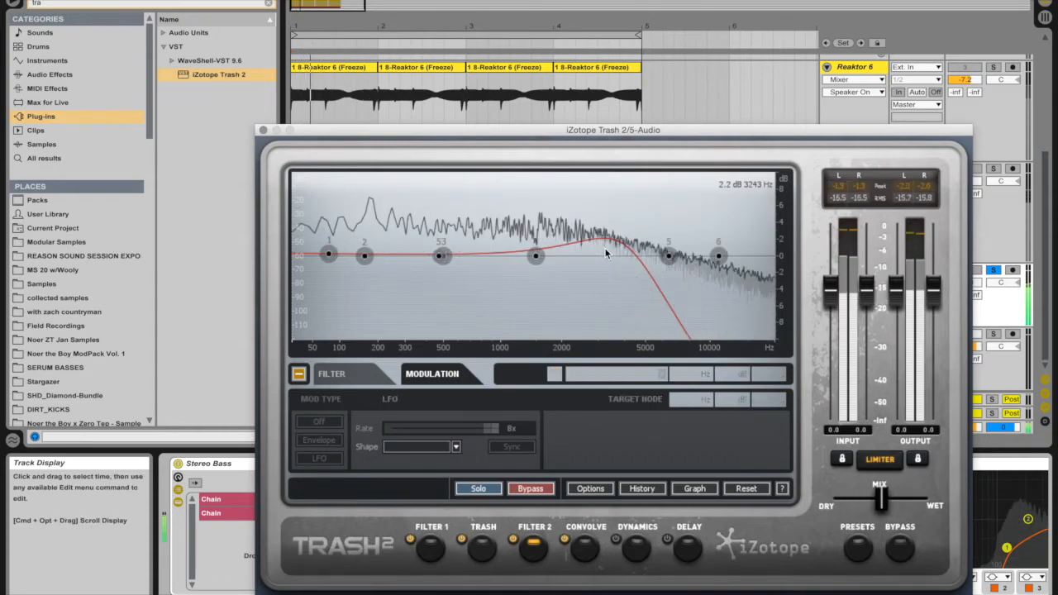
pyautogui.click(512, 541)
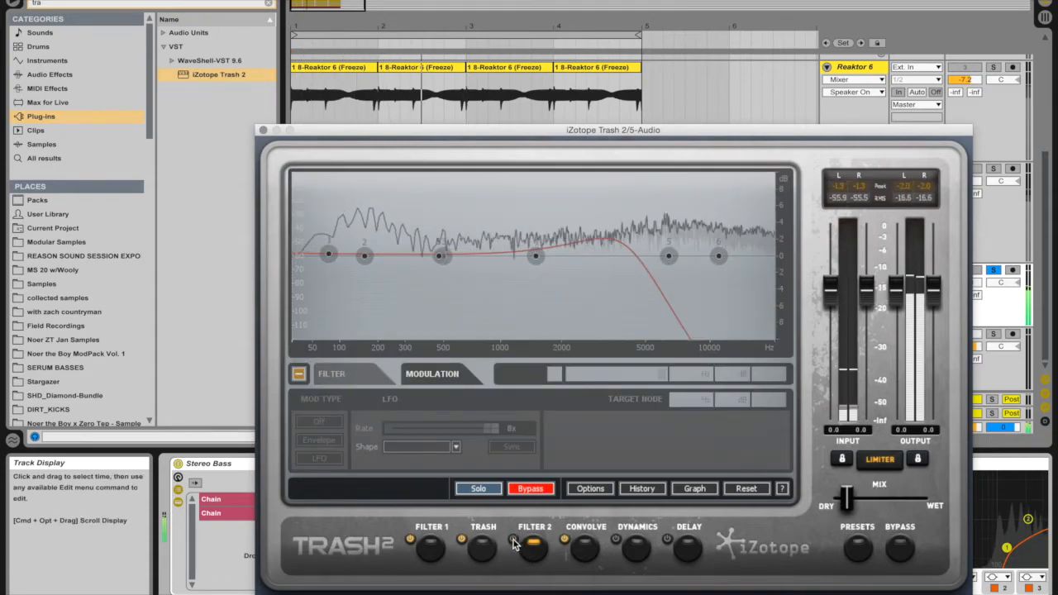
pyautogui.click(513, 541)
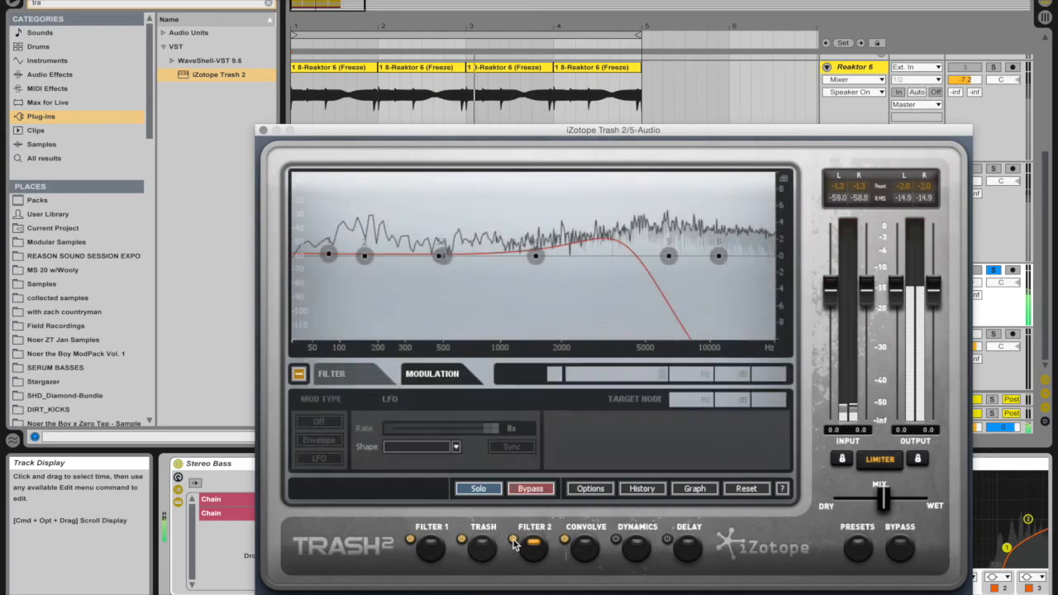
pyautogui.click(669, 257)
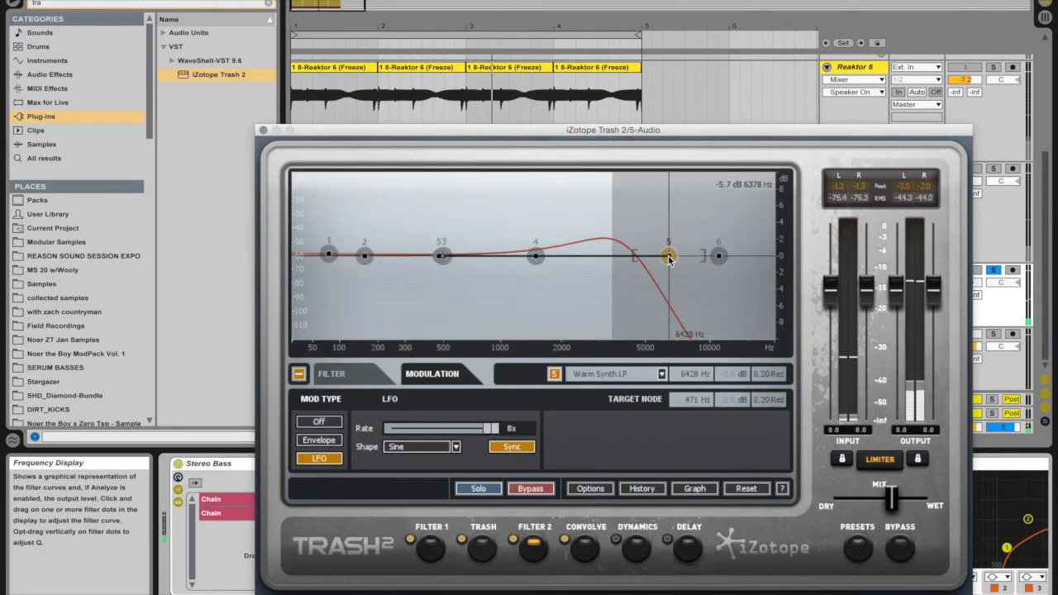
pyautogui.click(574, 283)
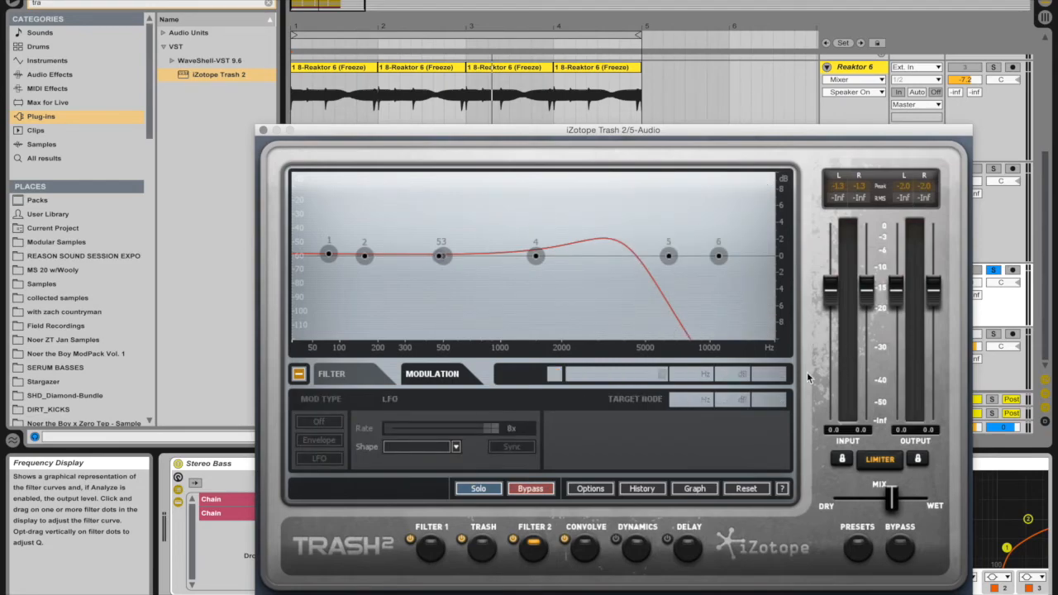
pyautogui.press('space')
pyautogui.press('space')
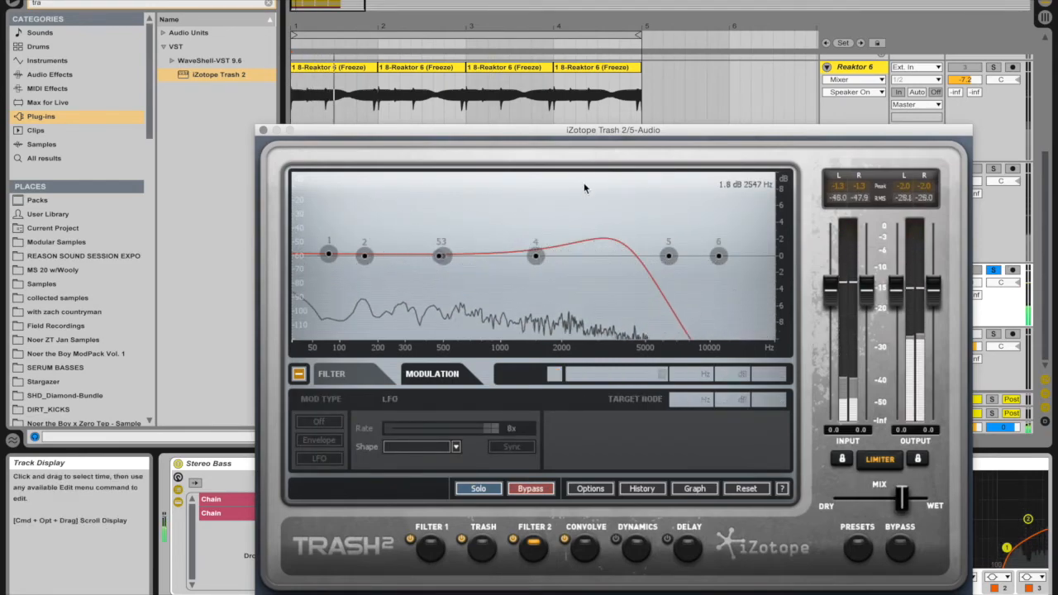
# - View the Convolve settings, place Convolve after Trash in the signal flow graph, and play the kick
pyautogui.click(580, 553)
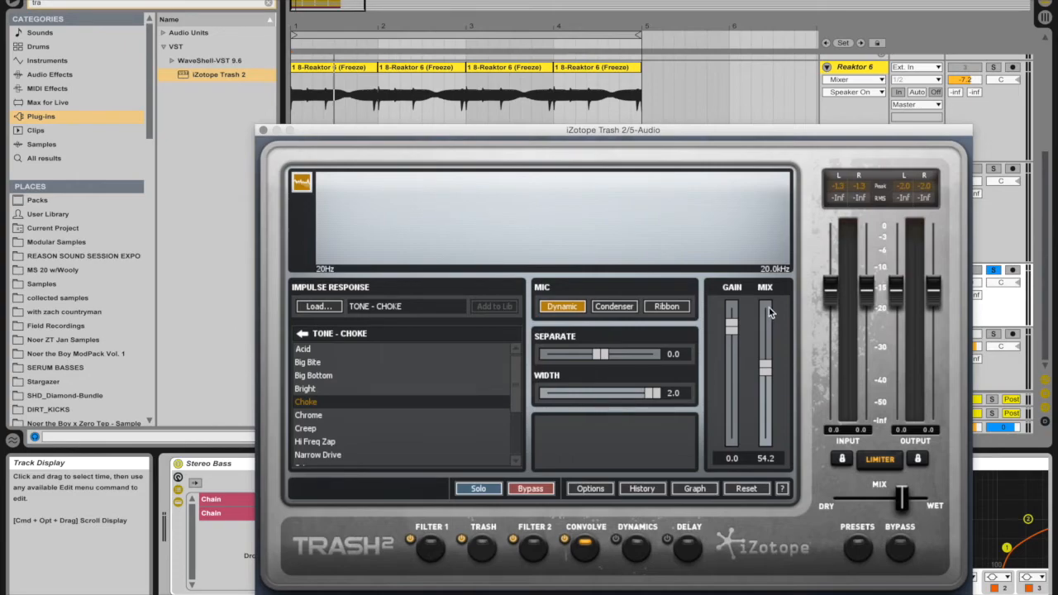
pyautogui.click(699, 492)
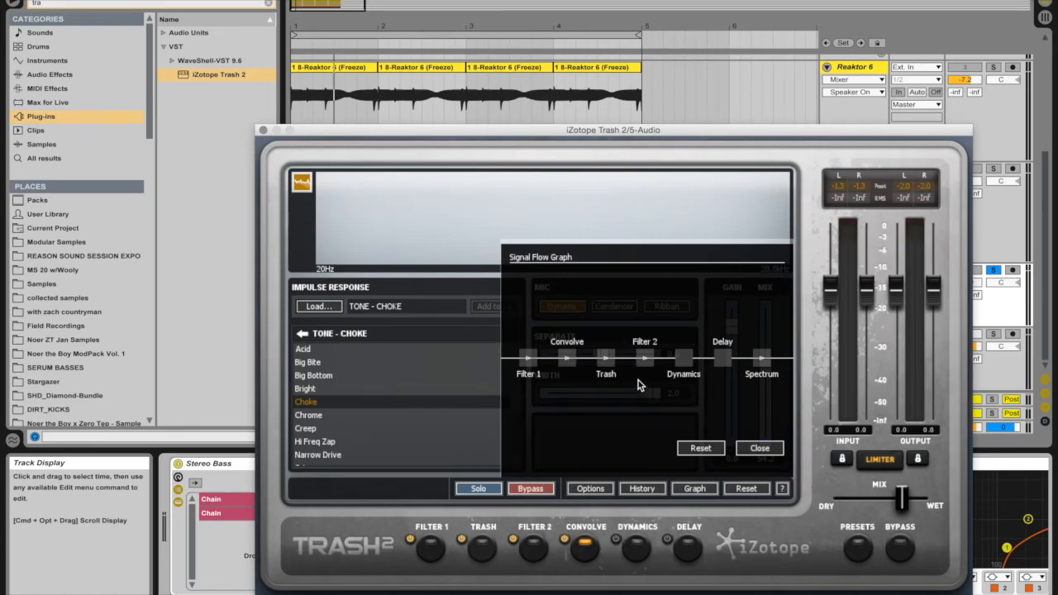
pyautogui.moveTo(574, 361); pyautogui.dragTo(615, 357)
pyautogui.press('space')
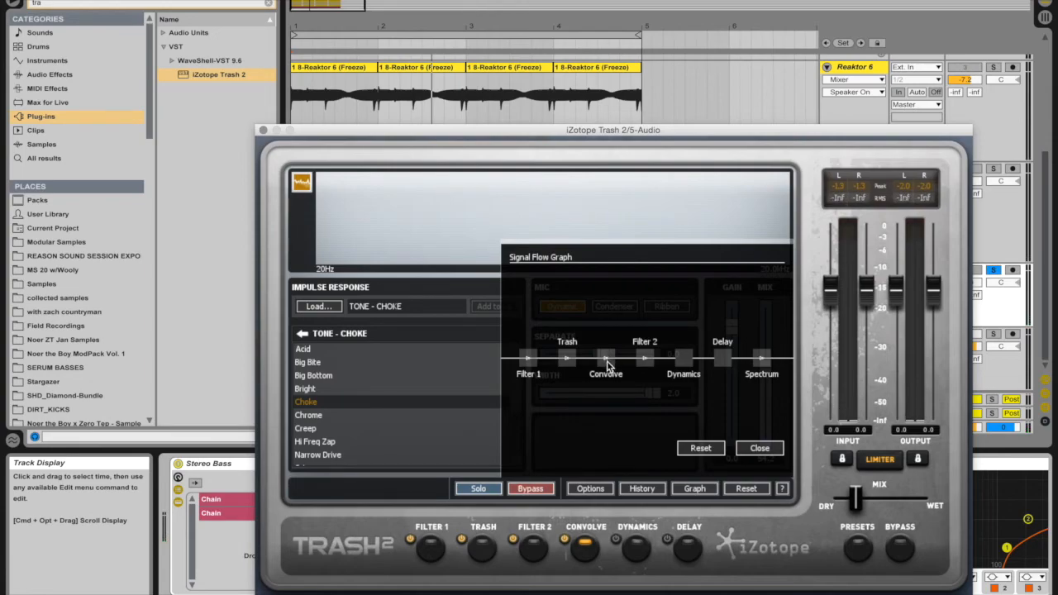
# - Move Convolve back ahead of Trash in the signal flow graph, play the kick again, and close the graph
pyautogui.moveTo(608, 365); pyautogui.dragTo(567, 357)
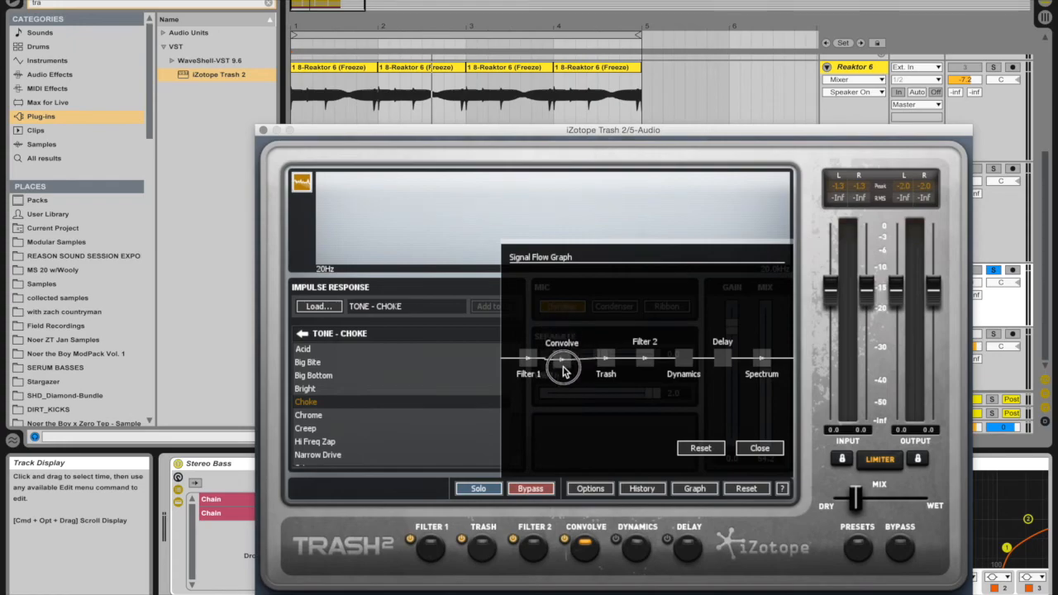
pyautogui.press('space')
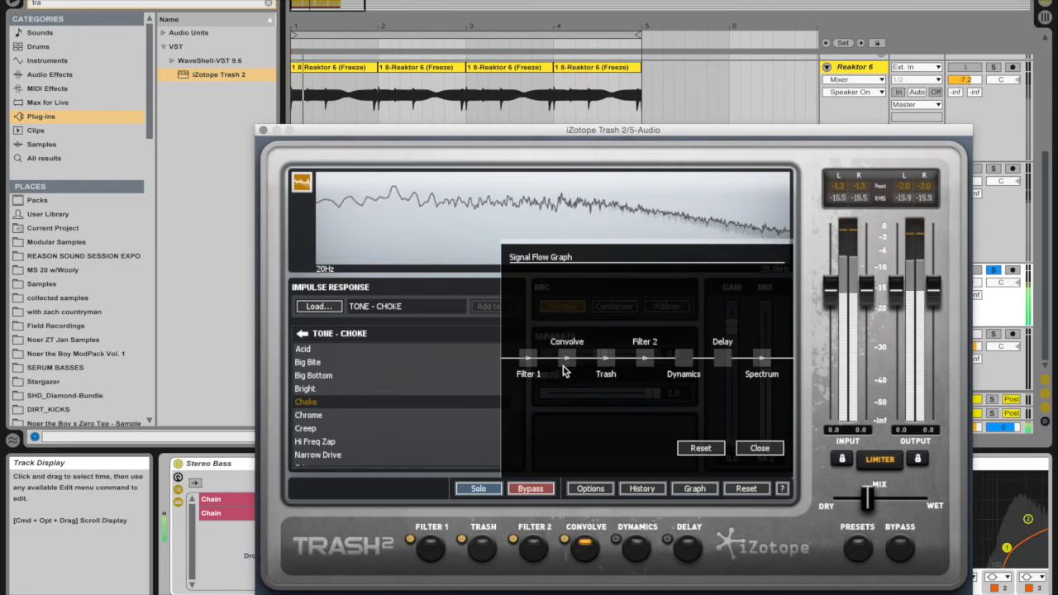
pyautogui.press('space')
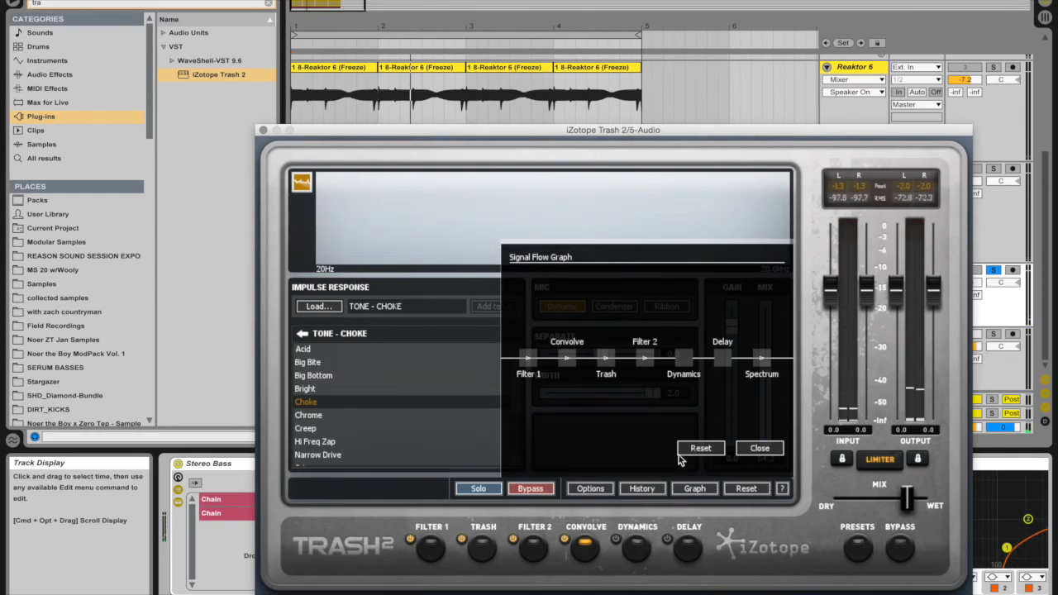
pyautogui.click(760, 449)
# - Review the Filter 2 curve and the Stage 2 shape of the Trash module once more
pyautogui.click(537, 549)
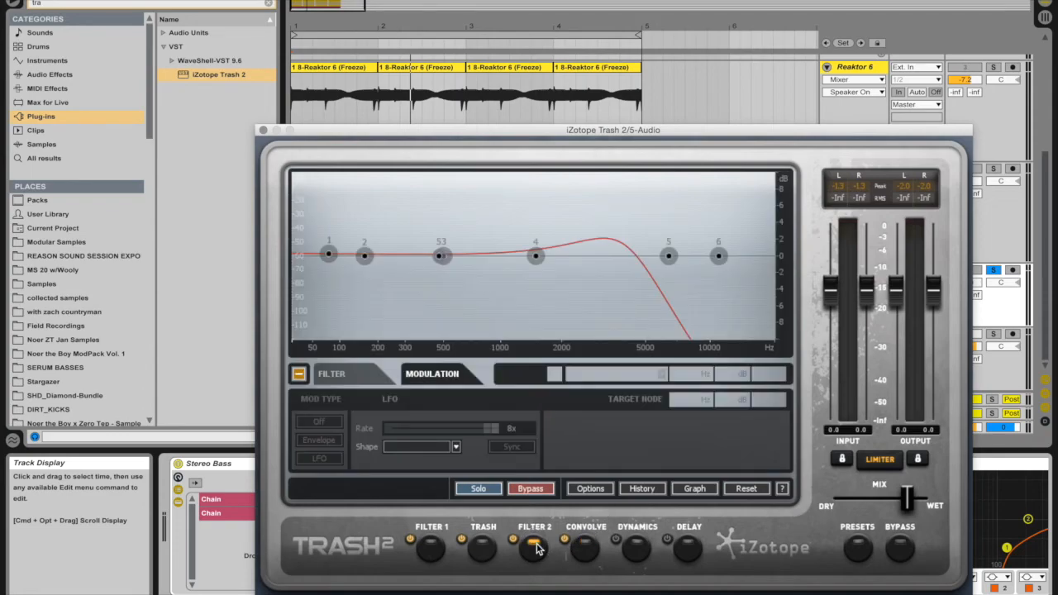
pyautogui.click(484, 548)
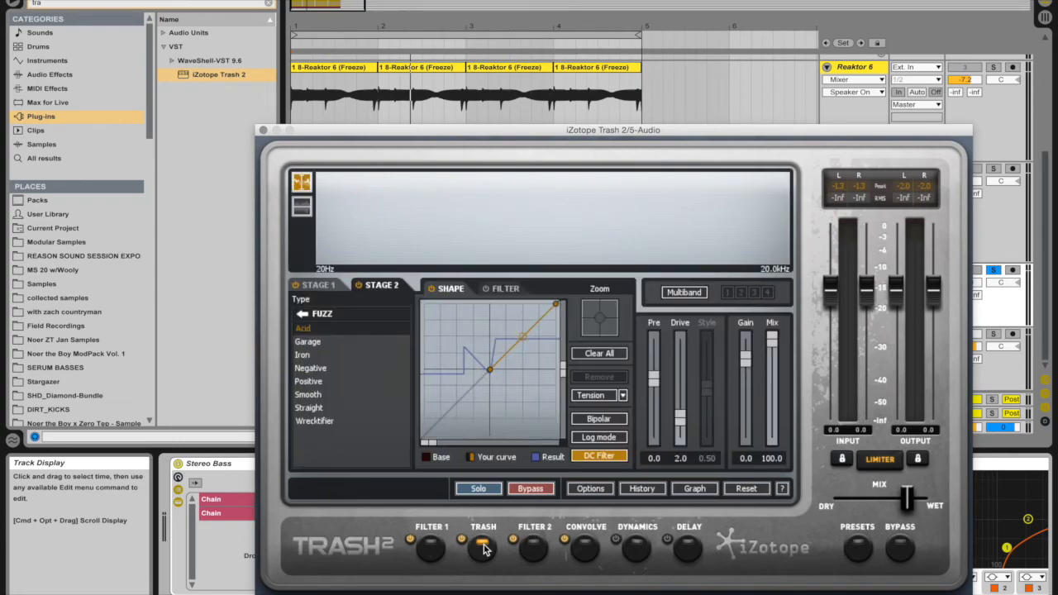